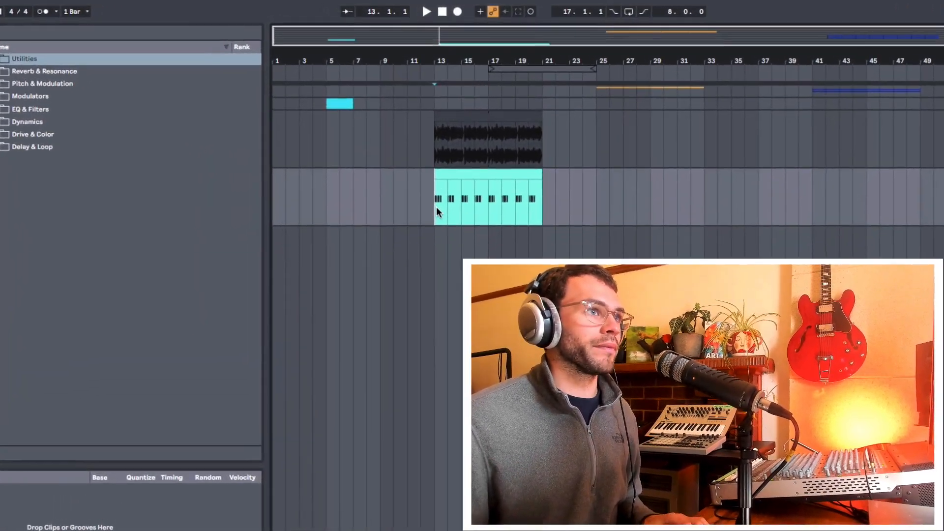
Play back the arrangement from bar 13 to hear the drum break together with the FM clip.
{"action": "key", "text": "space"}
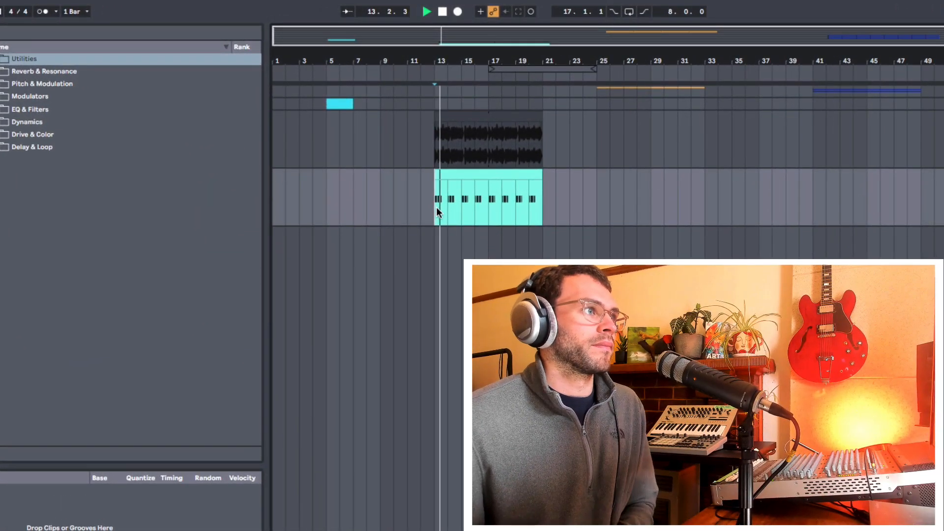
{"action": "mouse_move", "coordinate": [508, 59]}
{"action": "left_mouse_down"}
{"action": "mouse_move", "coordinate": [508, 72]}
{"action": "mouse_move", "coordinate": [522, 64]}
{"action": "left_mouse_up"}
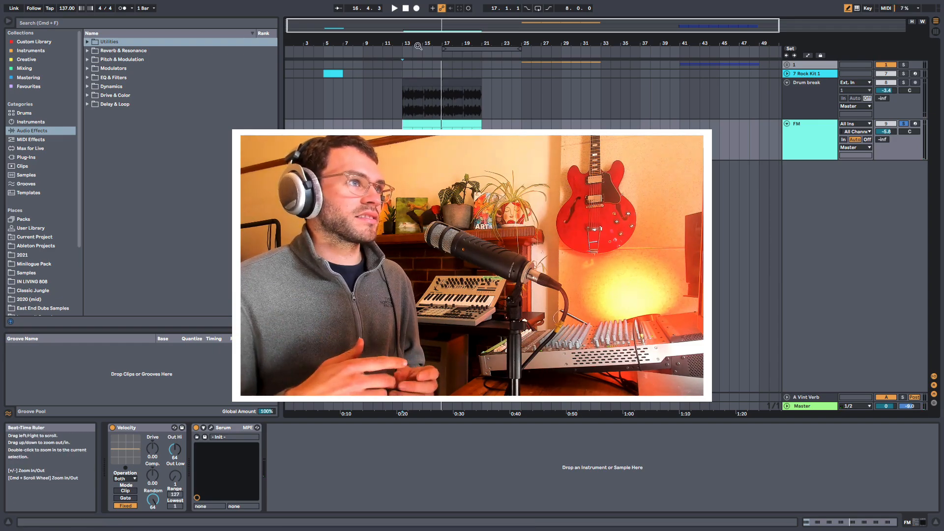
{"action": "left_click_drag", "start_coordinate": [418, 44], "coordinate": [418, 47]}
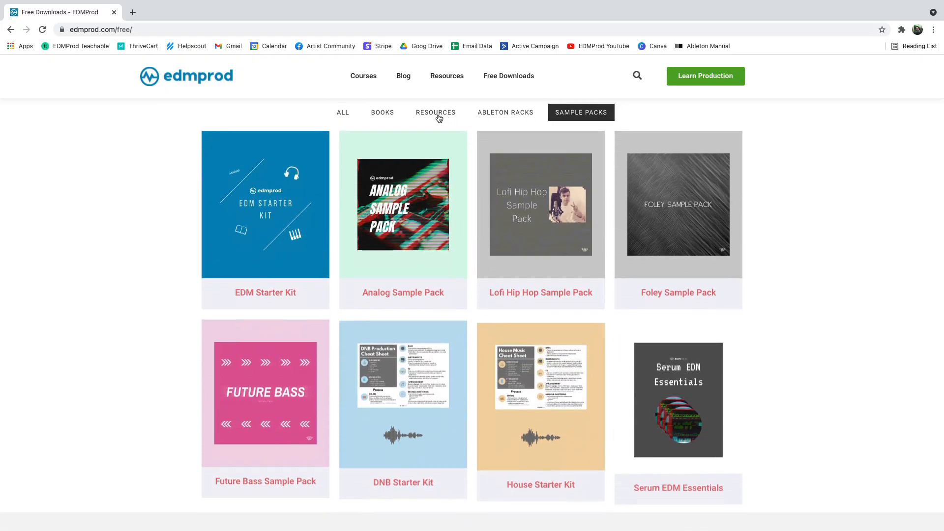
Switch to the EDMProd free downloads page, filter it to Resources, and browse the listed guides and cheat sheets.
{"action": "left_click", "coordinate": [437, 110]}
{"action": "scroll", "coordinate": [435, 143], "scroll_direction": "down", "scroll_amount": 1}
{"action": "scroll", "coordinate": [436, 143], "scroll_direction": "down", "scroll_amount": 7}
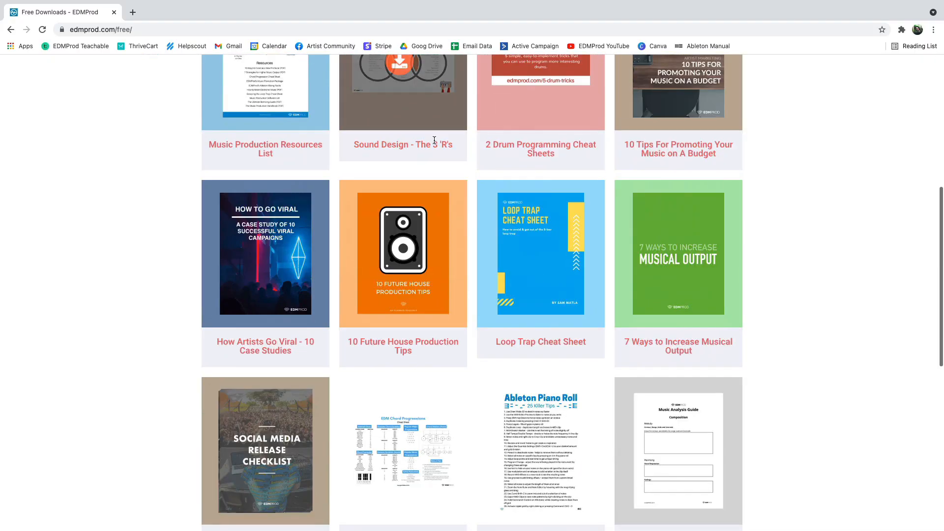
{"action": "scroll", "coordinate": [436, 146], "scroll_direction": "down", "scroll_amount": 2}
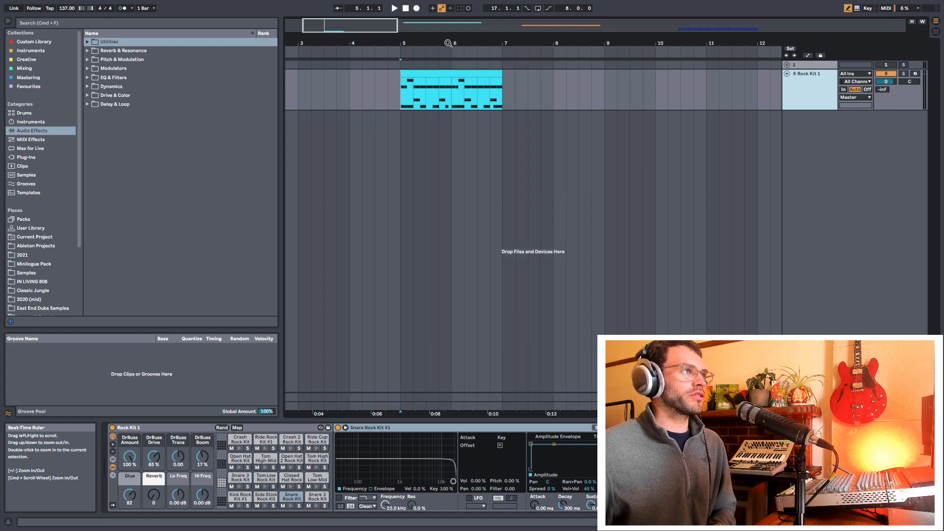
Open the Rock Kit 1 drum clip at bar 5 for editing, loop its two bars and solo its track.
{"action": "mouse_move", "coordinate": [447, 44]}
{"action": "left_mouse_down"}
{"action": "mouse_move", "coordinate": [448, 69]}
{"action": "mouse_move", "coordinate": [448, 44]}
{"action": "left_mouse_up"}
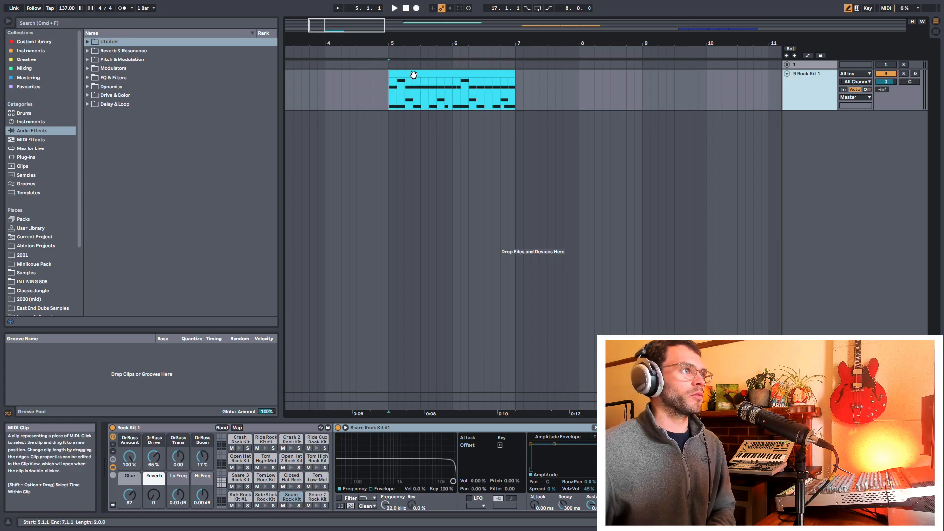
{"action": "double_click", "coordinate": [397, 76]}
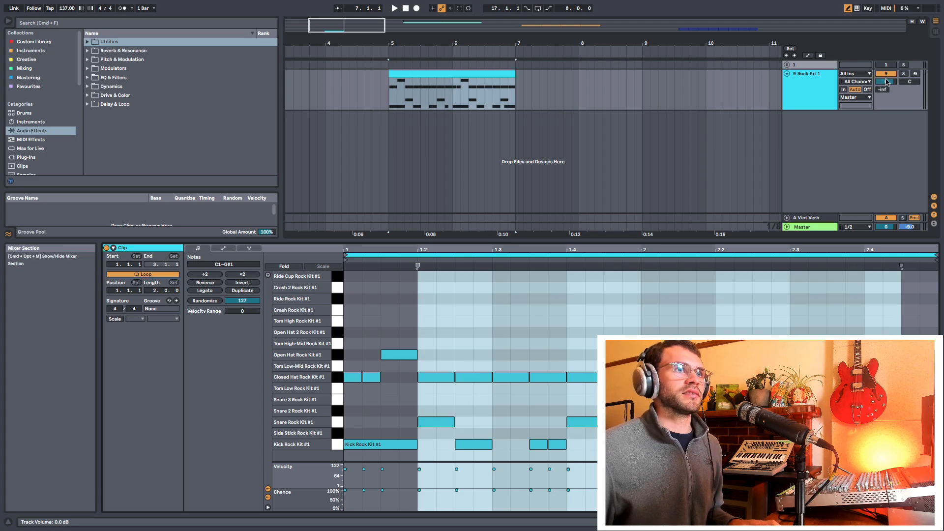
{"action": "left_click", "coordinate": [432, 76]}
{"action": "key", "text": "super+l"}
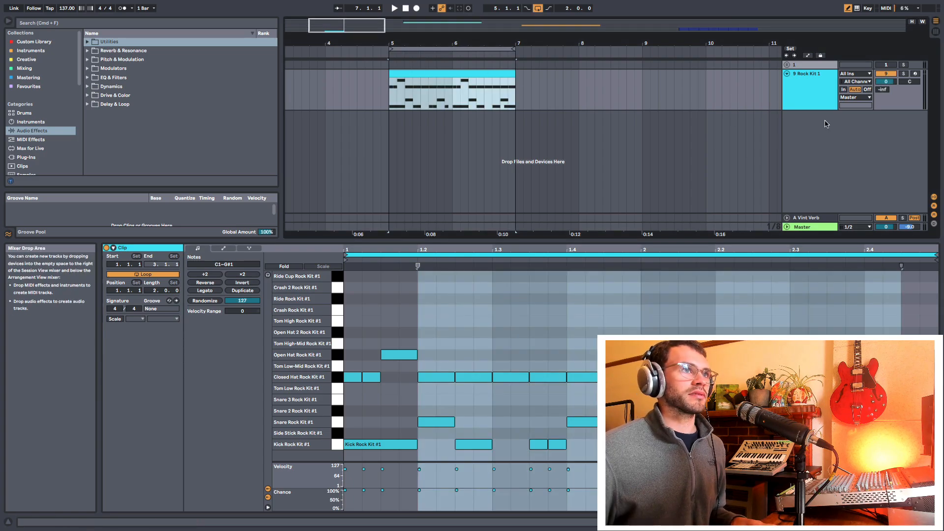
{"action": "left_click", "coordinate": [904, 74]}
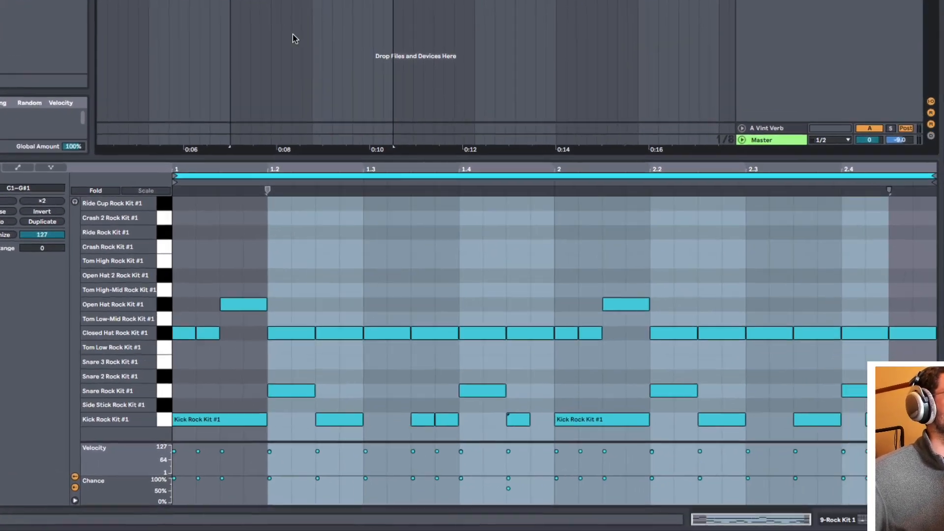
Play the drum loop, hide the clip's Chance lane and enlarge the Velocity lane to inspect a kick note's velocity.
{"action": "key", "text": "space"}
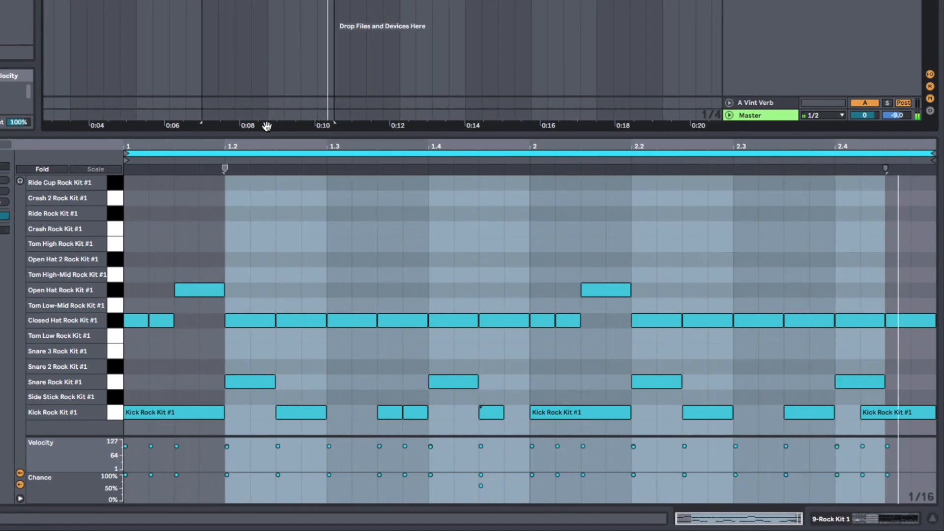
{"action": "left_click", "coordinate": [19, 485]}
{"action": "left_click_drag", "start_coordinate": [82, 465], "coordinate": [82, 295]}
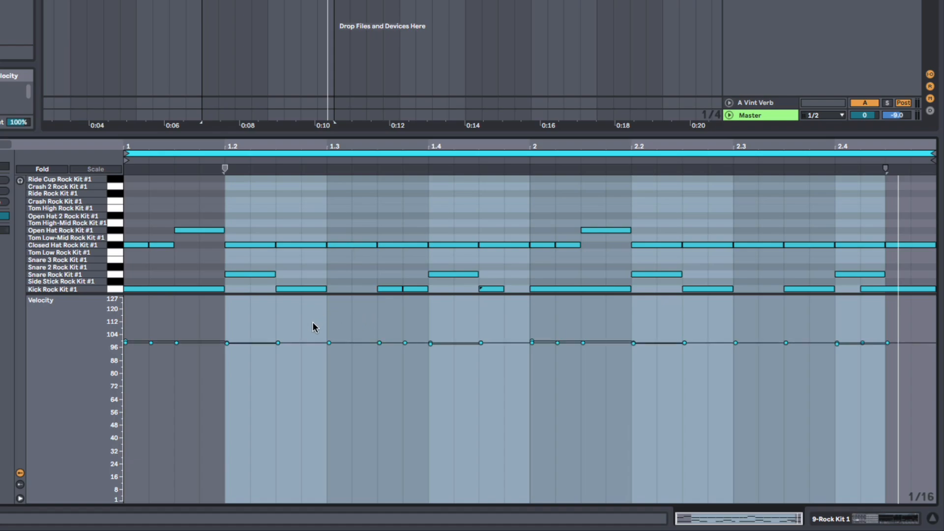
{"action": "mouse_move", "coordinate": [299, 343]}
{"action": "left_mouse_down"}
{"action": "mouse_move", "coordinate": [299, 434]}
{"action": "mouse_move", "coordinate": [299, 312]}
{"action": "mouse_move", "coordinate": [299, 343]}
{"action": "left_mouse_up"}
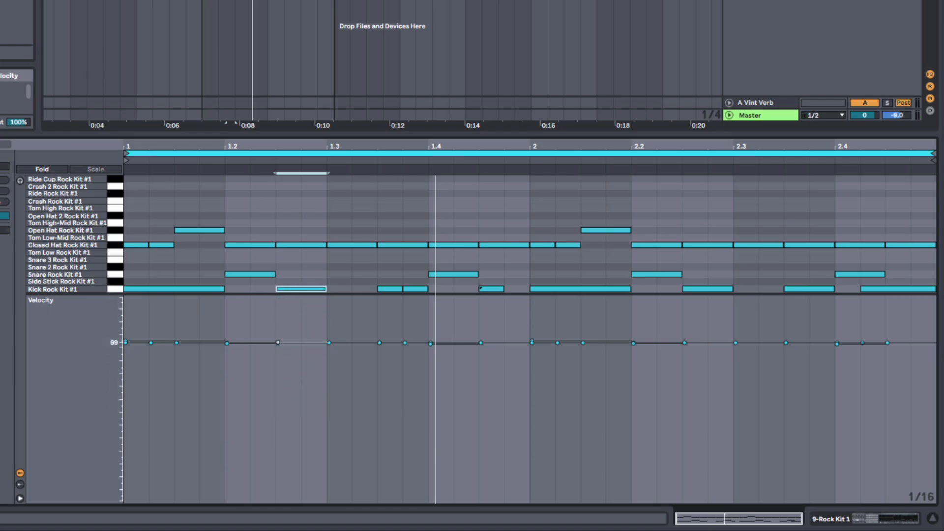
Show the Snare Rock Kit #1 Simpler controls and set its Vel>Vol amount to 44%.
{"action": "key", "text": "shift+Tab"}
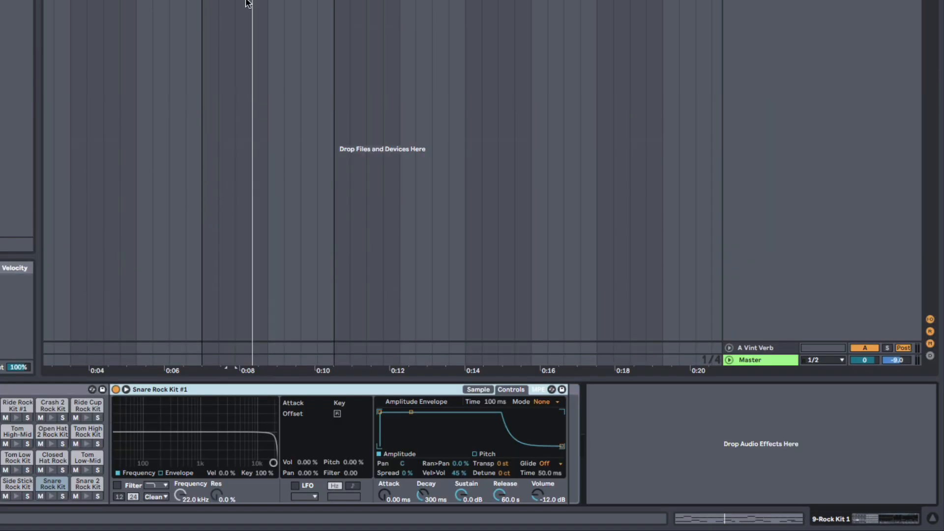
{"action": "key", "text": "space"}
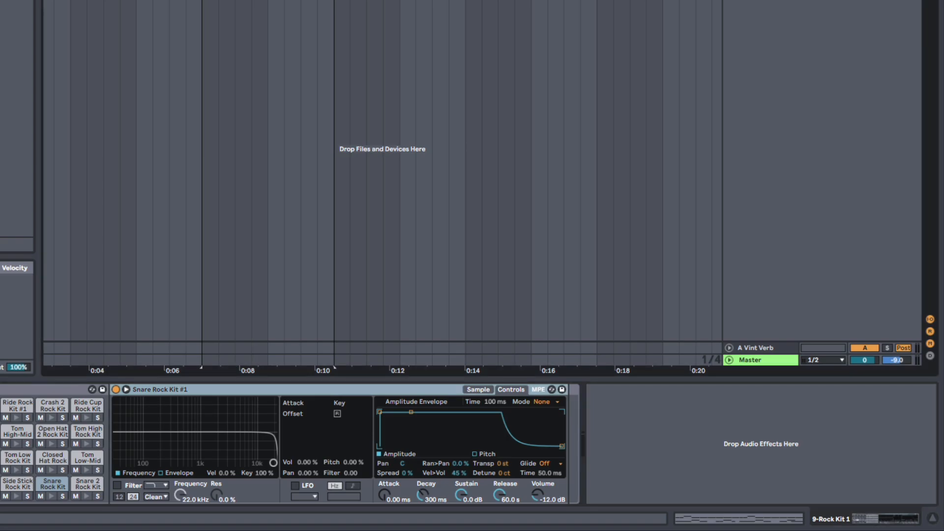
{"action": "key", "text": "shift+Tab"}
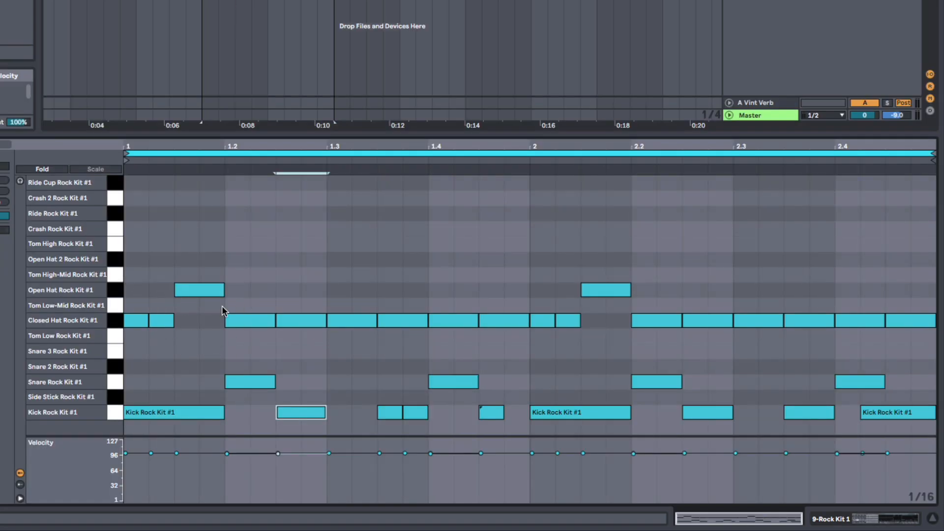
{"action": "key", "text": "shift+Tab"}
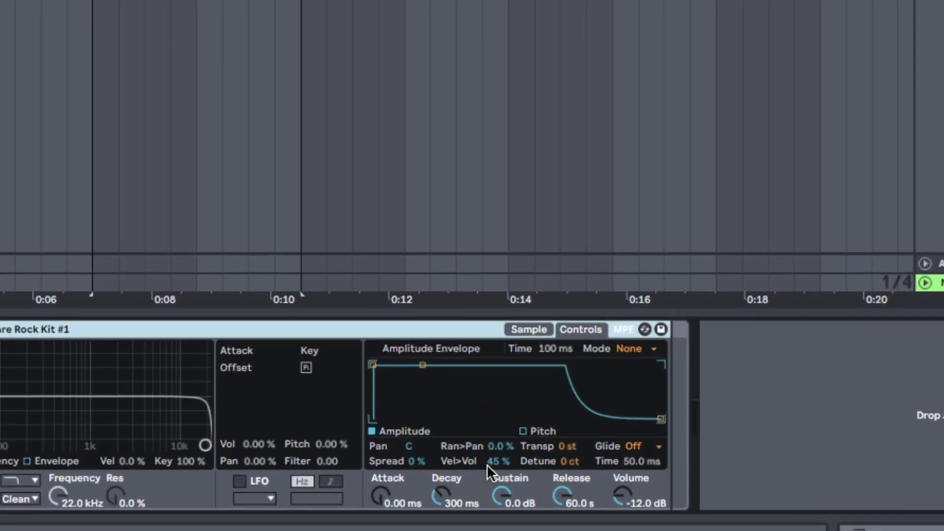
{"action": "left_click_drag", "start_coordinate": [489, 462], "coordinate": [489, 466]}
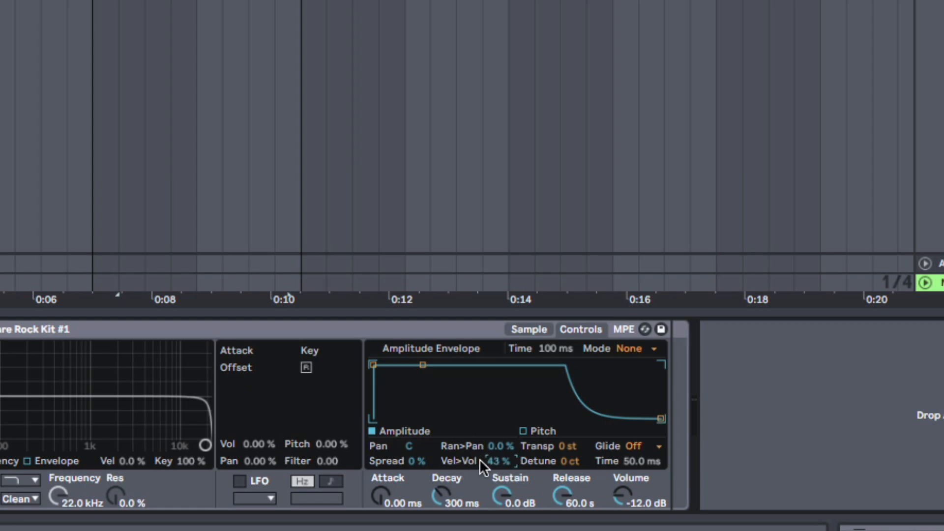
{"action": "left_click_drag", "start_coordinate": [500, 462], "coordinate": [500, 459]}
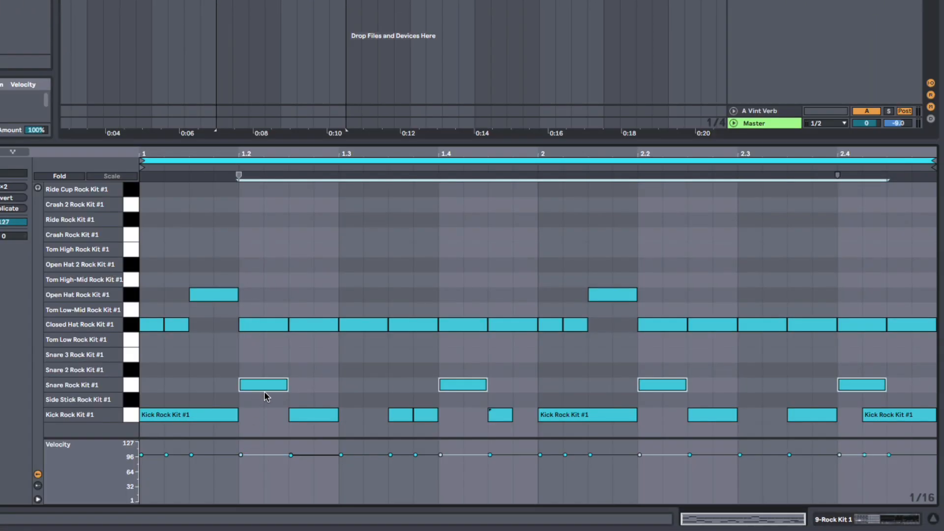
Test the velocity response during playback by dropping the four snare notes to velocity 1 and raising them again to about 100.
{"action": "left_click_drag", "start_coordinate": [264, 386], "coordinate": [270, 472]}
{"action": "key", "text": "space"}
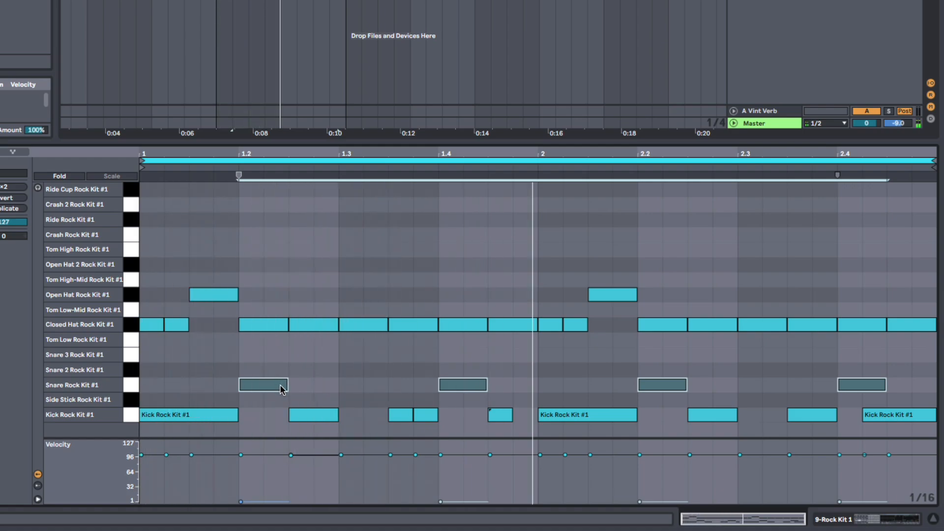
{"action": "mouse_move", "coordinate": [282, 390]}
{"action": "left_mouse_down"}
{"action": "mouse_move", "coordinate": [282, 359]}
{"action": "mouse_move", "coordinate": [280, 389]}
{"action": "left_mouse_up"}
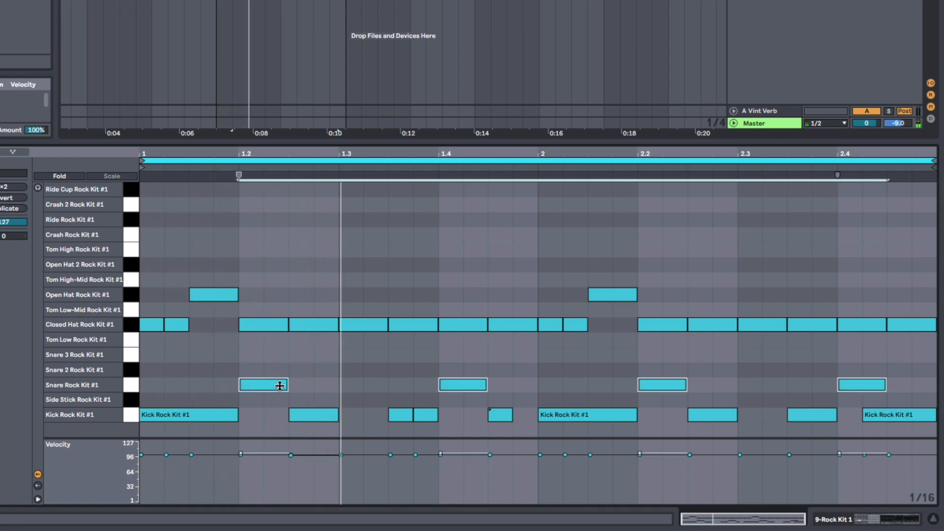
Return to the Snare Rock Kit #1 device and convert it from Simpler to Sampler.
{"action": "key", "text": "shift+Tab"}
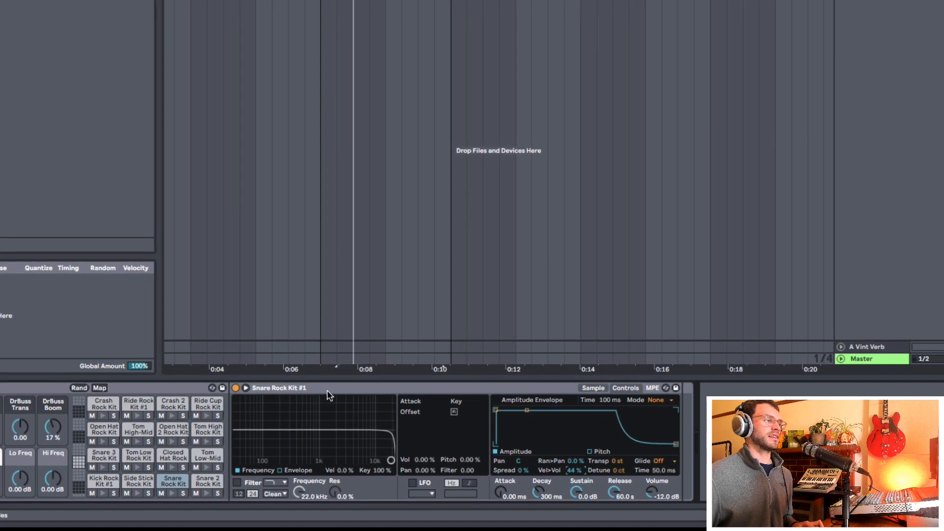
{"action": "left_click", "coordinate": [327, 391]}
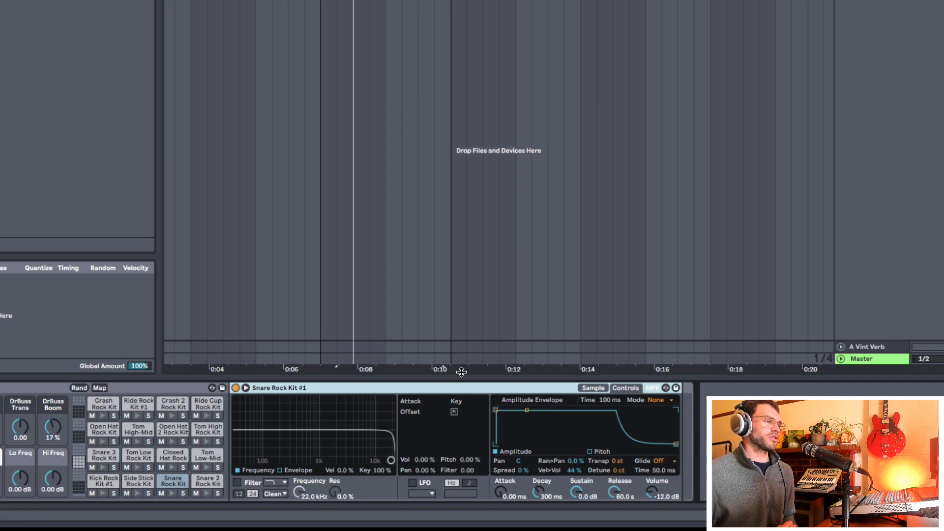
{"action": "right_click", "coordinate": [431, 390]}
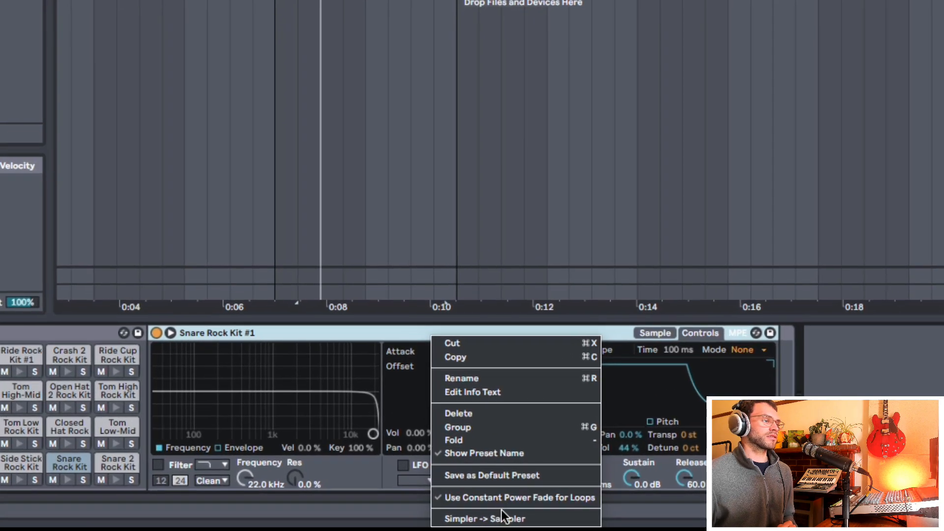
{"action": "left_click", "coordinate": [481, 520]}
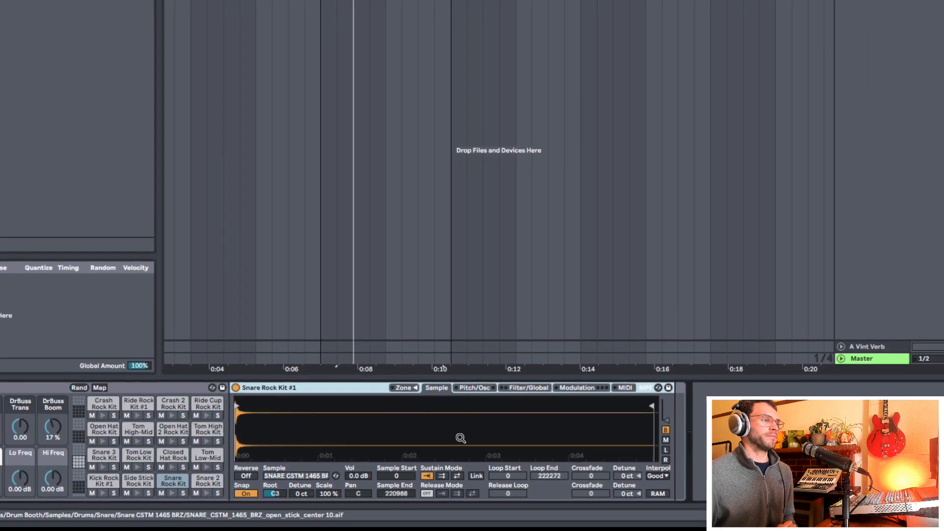
Look through the snare Sampler's sections for its volume settings and set Vol<Vel to 0%.
{"action": "left_click", "coordinate": [624, 388]}
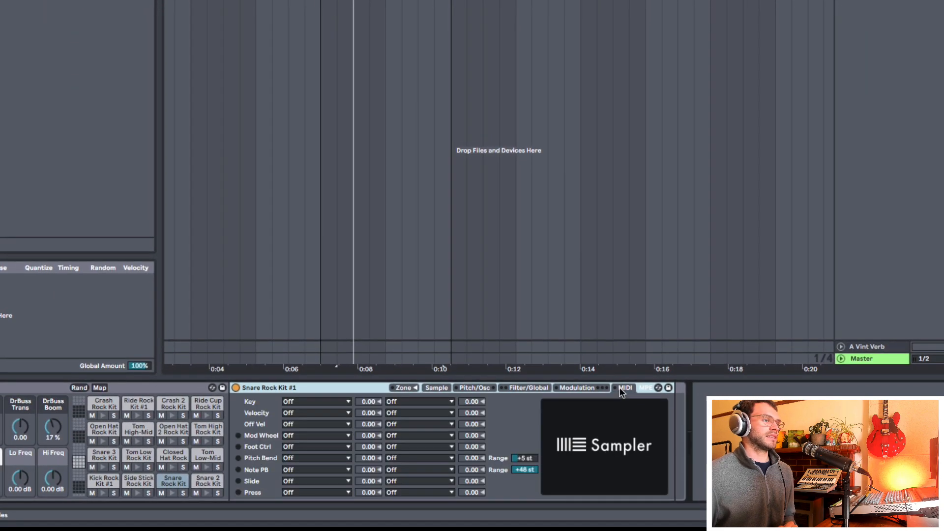
{"action": "left_click", "coordinate": [293, 413]}
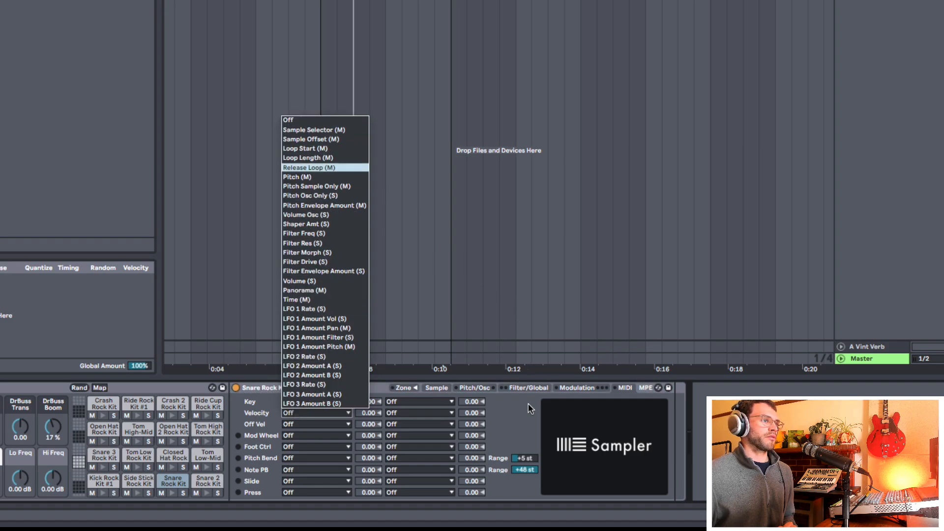
{"action": "left_click", "coordinate": [588, 395]}
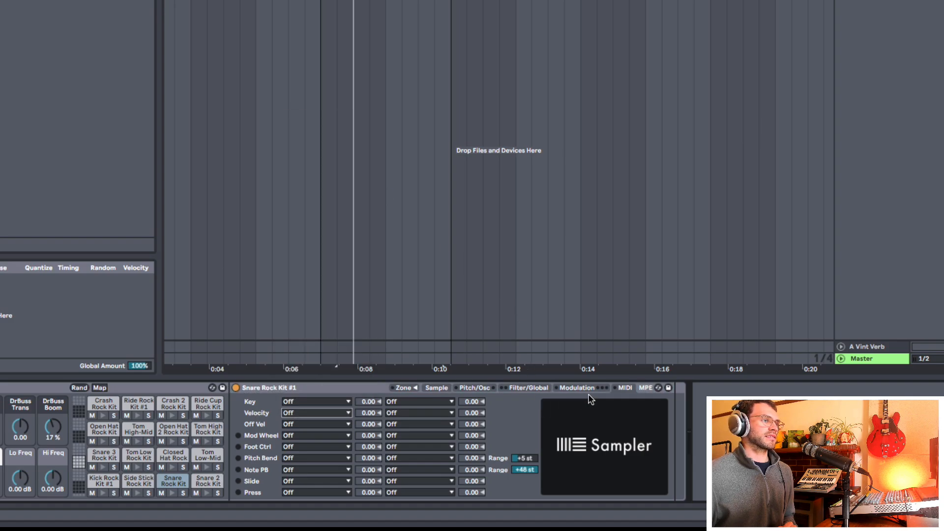
{"action": "left_click", "coordinate": [431, 391]}
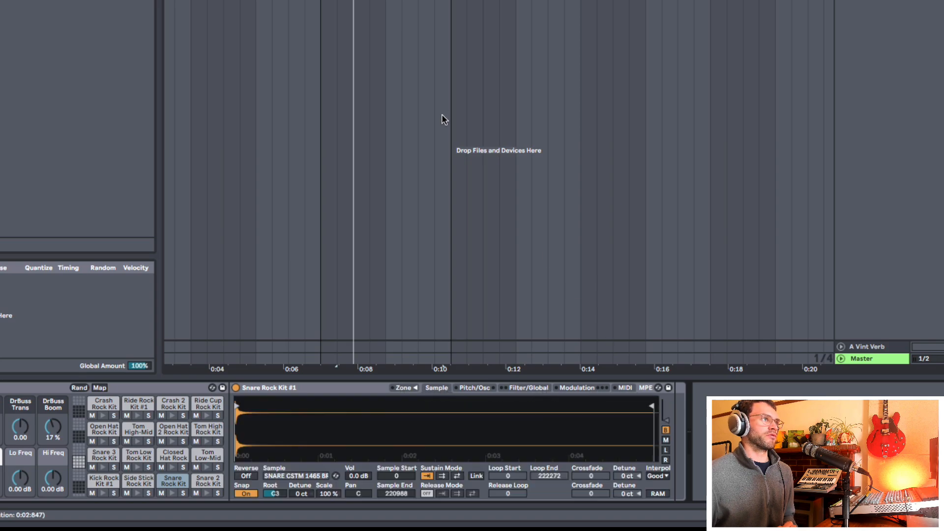
{"action": "left_click", "coordinate": [578, 388]}
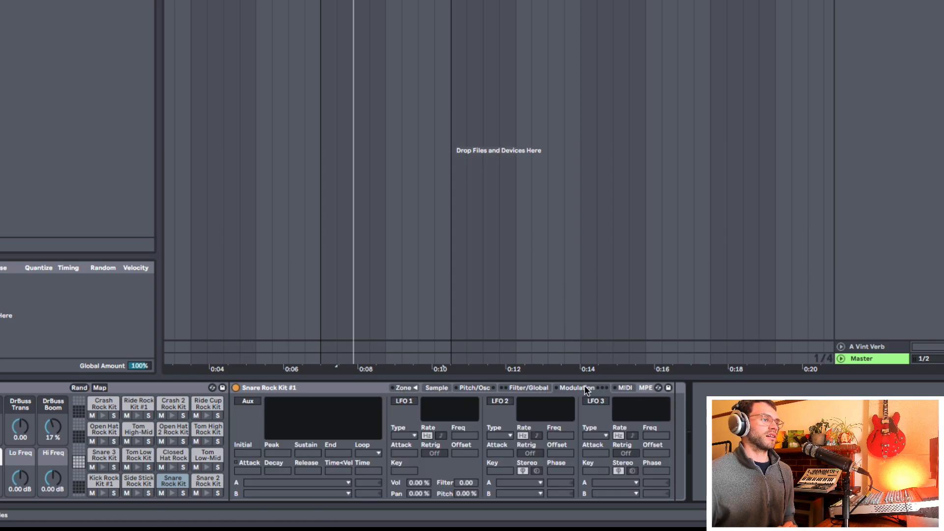
{"action": "left_click", "coordinate": [525, 388]}
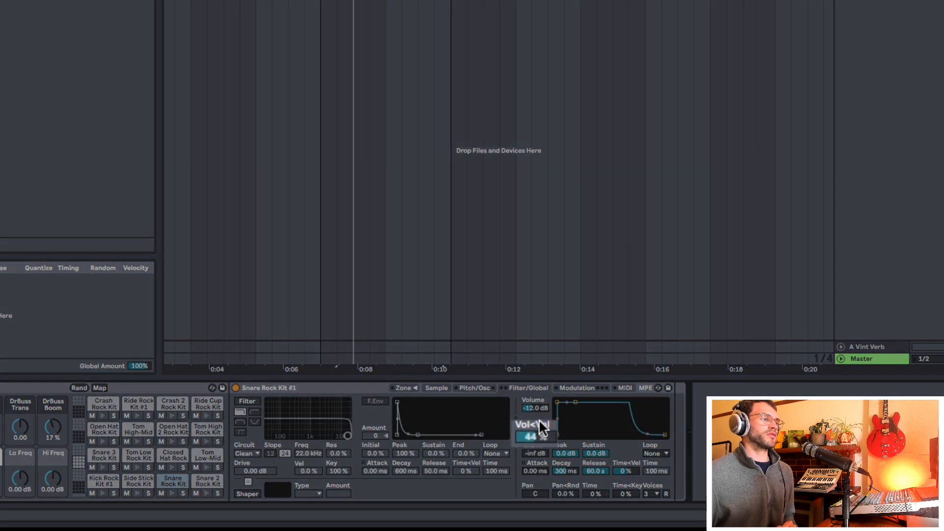
{"action": "left_click_drag", "start_coordinate": [541, 437], "coordinate": [541, 477]}
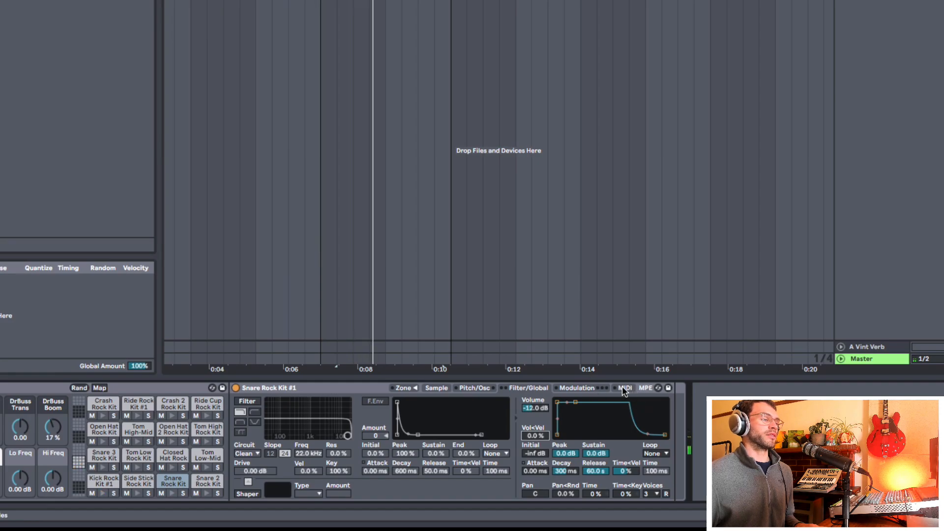
Map Velocity to Pitch in the snare Sampler's MIDI modulation settings with an amount of 2.99.
{"action": "left_click", "coordinate": [624, 389]}
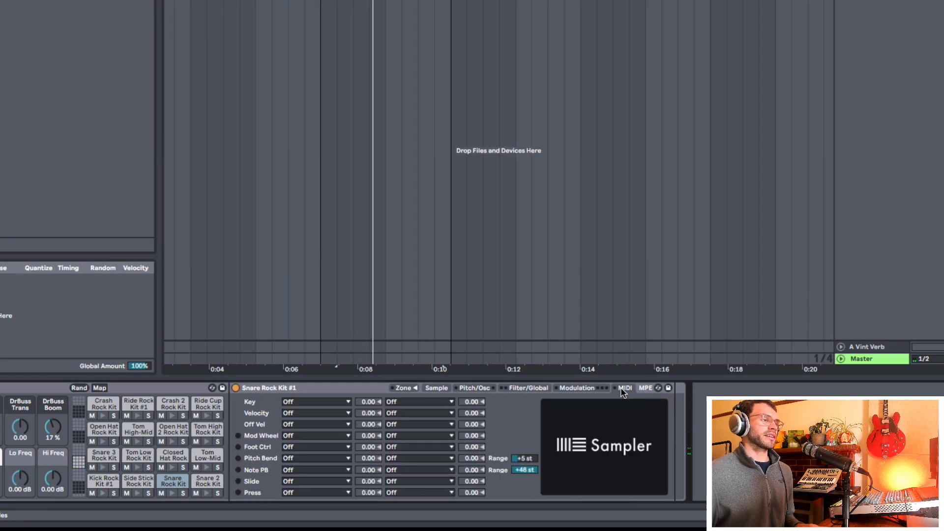
{"action": "left_click", "coordinate": [301, 416]}
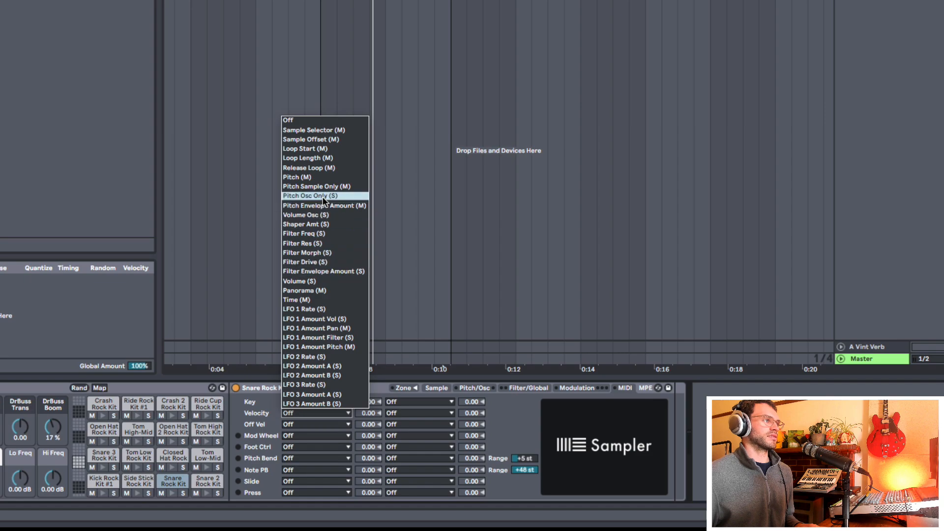
{"action": "left_click", "coordinate": [320, 177]}
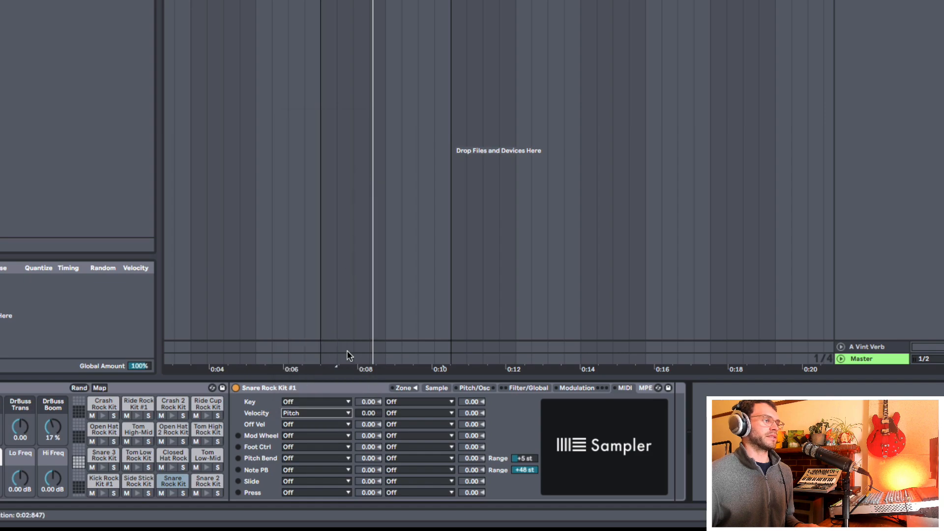
{"action": "left_click", "coordinate": [370, 413]}
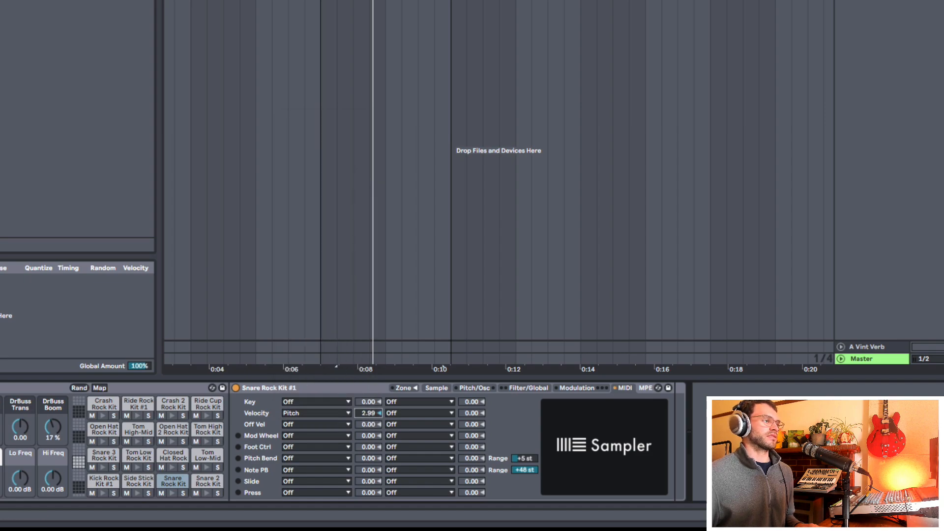
Set Vol<Vel to 34% in the snare Sampler and increase its Velocity-to-Pitch modulation amount to 100.
{"action": "left_click", "coordinate": [545, 389]}
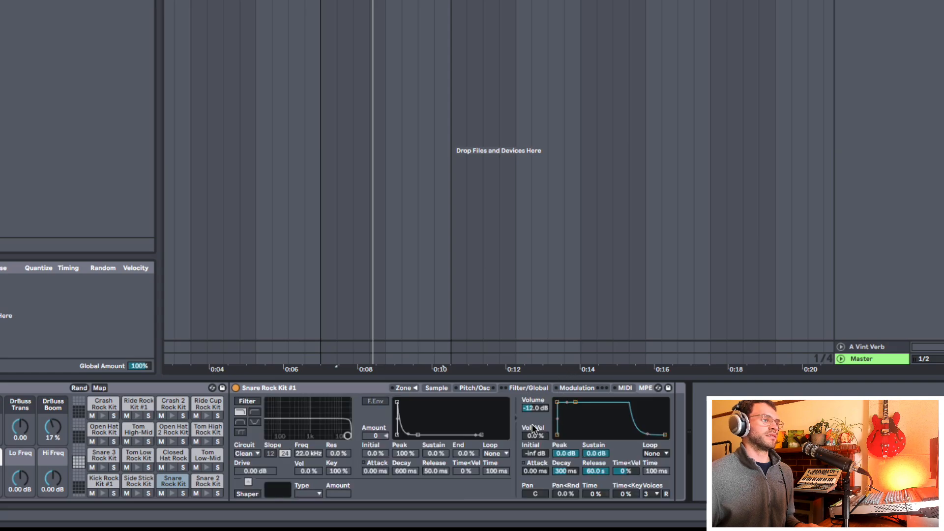
{"action": "left_click_drag", "start_coordinate": [533, 429], "coordinate": [533, 411]}
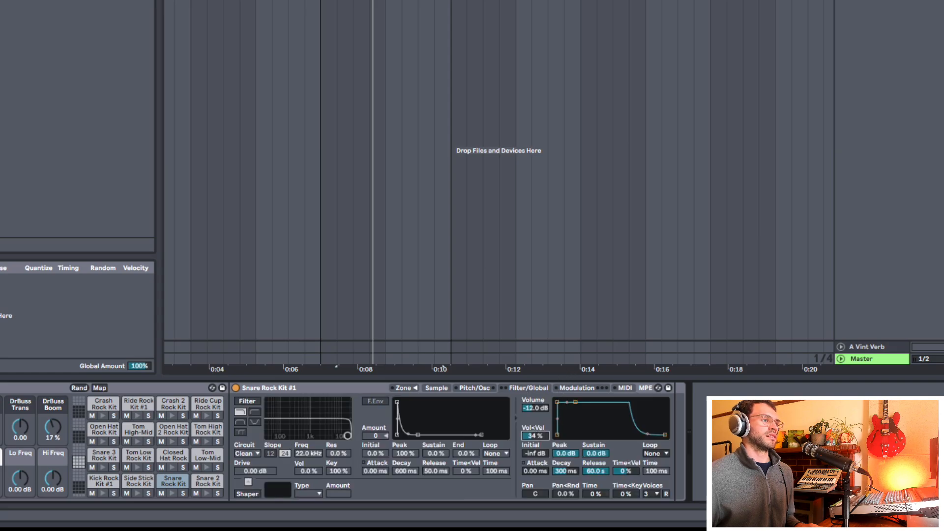
{"action": "left_click", "coordinate": [628, 388]}
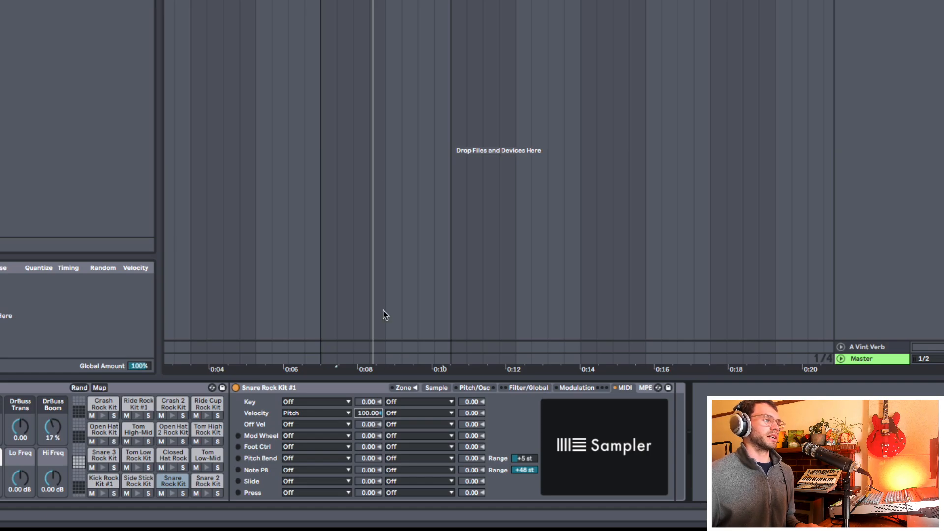
Reopen the drum clip and audition the snare's pitch response while lowering the selected snare notes' velocity to 2.
{"action": "double_click", "coordinate": [387, 2]}
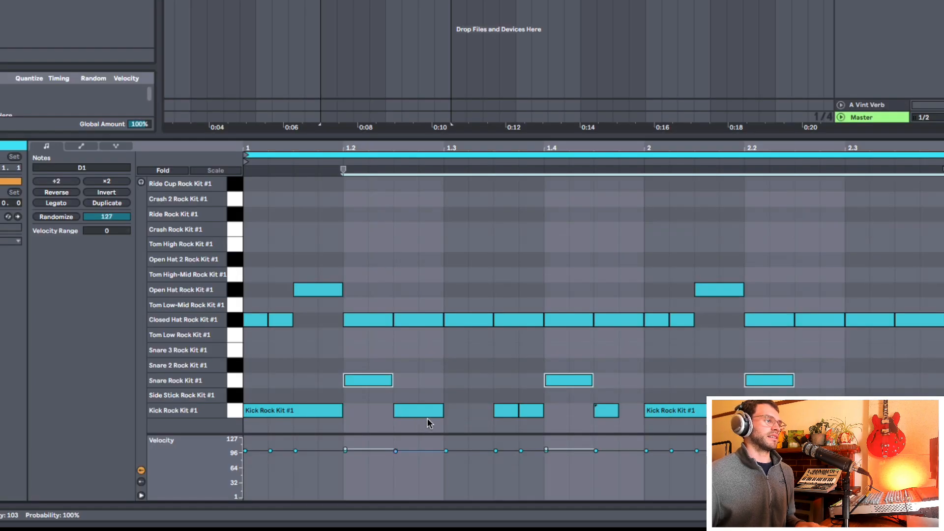
{"action": "key", "text": "space"}
{"action": "key", "text": "space"}
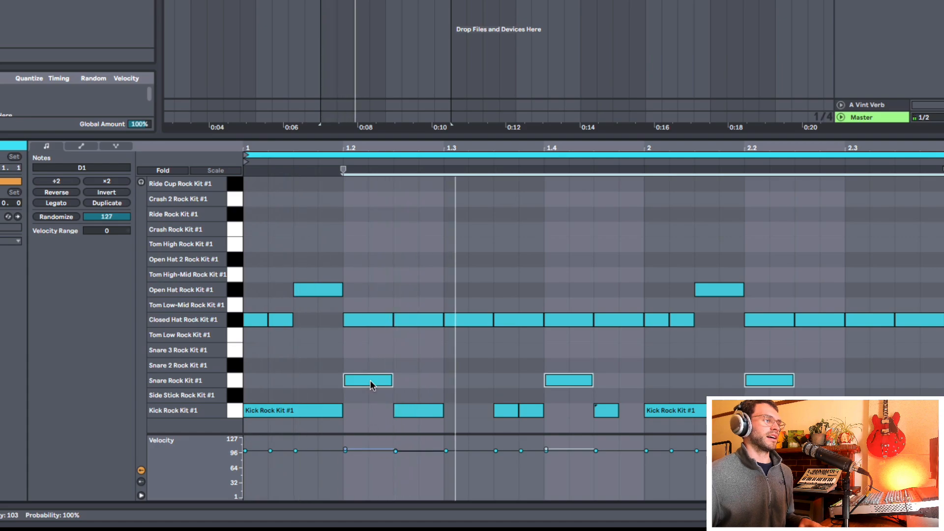
{"action": "left_click_drag", "start_coordinate": [370, 382], "coordinate": [379, 432]}
{"action": "key", "text": "space"}
{"action": "key", "text": "space"}
{"action": "key", "text": "space"}
{"action": "key", "text": "space"}
{"action": "key", "text": "space"}
{"action": "key", "text": "space"}
{"action": "key", "text": "space"}
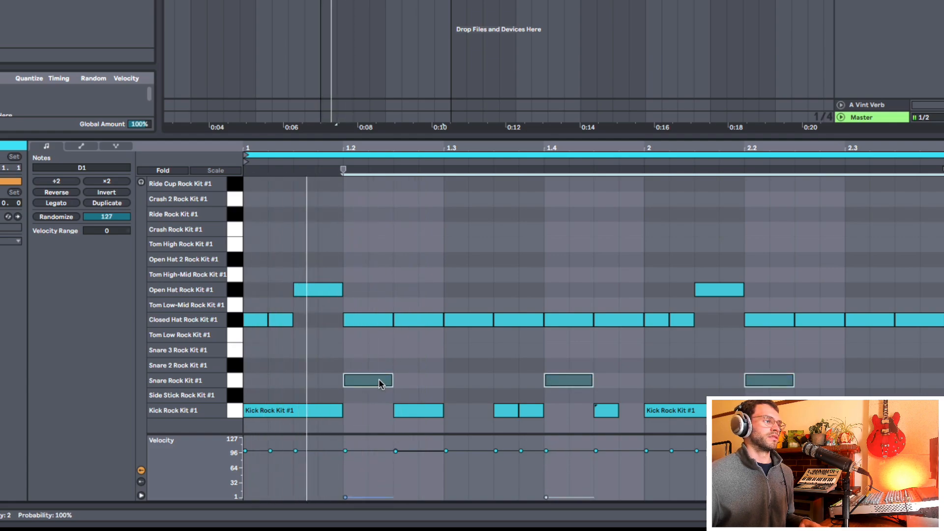
Raise the selected snare notes to velocity 69 and play the beat to hear the pitch change.
{"action": "key", "text": "space"}
{"action": "mouse_move", "coordinate": [379, 384]}
{"action": "left_mouse_down"}
{"action": "mouse_move", "coordinate": [379, 366]}
{"action": "mouse_move", "coordinate": [379, 380]}
{"action": "left_mouse_up"}
{"action": "key", "text": "space"}
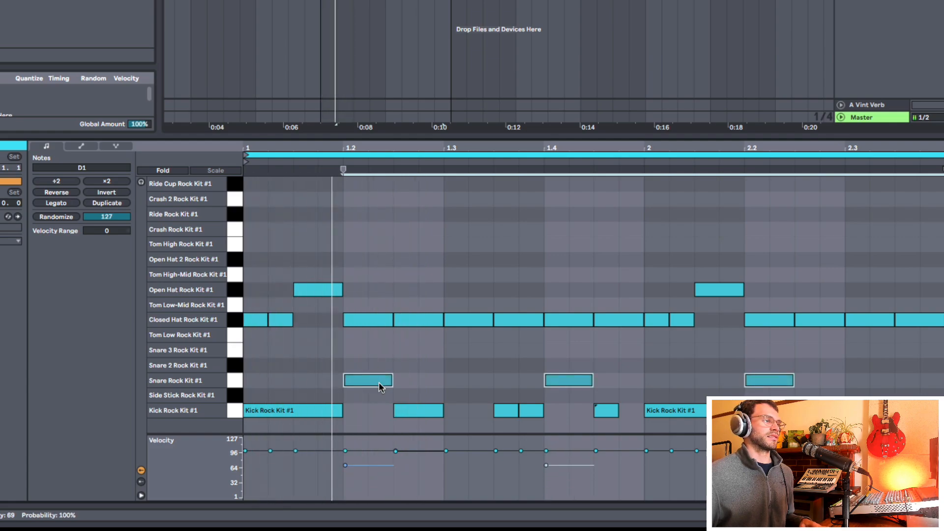
{"action": "key", "text": "space"}
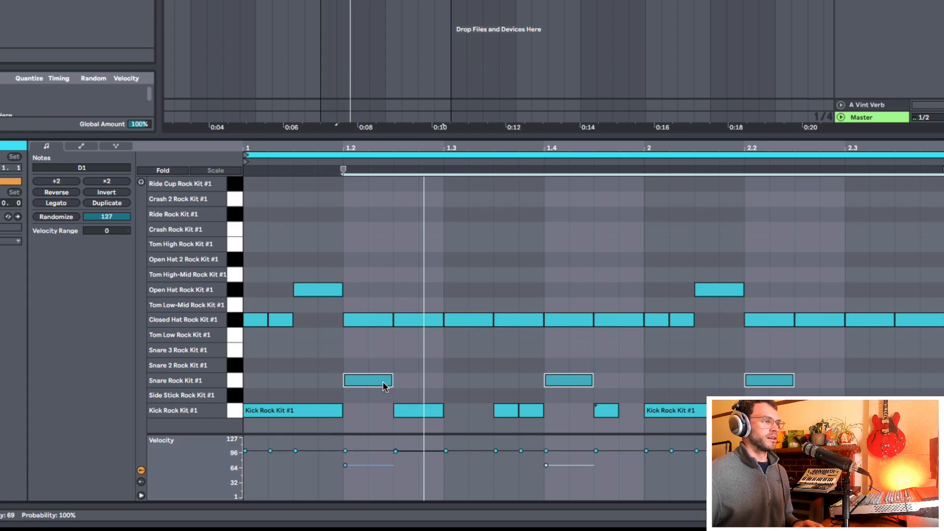
Draw sixteenth-note snare hits from 1.2 to 2.3, ramp their velocities from about 13 to 111, and play the result.
{"action": "key", "text": "b"}
{"action": "left_click", "coordinate": [354, 378]}
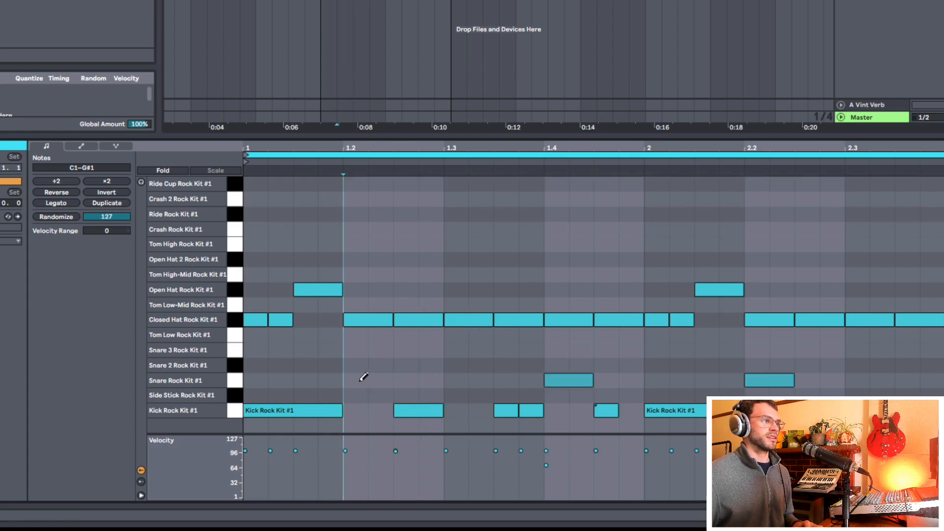
{"action": "mouse_move", "coordinate": [360, 379]}
{"action": "left_mouse_down"}
{"action": "mouse_move", "coordinate": [796, 379]}
{"action": "mouse_move", "coordinate": [763, 382]}
{"action": "left_mouse_up"}
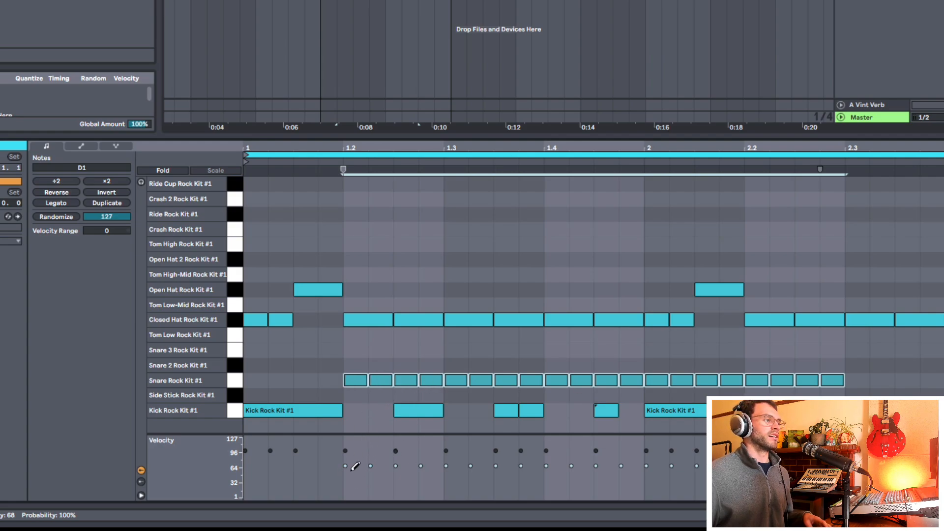
{"action": "left_click_drag", "start_coordinate": [341, 490], "coordinate": [812, 446]}
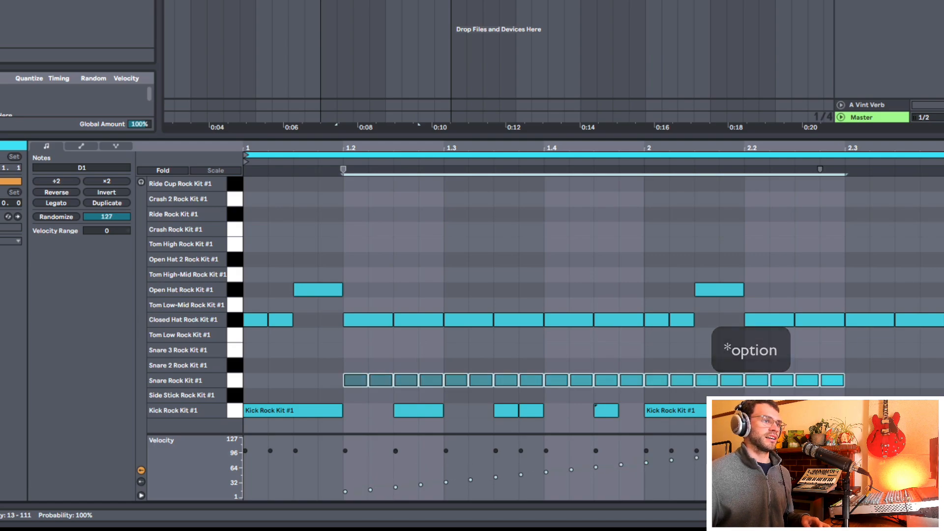
{"action": "key", "text": "space"}
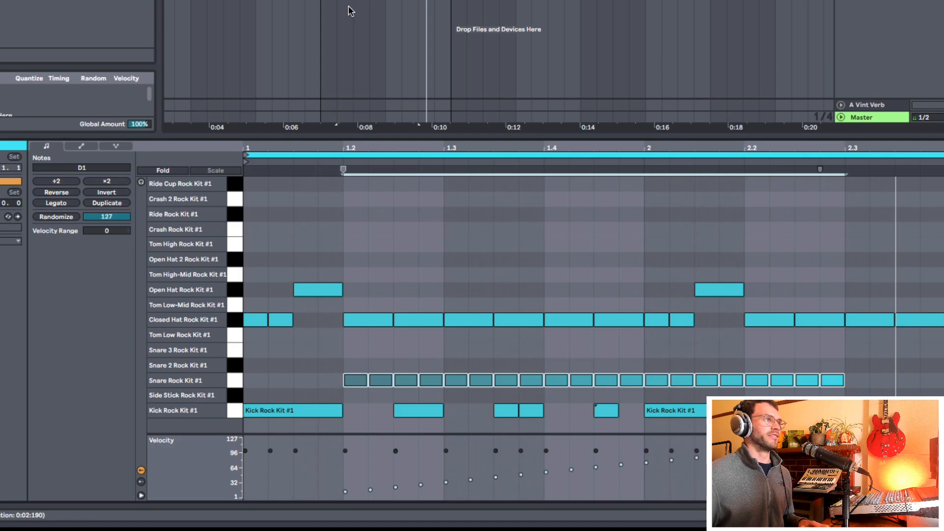
Reset the snare Sampler's Velocity-to-Pitch amount to 0.00 and restore the previous snare pattern in the drum clip.
{"action": "key", "text": "shift+Tab"}
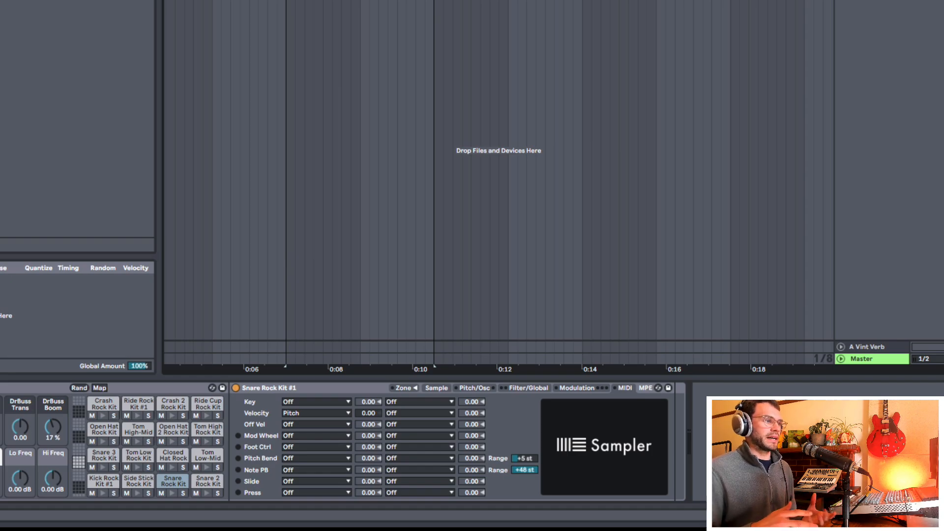
{"action": "key", "text": "shift+Tab"}
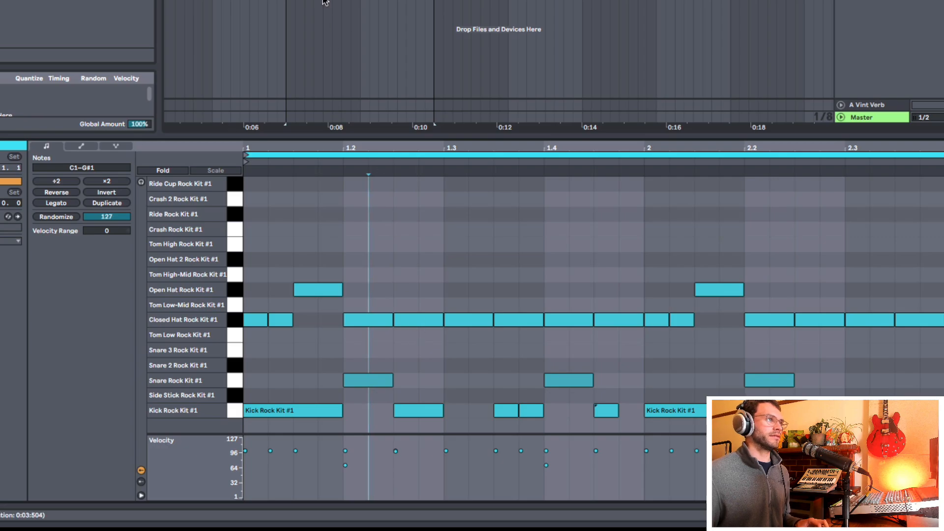
{"action": "key", "text": "shift+Tab"}
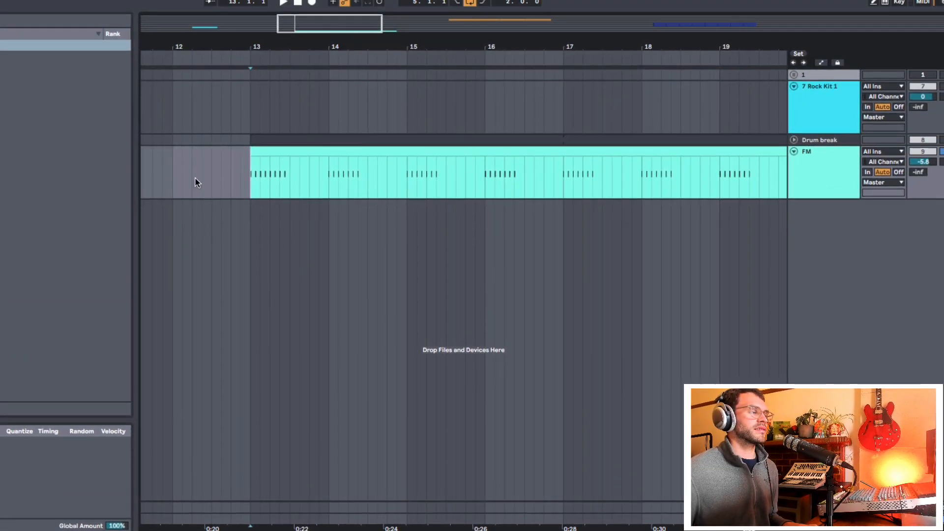
Play the FM track's clip from bar 13 and open its Serum instrument.
{"action": "key", "text": "space"}
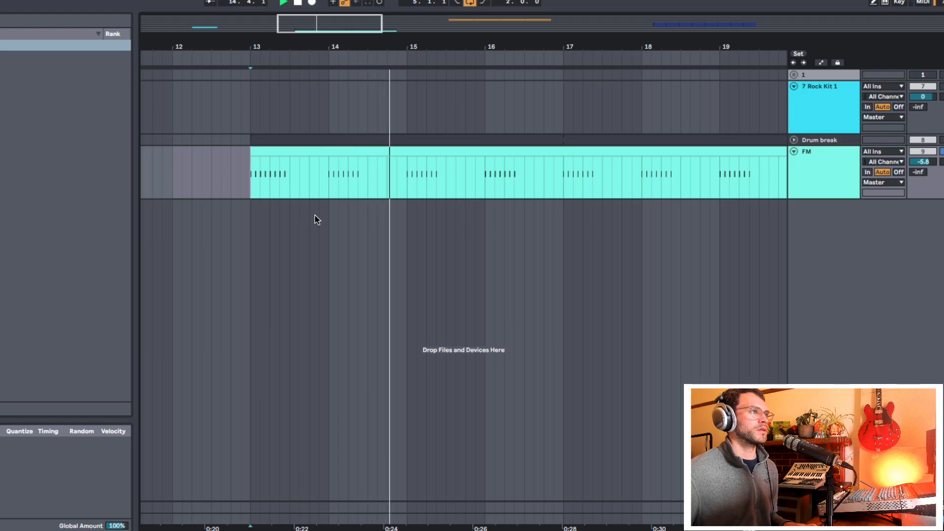
{"action": "key", "text": "space"}
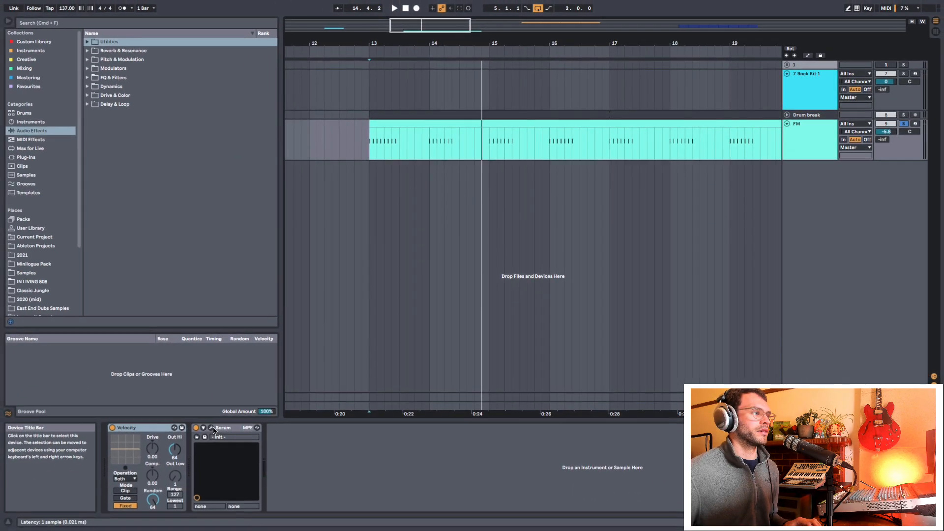
{"action": "left_click", "coordinate": [212, 428]}
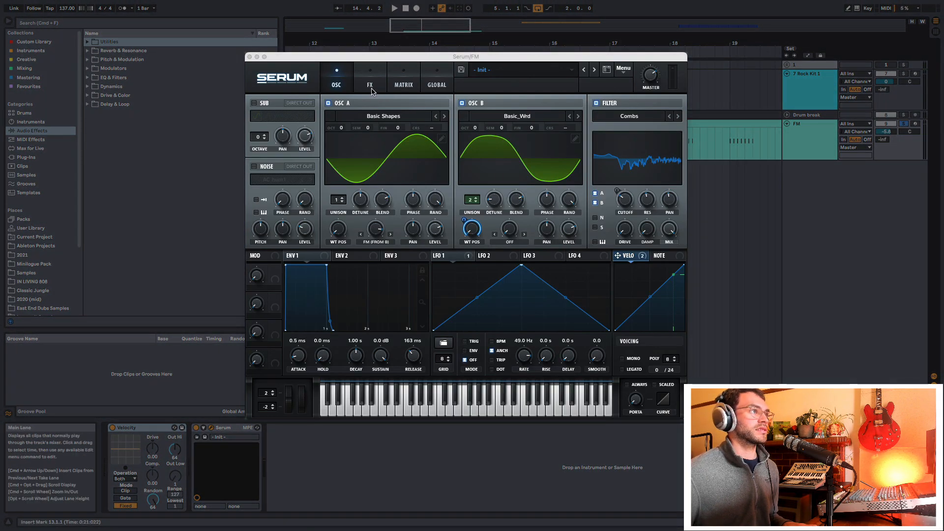
Turn off Serum's main filter and its chorus, compressor and reverb effects, and return to the oscillator page.
{"action": "left_click", "coordinate": [597, 104]}
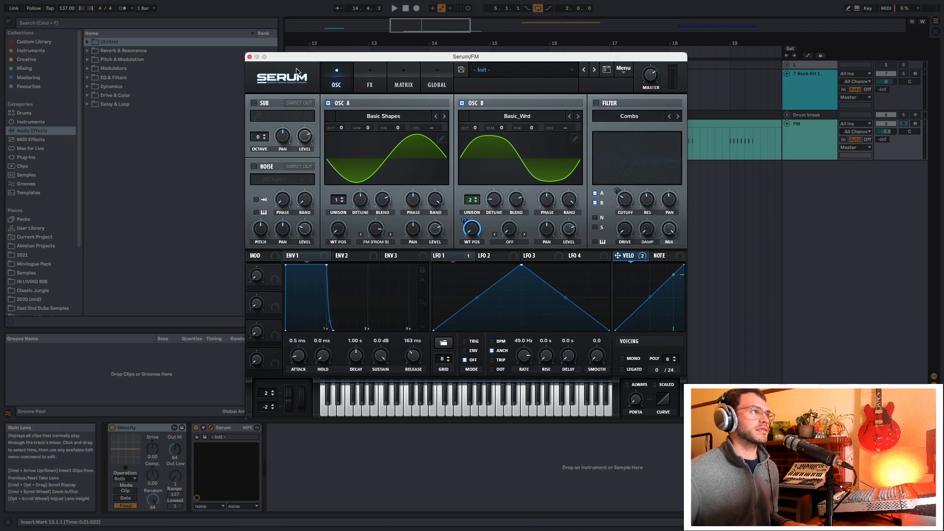
{"action": "left_click", "coordinate": [364, 85]}
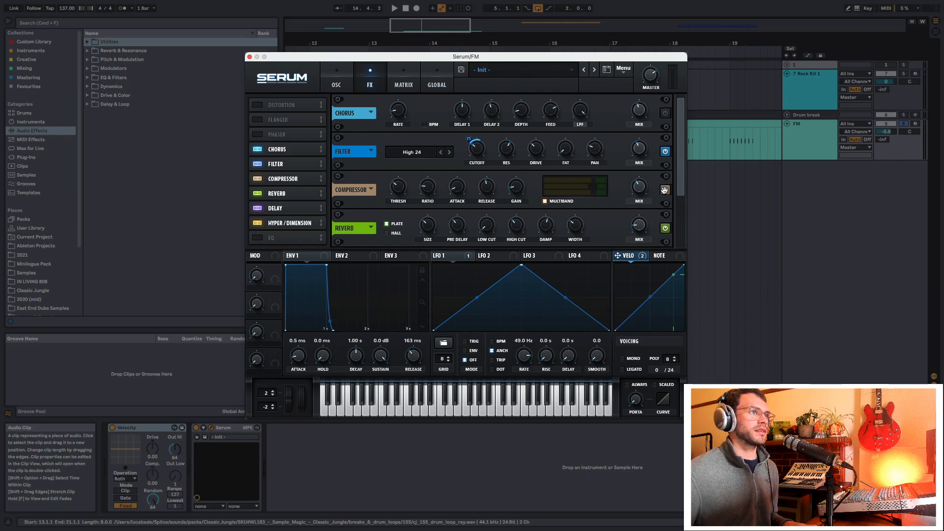
{"action": "scroll", "coordinate": [679, 184], "scroll_direction": "down", "scroll_amount": 2}
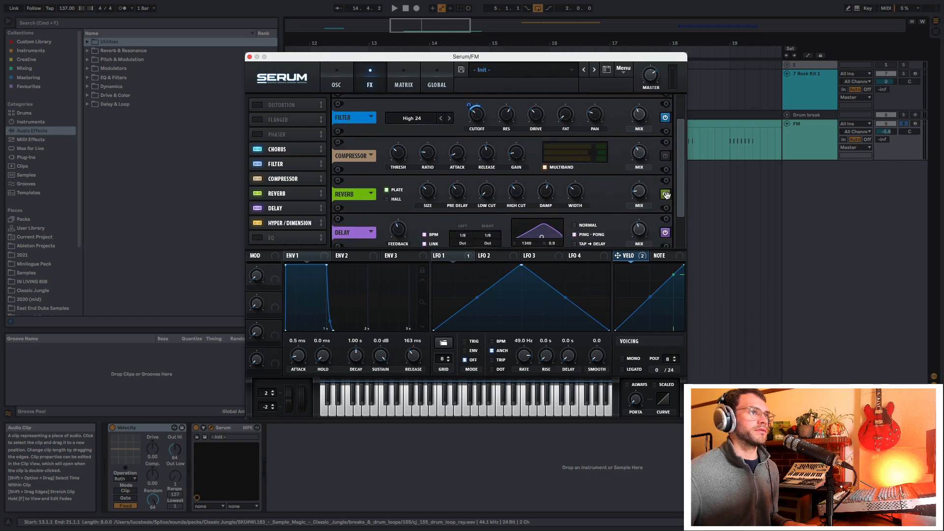
{"action": "left_click_drag", "start_coordinate": [677, 217], "coordinate": [680, 138]}
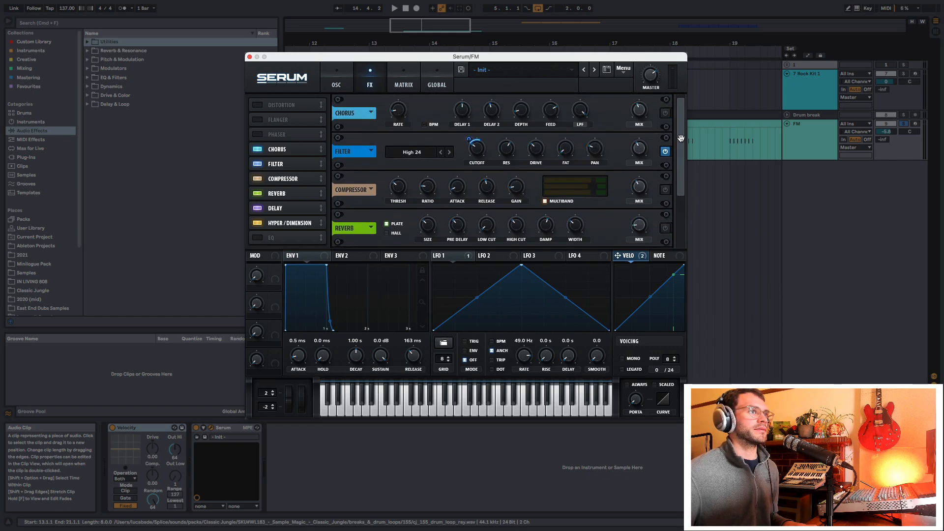
{"action": "left_click", "coordinate": [339, 76]}
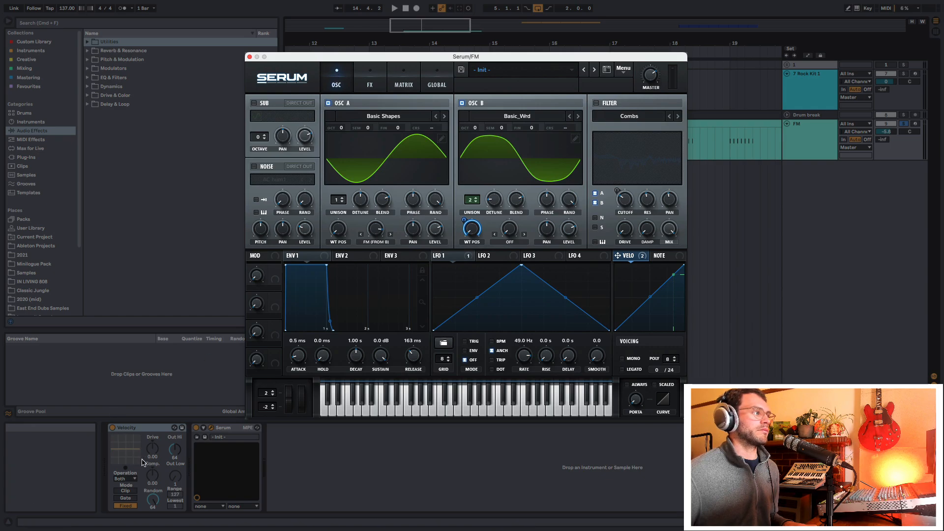
Compare the FM clip's playback with the Velocity device switched off and on, and close the Serum window.
{"action": "left_click", "coordinate": [137, 428]}
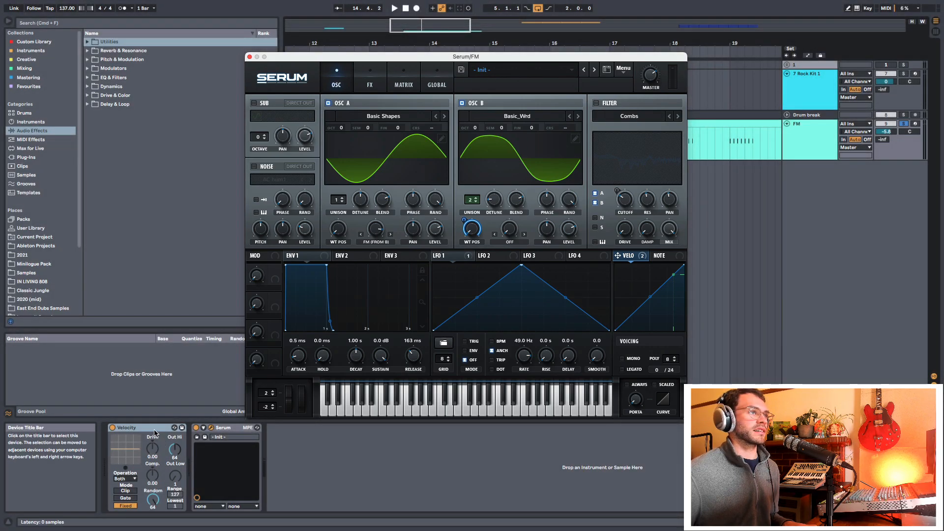
{"action": "key", "text": "space"}
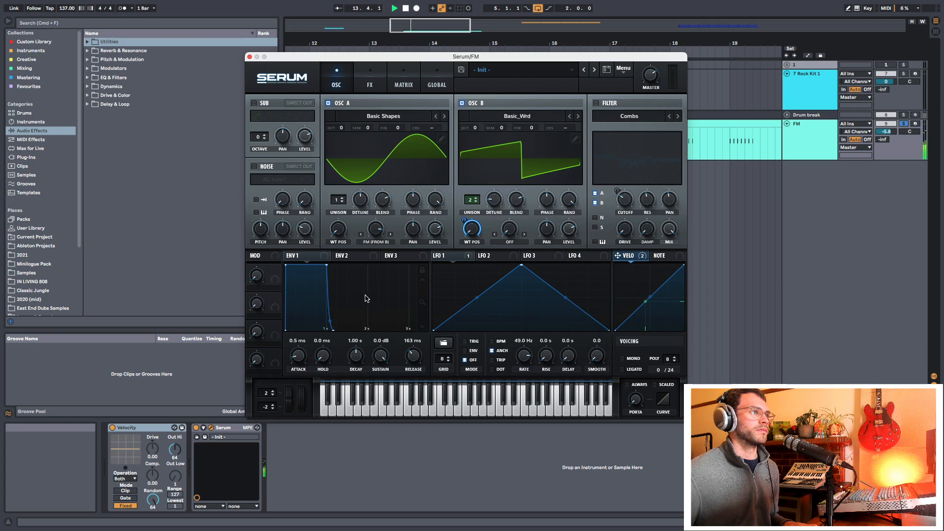
{"action": "key", "text": "space"}
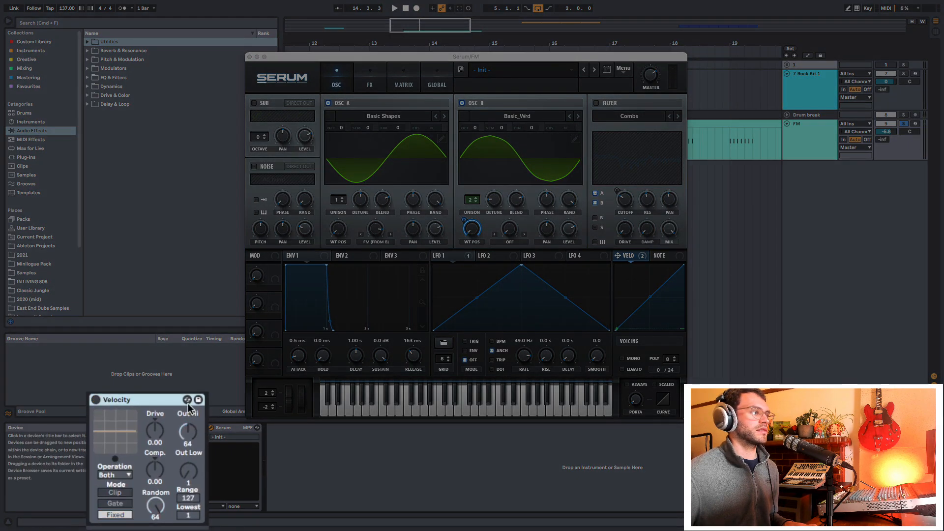
{"action": "key", "text": "space"}
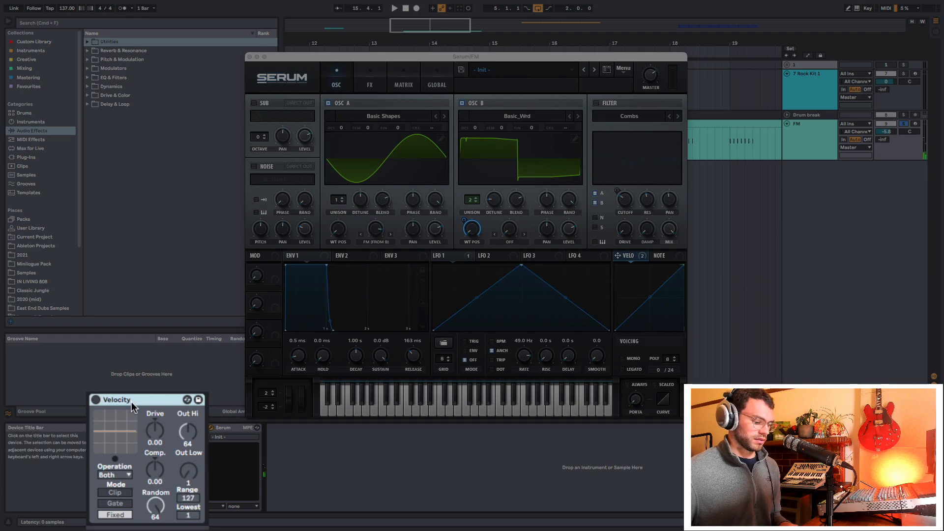
{"action": "key", "text": "0"}
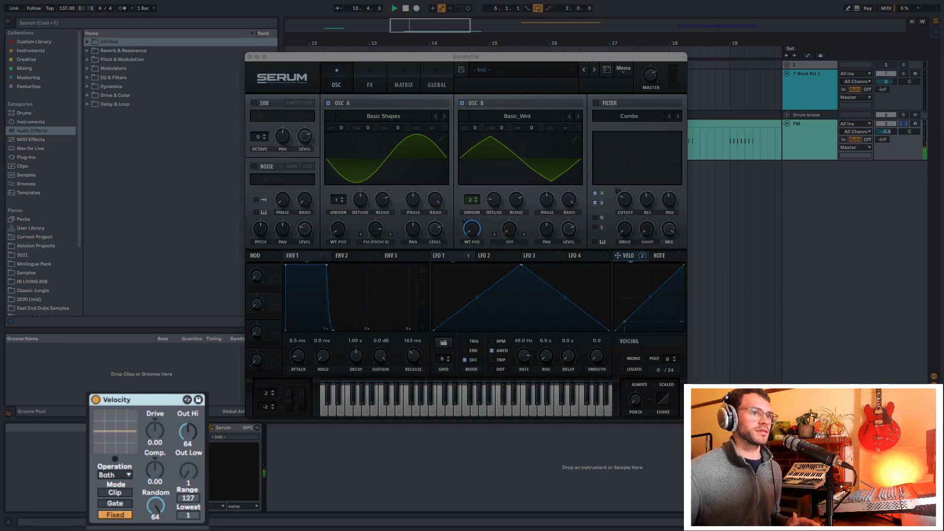
{"action": "key", "text": "space"}
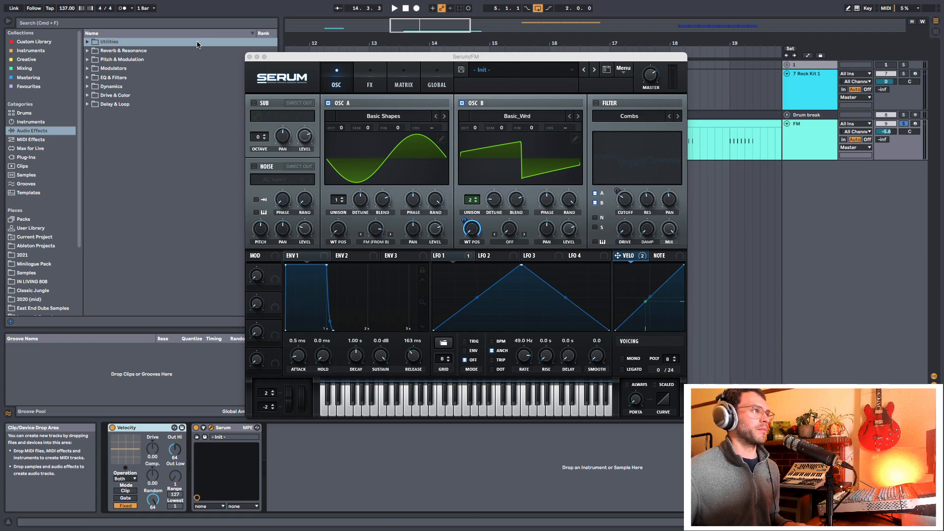
{"action": "left_click", "coordinate": [249, 58]}
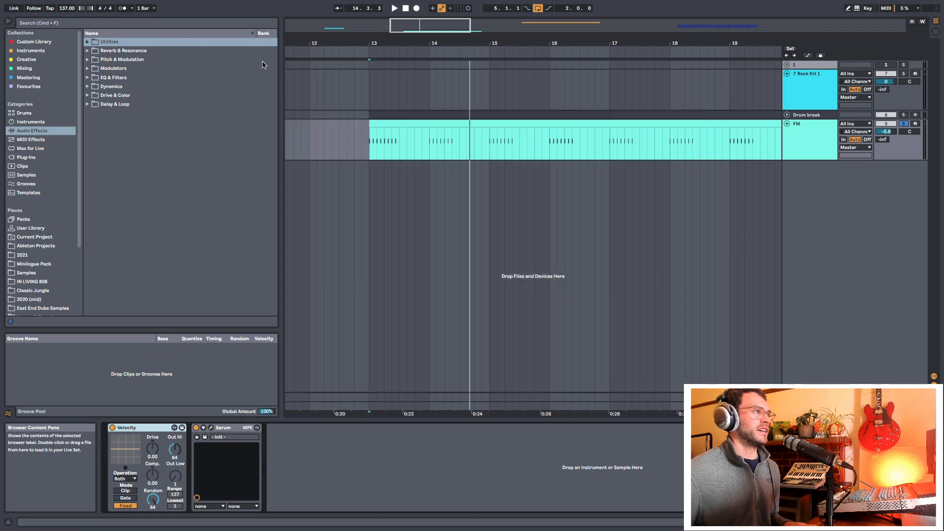
Try a Velocity Range of -127 on the FM clip's notes in the first two beats and reset it to 0.
{"action": "double_click", "coordinate": [426, 123]}
{"action": "left_click_drag", "start_coordinate": [371, 250], "coordinate": [371, 271]}
{"action": "left_click_drag", "start_coordinate": [422, 252], "coordinate": [443, 252]}
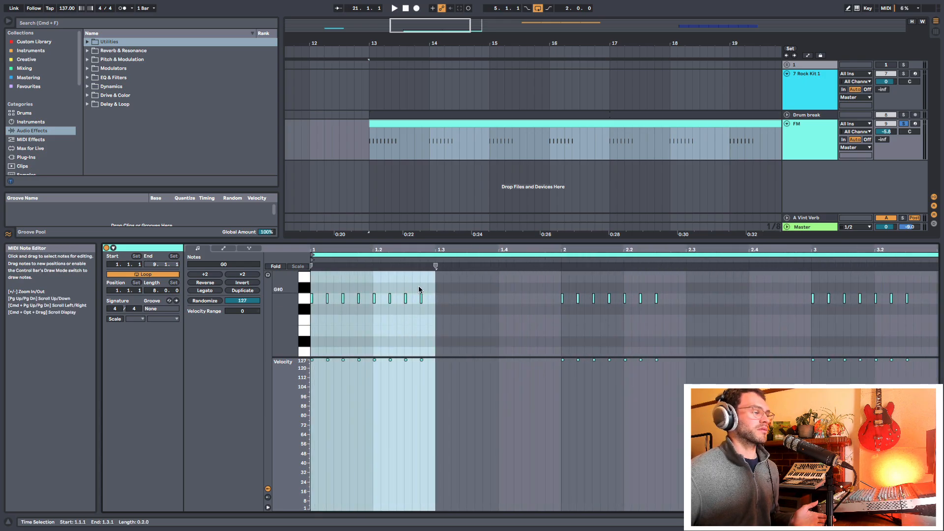
{"action": "left_click_drag", "start_coordinate": [242, 311], "coordinate": [242, 364]}
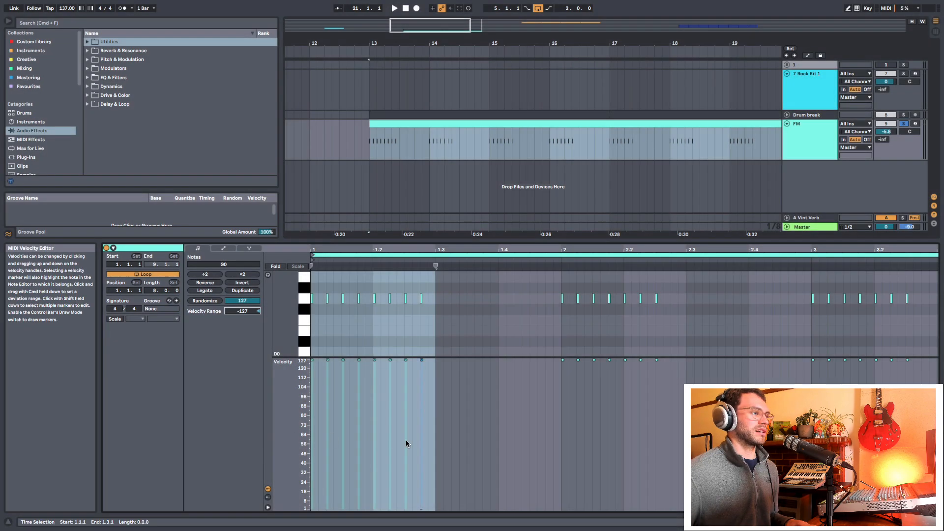
{"action": "double_click", "coordinate": [243, 311]}
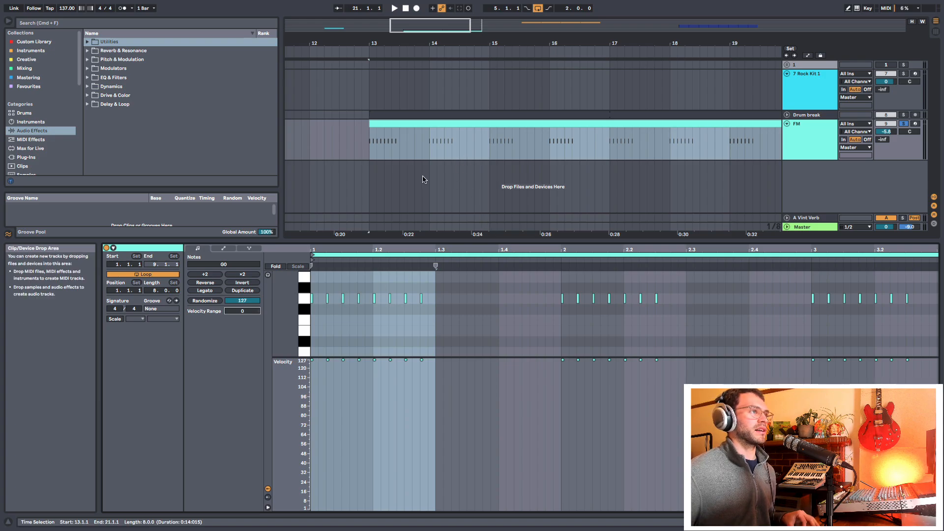
Delete the FM track's existing Velocity device and load a fresh Velocity MIDI effect before Serum.
{"action": "key", "text": "shift+Tab"}
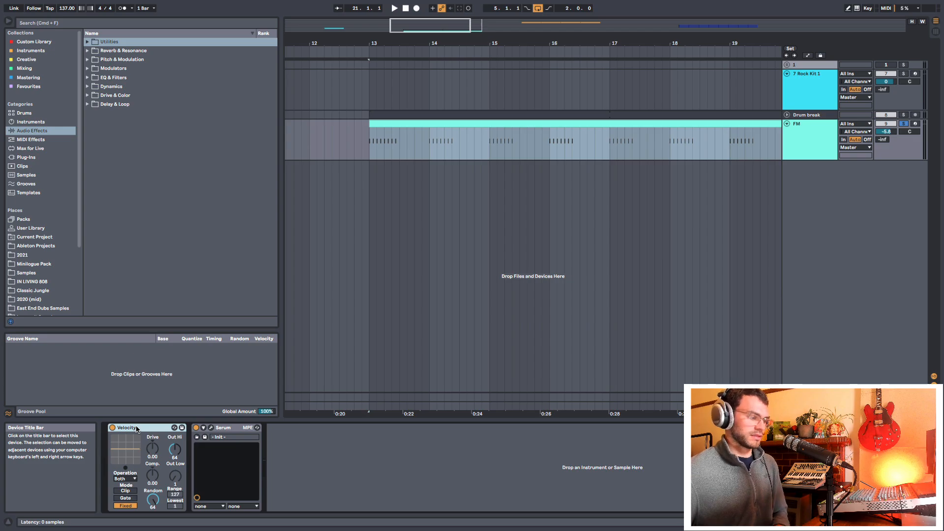
{"action": "key", "text": "BackSpace"}
{"action": "left_click", "coordinate": [30, 148]}
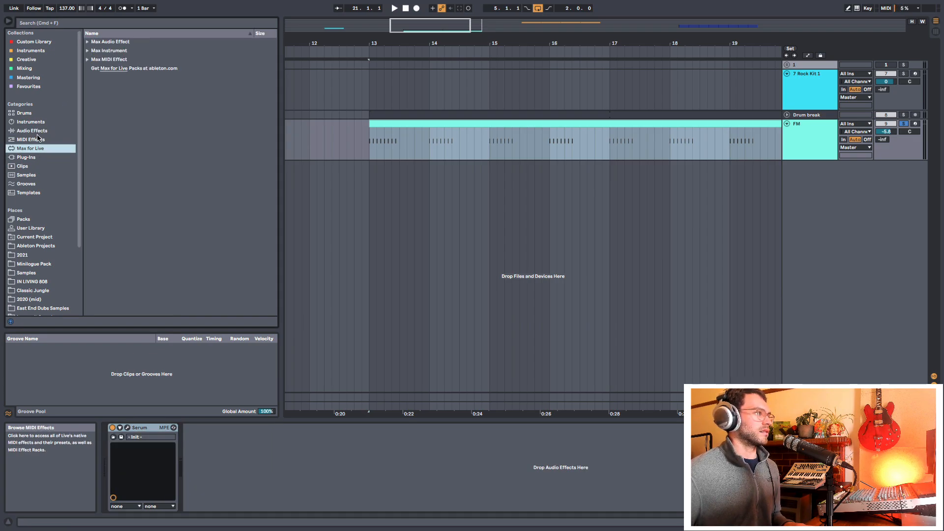
{"action": "left_click", "coordinate": [42, 141]}
{"action": "left_click", "coordinate": [105, 151]}
{"action": "double_click", "coordinate": [104, 150]}
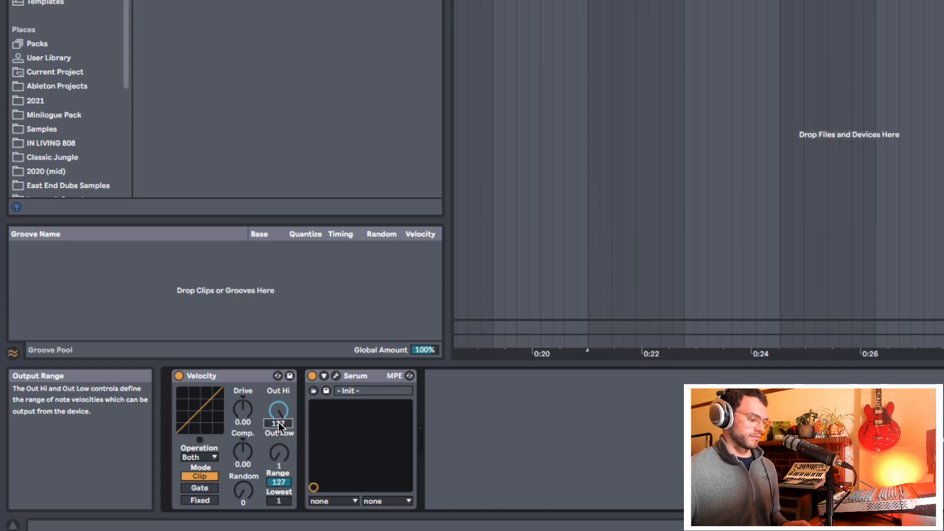
Set the Velocity device's Out Hi, Out Low and Random values to 64 each.
{"action": "type", "text": "64"}
{"action": "key", "text": "Return"}
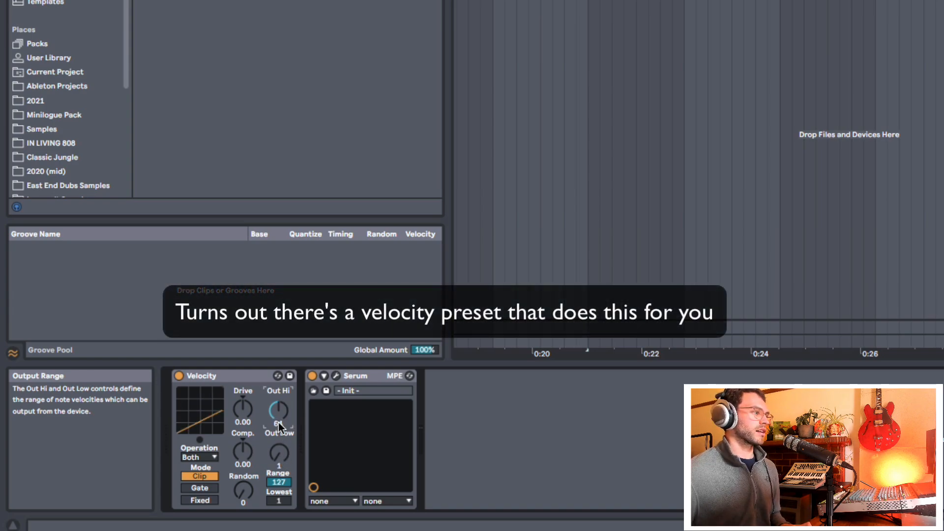
{"action": "left_click", "coordinate": [283, 467]}
{"action": "type", "text": "64"}
{"action": "key", "text": "Return"}
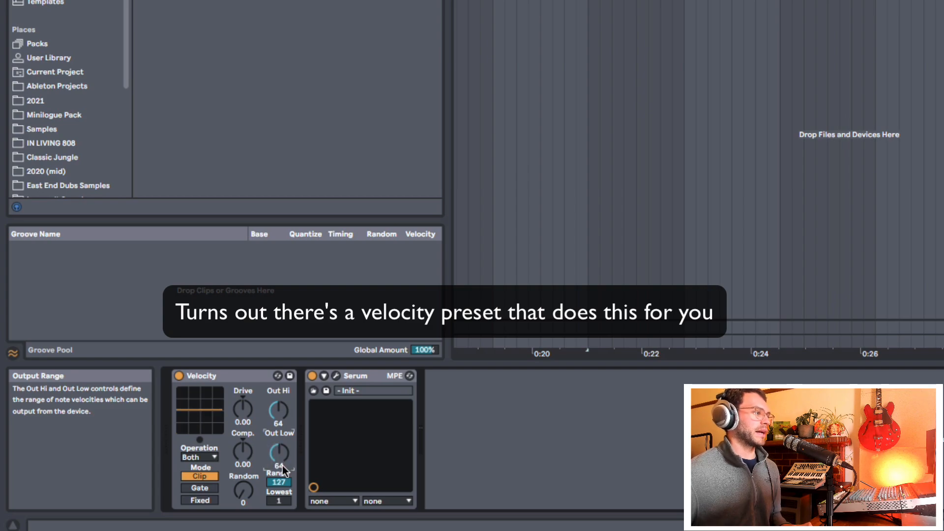
{"action": "left_click_drag", "start_coordinate": [244, 494], "coordinate": [244, 468]}
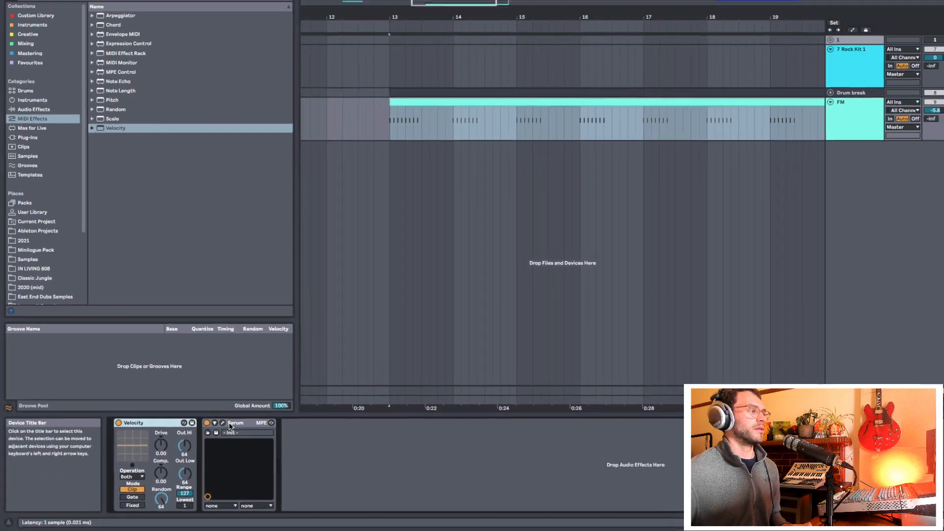
Open the FM track's Serum window and remove all destinations from the velocity modulation source.
{"action": "left_click", "coordinate": [337, 376]}
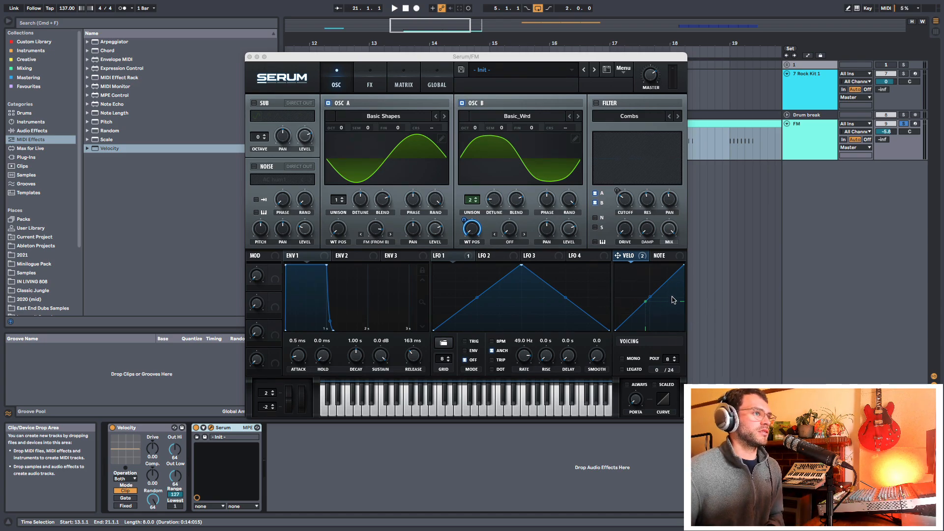
{"action": "right_click", "coordinate": [641, 258]}
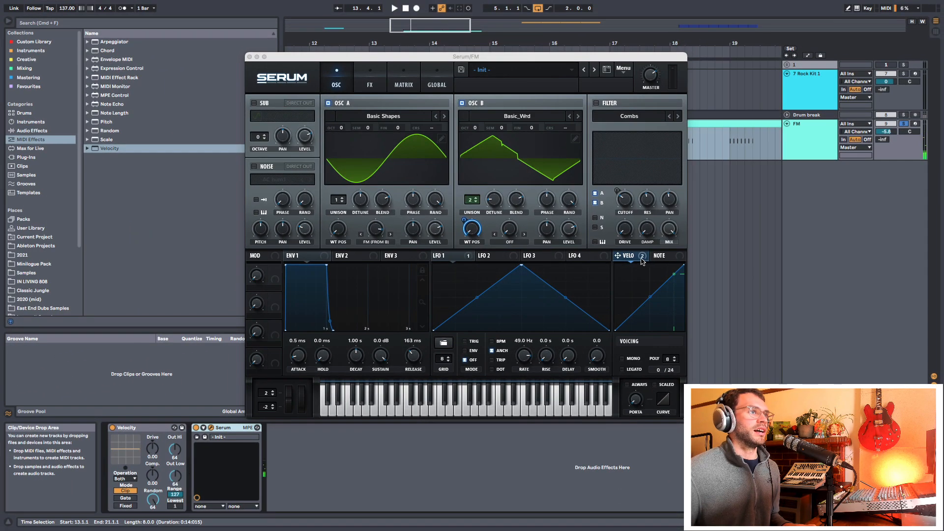
{"action": "right_click", "coordinate": [556, 312]}
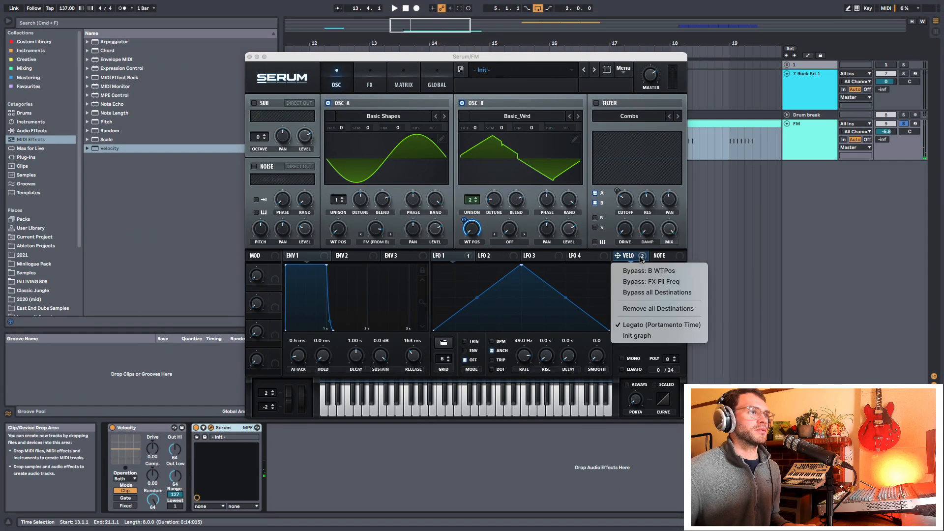
{"action": "left_click", "coordinate": [644, 305]}
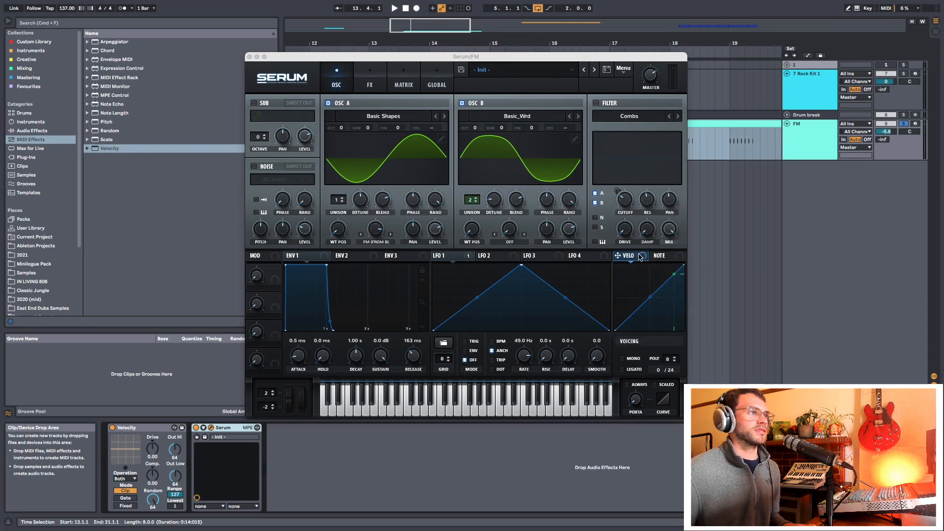
{"action": "left_click", "coordinate": [640, 257]}
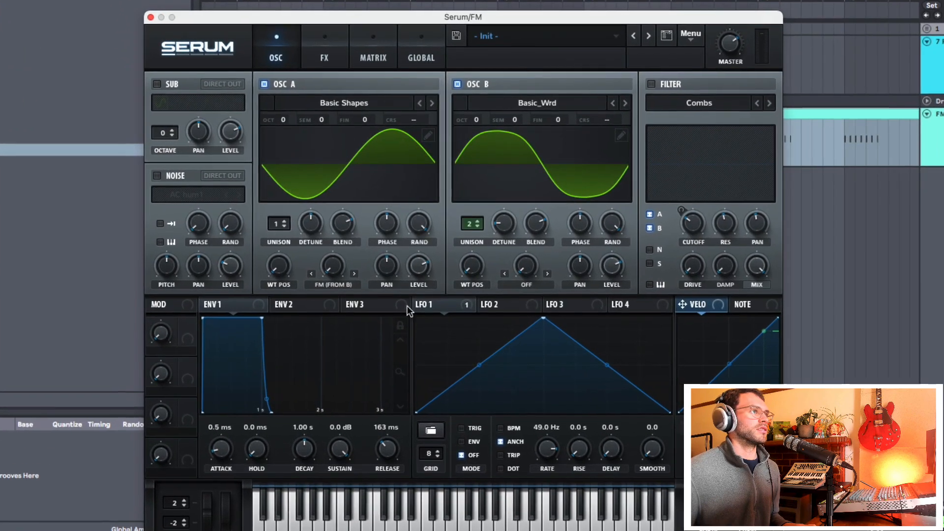
Toggle Serum's oscillator B off and back on to compare the patch with and without it.
{"action": "left_click", "coordinate": [462, 103]}
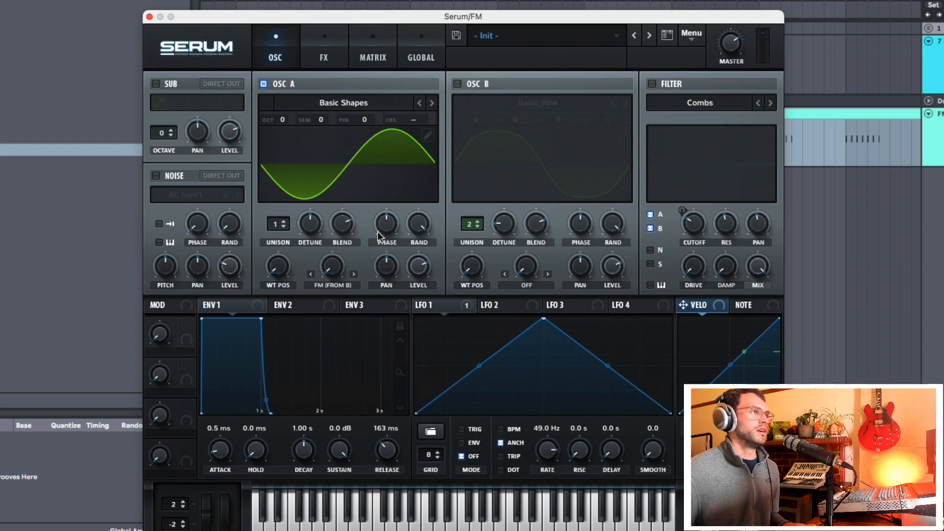
{"action": "left_click", "coordinate": [458, 84]}
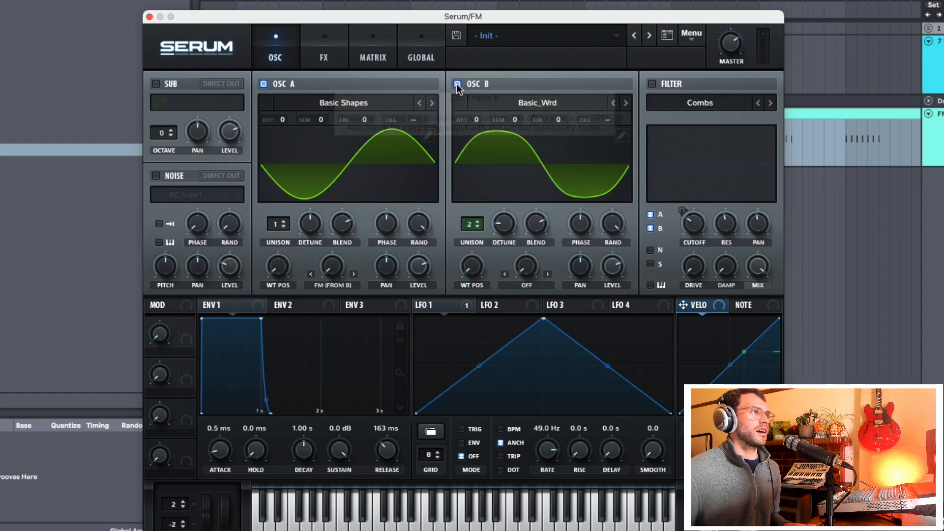
{"action": "left_click", "coordinate": [458, 85]}
{"action": "left_click", "coordinate": [458, 84]}
{"action": "left_click", "coordinate": [484, 88]}
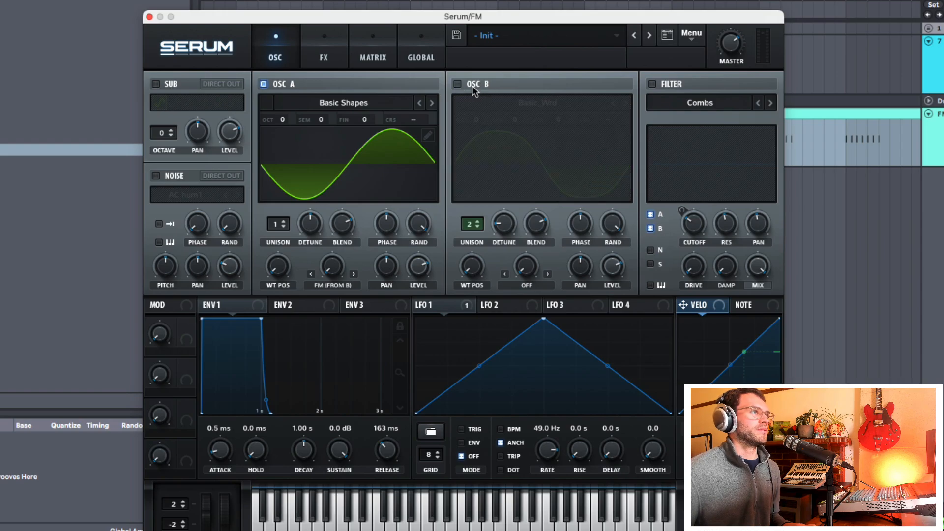
{"action": "left_click", "coordinate": [475, 91]}
Try the Analog wavetable Basic Shapes in oscillator B, restore Basic_Wrd and return its wavetable position to the minimum.
{"action": "left_click", "coordinate": [537, 102]}
{"action": "mouse_move", "coordinate": [590, 121]}
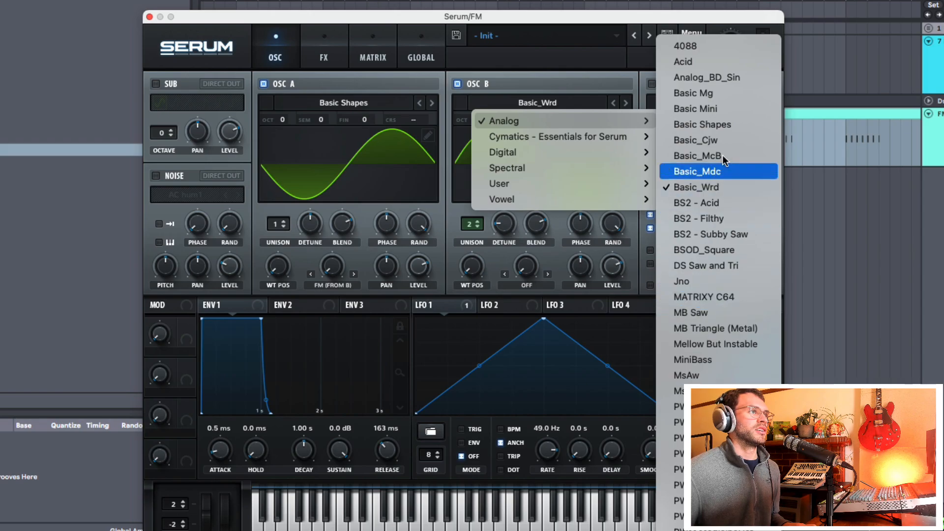
{"action": "left_click", "coordinate": [708, 124]}
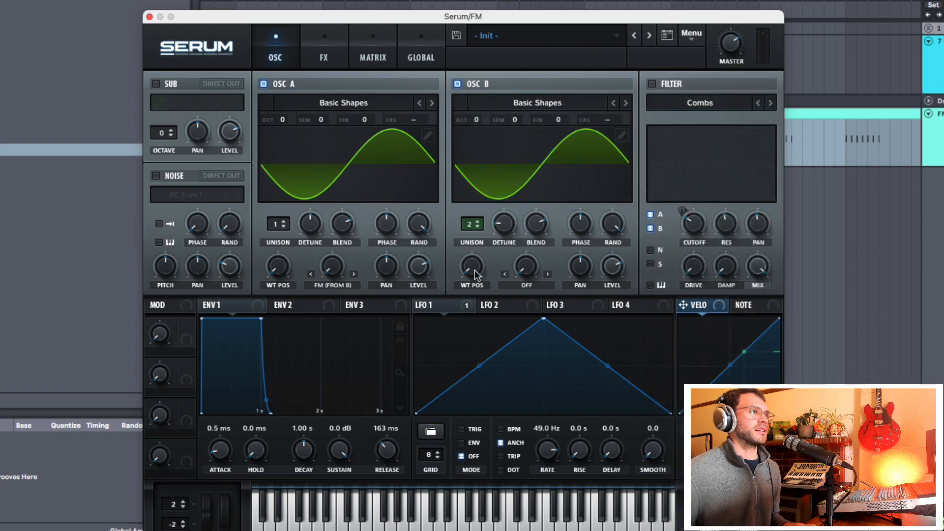
{"action": "left_click_drag", "start_coordinate": [475, 270], "coordinate": [476, 304]}
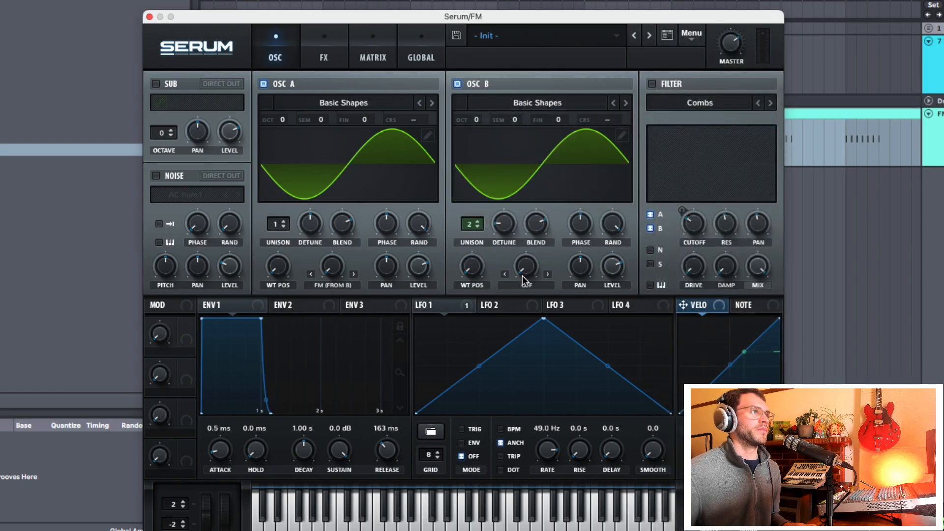
{"action": "left_click", "coordinate": [568, 101]}
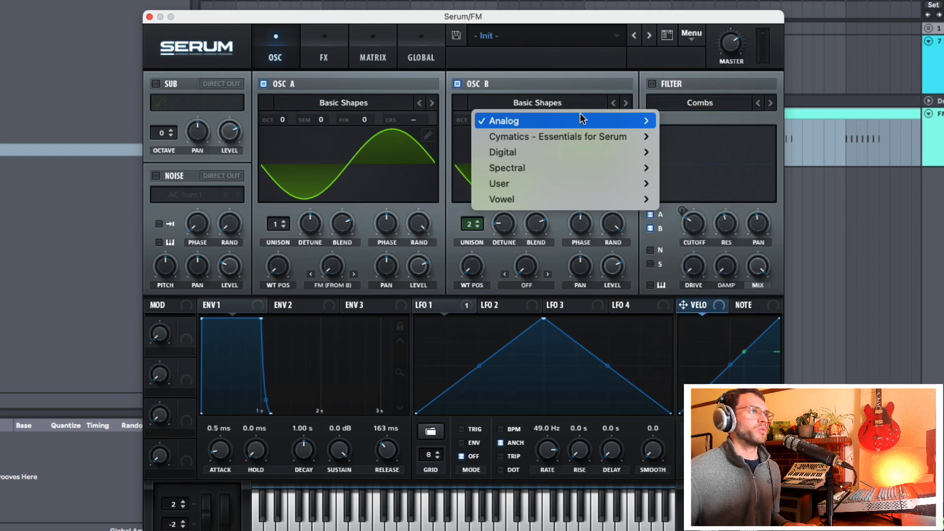
{"action": "mouse_move", "coordinate": [585, 120]}
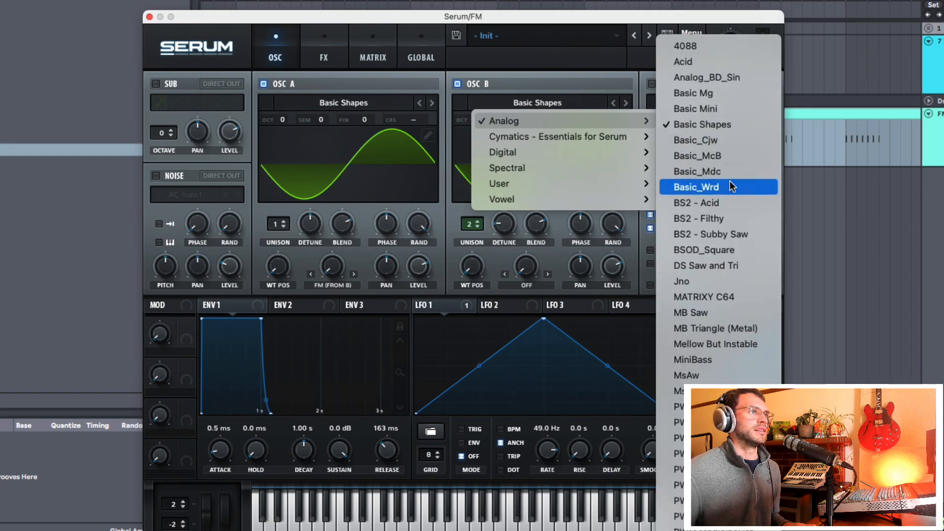
{"action": "left_click", "coordinate": [702, 188]}
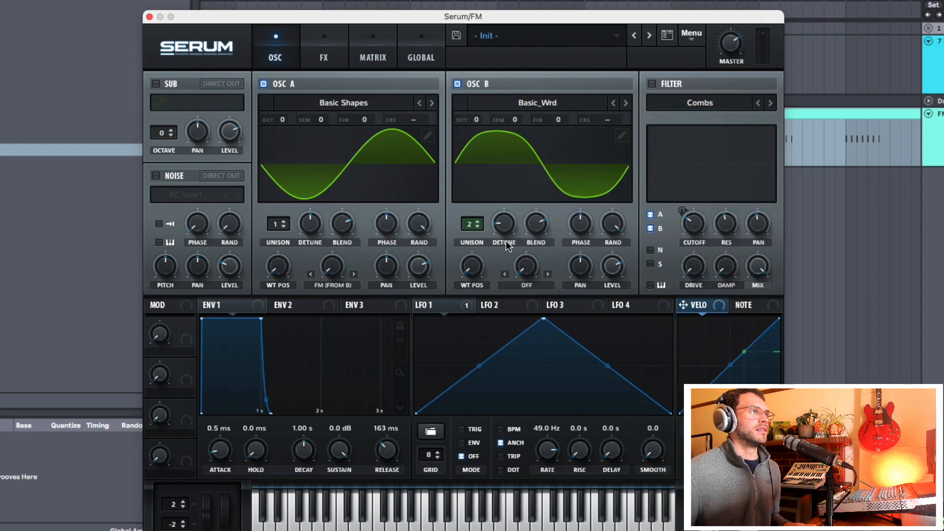
{"action": "left_click_drag", "start_coordinate": [480, 282], "coordinate": [475, 319]}
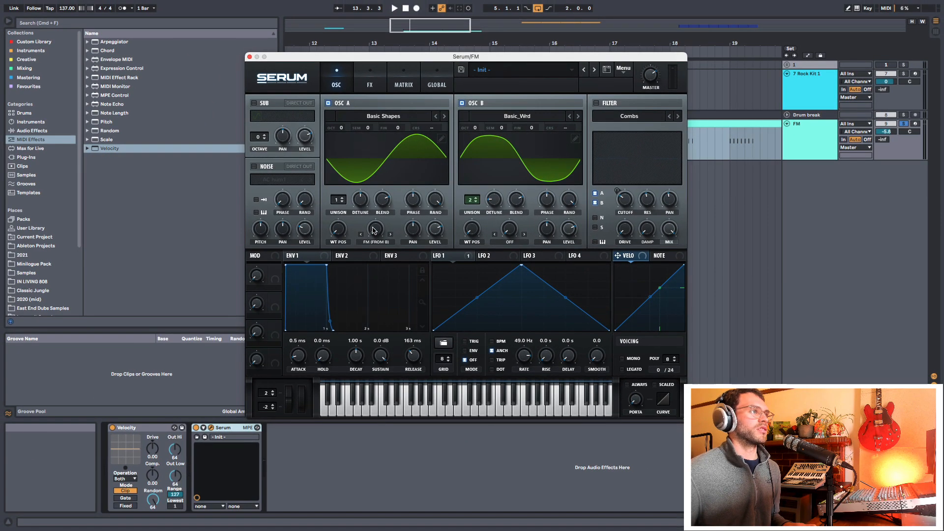
Choose FM (from B) as oscillator A's warp mode and raise its FM amount.
{"action": "left_click", "coordinate": [376, 242]}
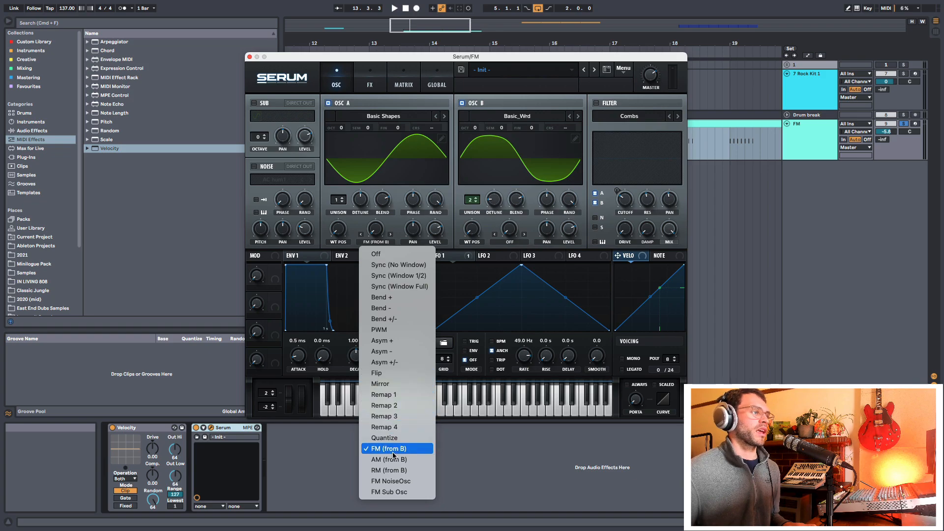
{"action": "left_click", "coordinate": [399, 449]}
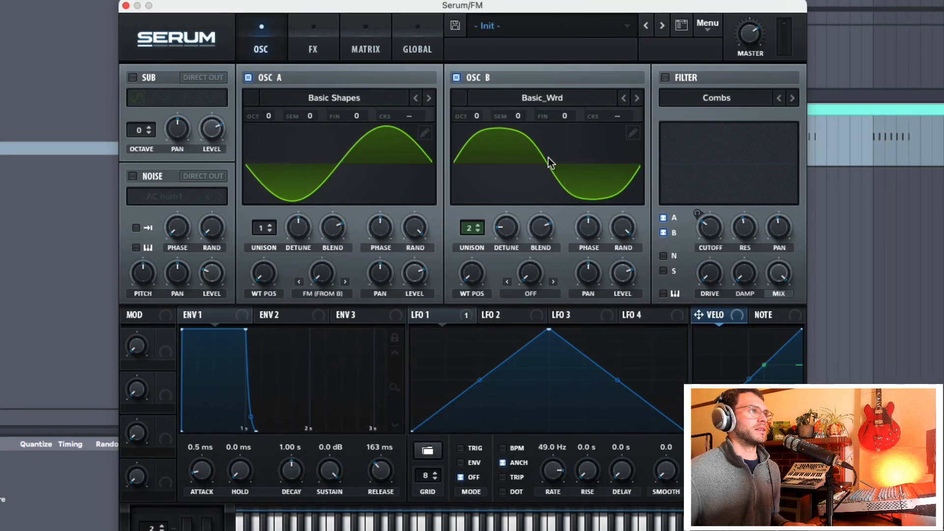
{"action": "left_click", "coordinate": [548, 160]}
{"action": "left_click", "coordinate": [487, 157]}
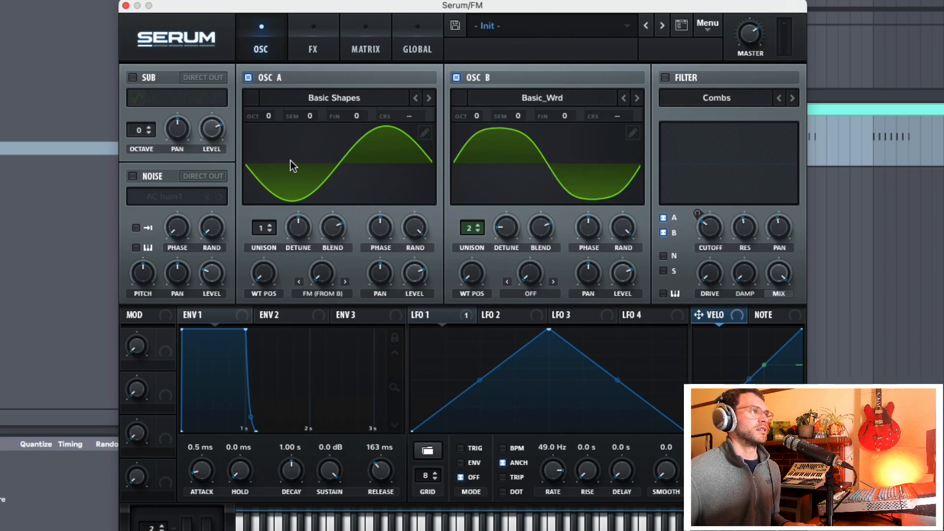
{"action": "left_click", "coordinate": [317, 157]}
{"action": "left_click", "coordinate": [318, 156]}
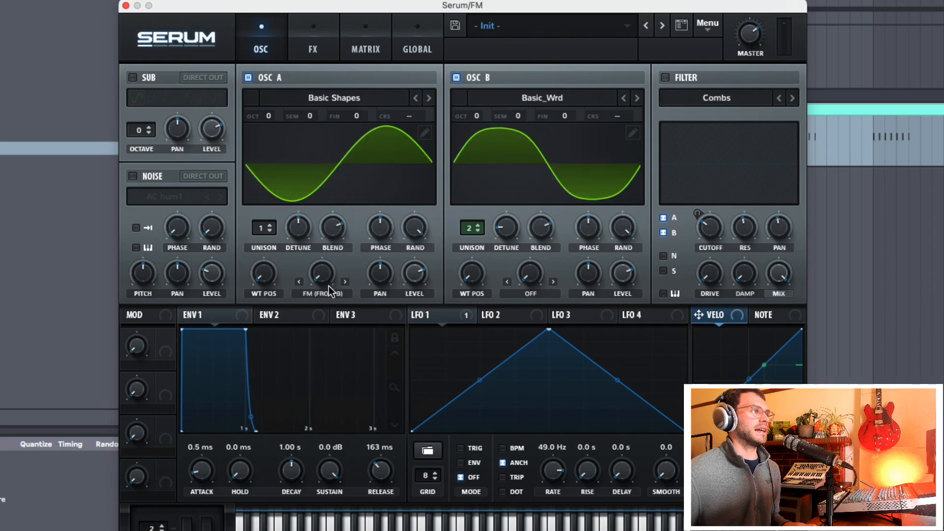
{"action": "left_click_drag", "start_coordinate": [320, 269], "coordinate": [311, 221]}
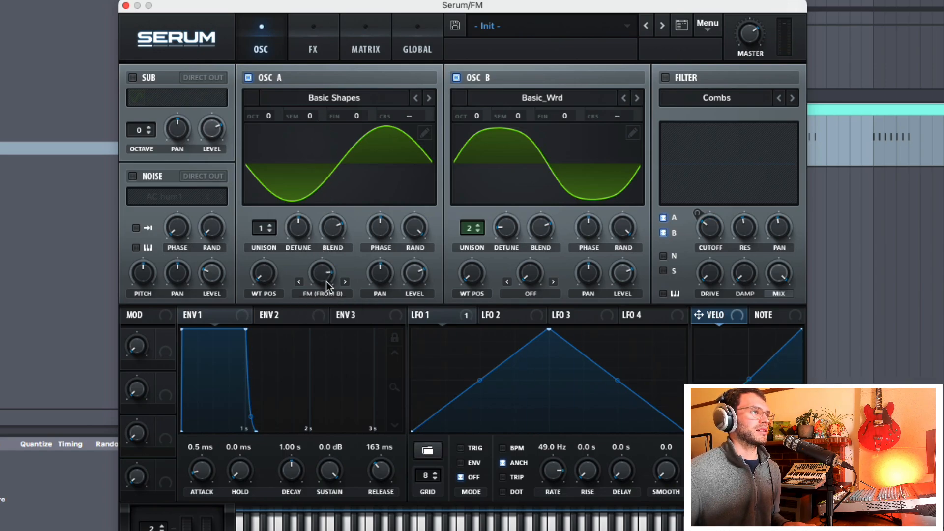
{"action": "left_click_drag", "start_coordinate": [325, 280], "coordinate": [321, 287]}
Map velocity to oscillator B's wavetable position, audition the modulation on the FM clip, and reset the position knob to its minimum.
{"action": "left_click_drag", "start_coordinate": [482, 272], "coordinate": [493, 317]}
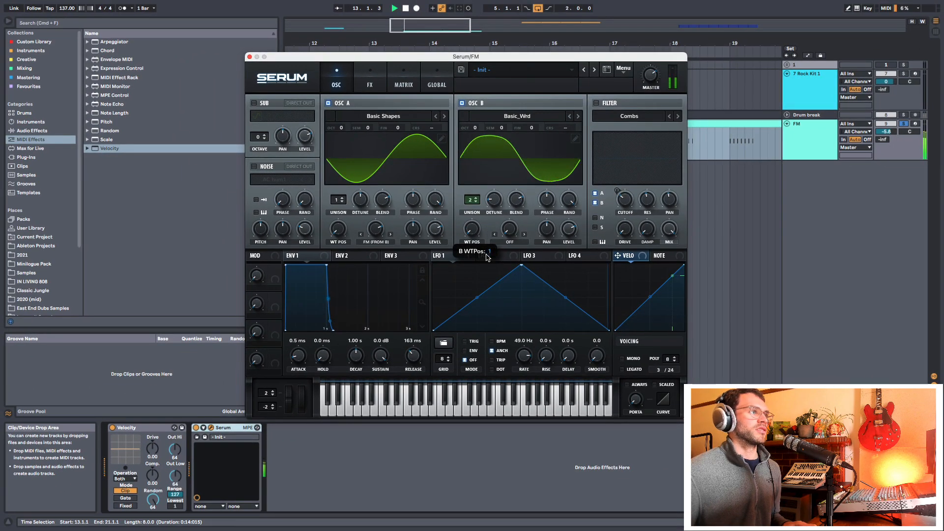
{"action": "key", "text": "space"}
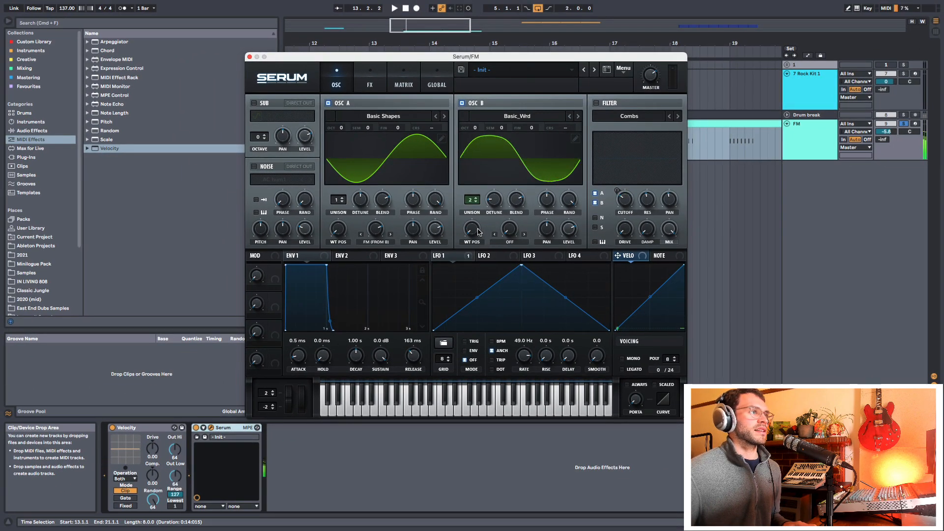
{"action": "left_click_drag", "start_coordinate": [641, 248], "coordinate": [471, 231]}
{"action": "key", "text": "space"}
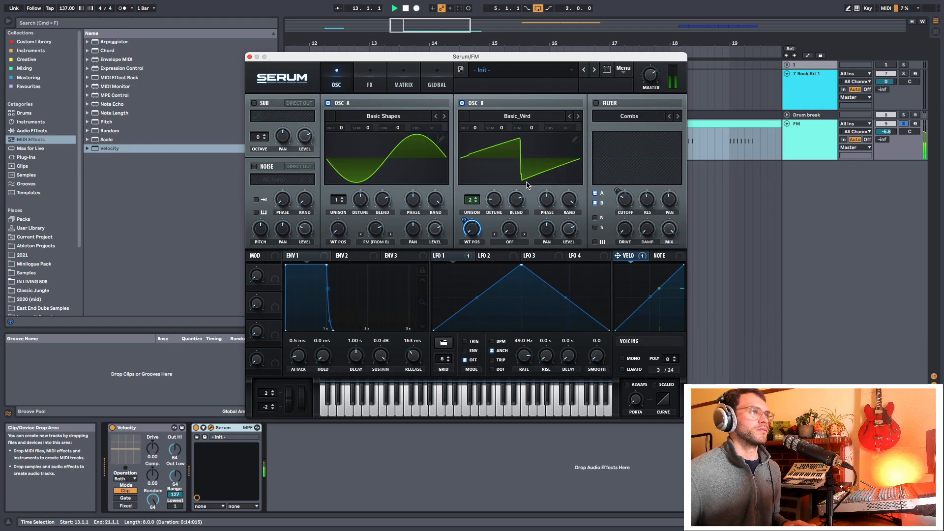
{"action": "key", "text": "space"}
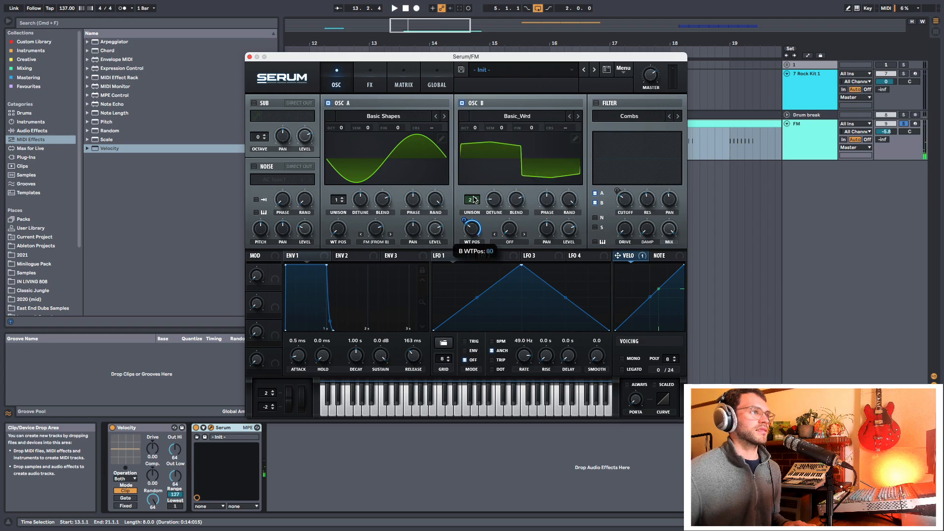
{"action": "double_click", "coordinate": [468, 235]}
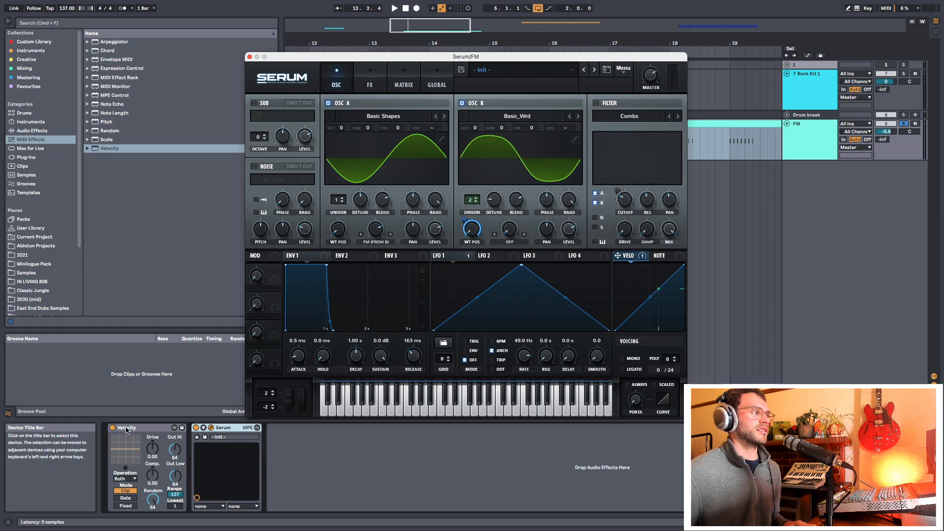
Try switching Serum's filter on, turn it back off, and nudge oscillator A's FM amount.
{"action": "left_click", "coordinate": [211, 429]}
{"action": "left_click", "coordinate": [212, 429]}
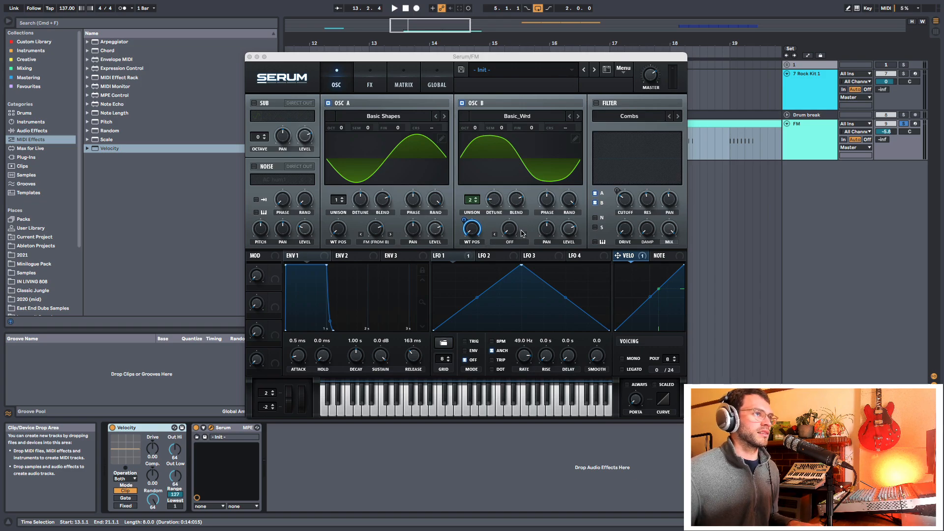
{"action": "left_click", "coordinate": [596, 103]}
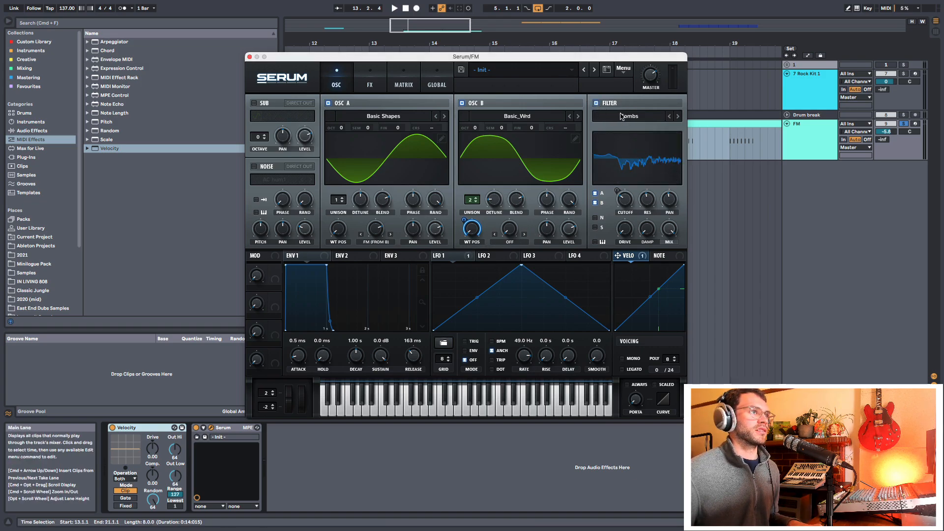
{"action": "left_click", "coordinate": [597, 103]}
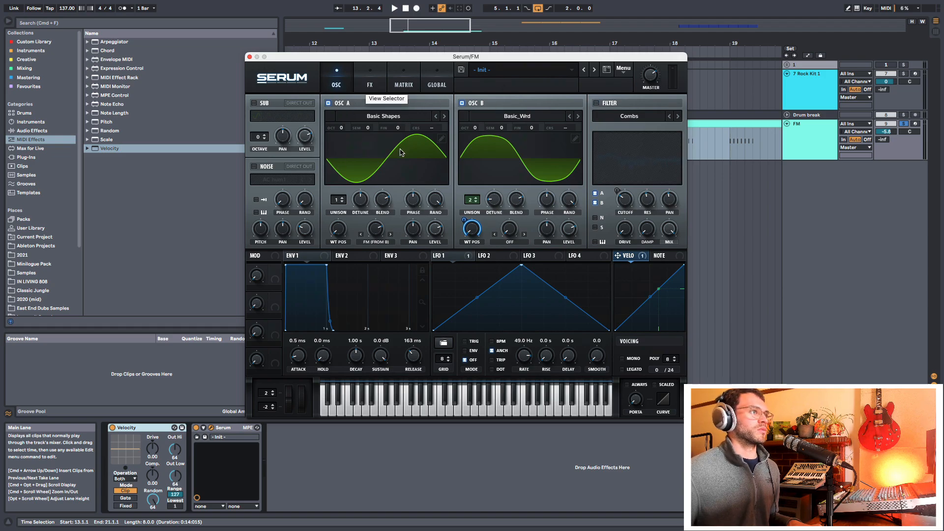
{"action": "mouse_move", "coordinate": [375, 223]}
{"action": "left_mouse_down"}
{"action": "mouse_move", "coordinate": [381, 241]}
{"action": "mouse_move", "coordinate": [379, 228]}
{"action": "left_mouse_up"}
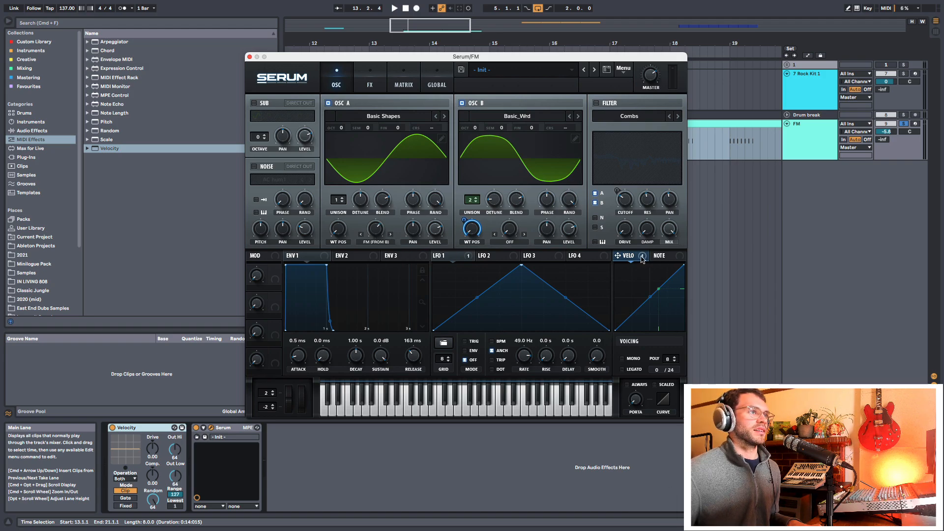
Map velocity to oscillator A's FM (from B) amount and set the warp to about 53%.
{"action": "left_click_drag", "start_coordinate": [642, 260], "coordinate": [375, 229]}
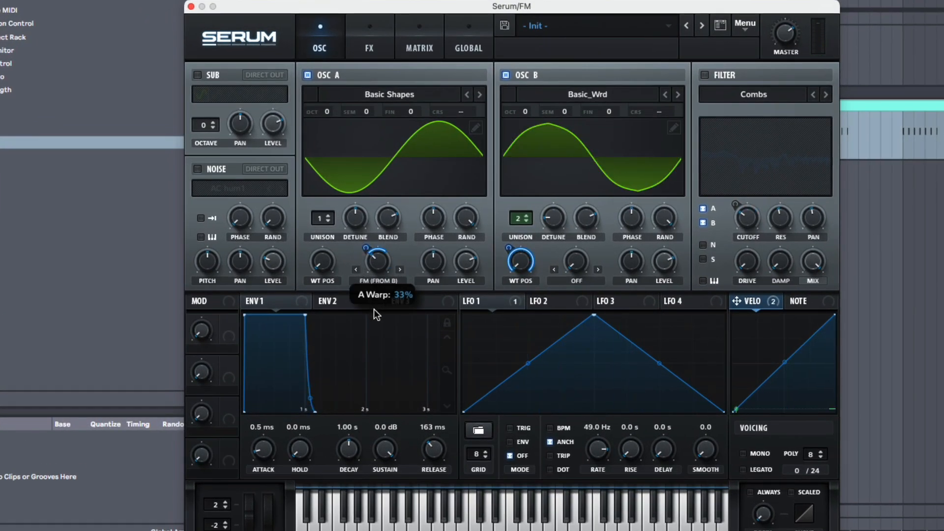
{"action": "mouse_move", "coordinate": [367, 249]}
{"action": "left_mouse_down"}
{"action": "mouse_move", "coordinate": [363, 226]}
{"action": "mouse_move", "coordinate": [383, 376]}
{"action": "mouse_move", "coordinate": [370, 263]}
{"action": "left_mouse_up"}
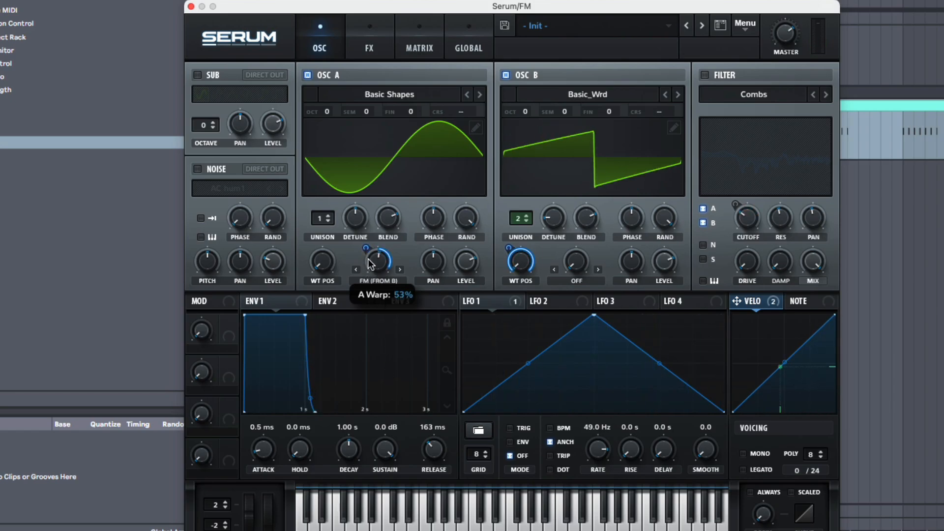
Keep only the High 24 filter in Serum's effects rack, raise its resonance and adjust its cutoff.
{"action": "left_click", "coordinate": [369, 48]}
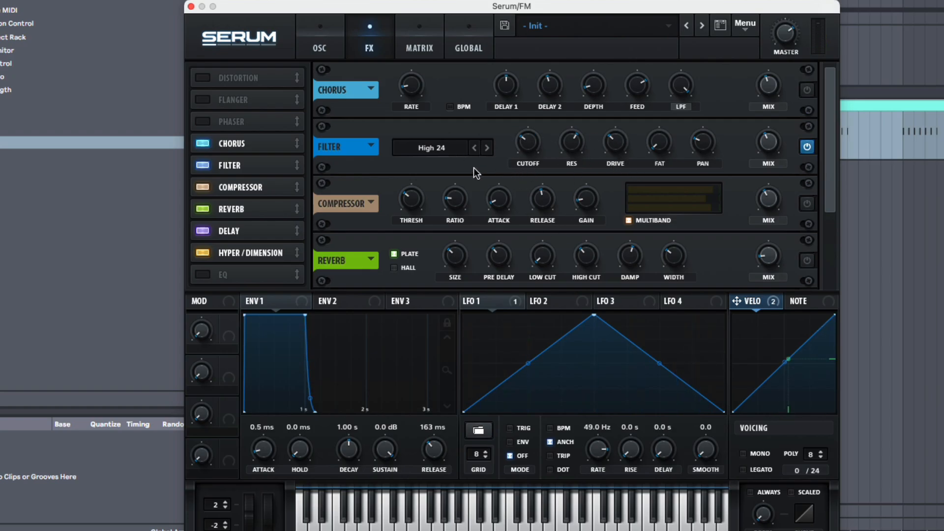
{"action": "left_click", "coordinate": [201, 143]}
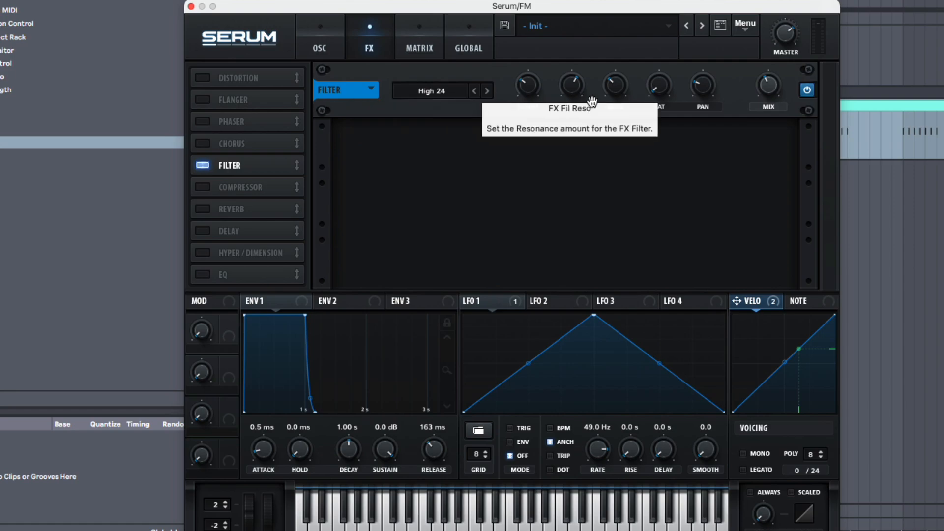
{"action": "left_click_drag", "start_coordinate": [572, 86], "coordinate": [527, 44]}
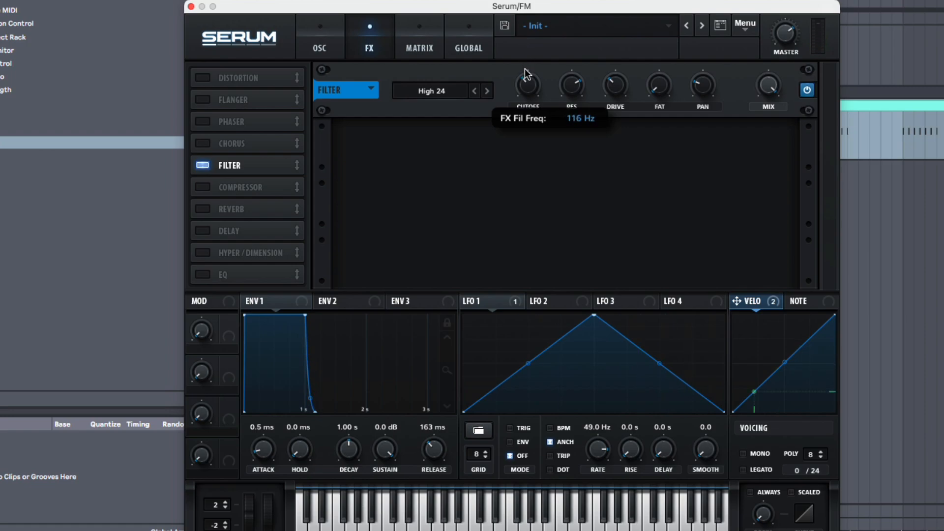
{"action": "left_click_drag", "start_coordinate": [528, 94], "coordinate": [525, 58]}
{"action": "left_click_drag", "start_coordinate": [521, 25], "coordinate": [515, 49]}
Lower the effects filter's wet mix and map velocity to its cutoff.
{"action": "left_click_drag", "start_coordinate": [771, 87], "coordinate": [781, 150]}
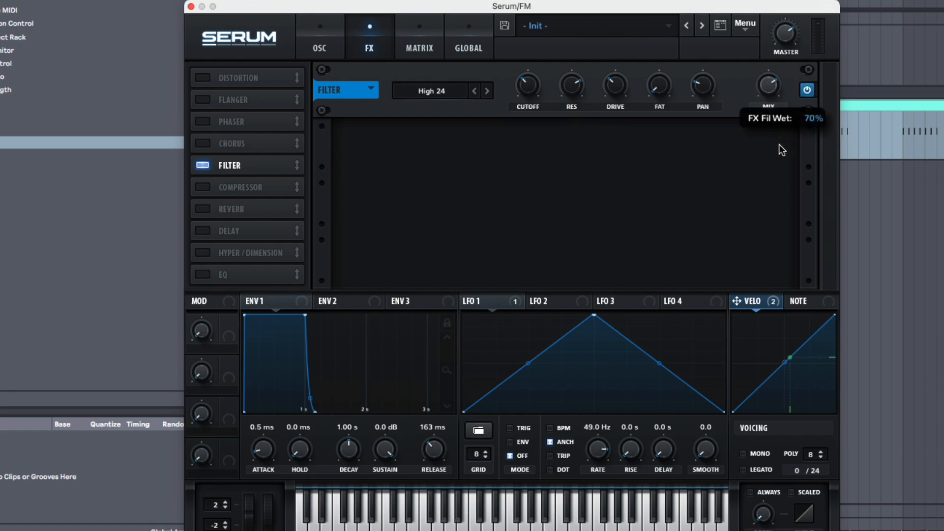
{"action": "left_click_drag", "start_coordinate": [798, 205], "coordinate": [789, 162]}
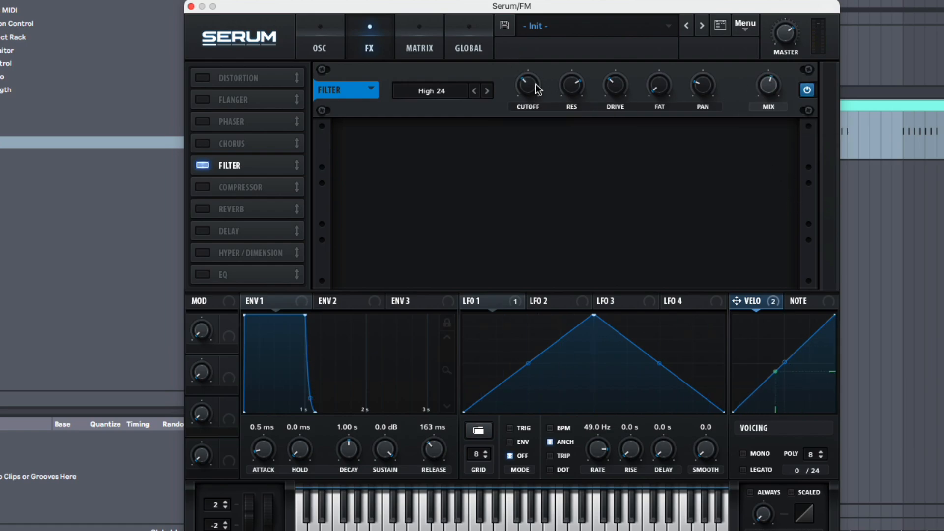
{"action": "left_click_drag", "start_coordinate": [764, 307], "coordinate": [541, 102]}
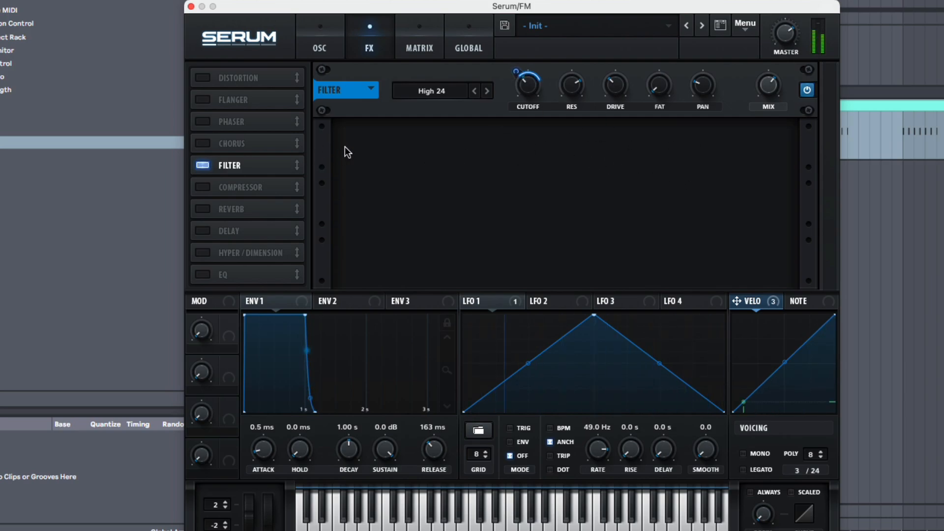
Add Chorus, Compressor, Delay and Hyper/Dimension to the effects rack alongside the filter, leaving Reverb out.
{"action": "left_click", "coordinate": [202, 144]}
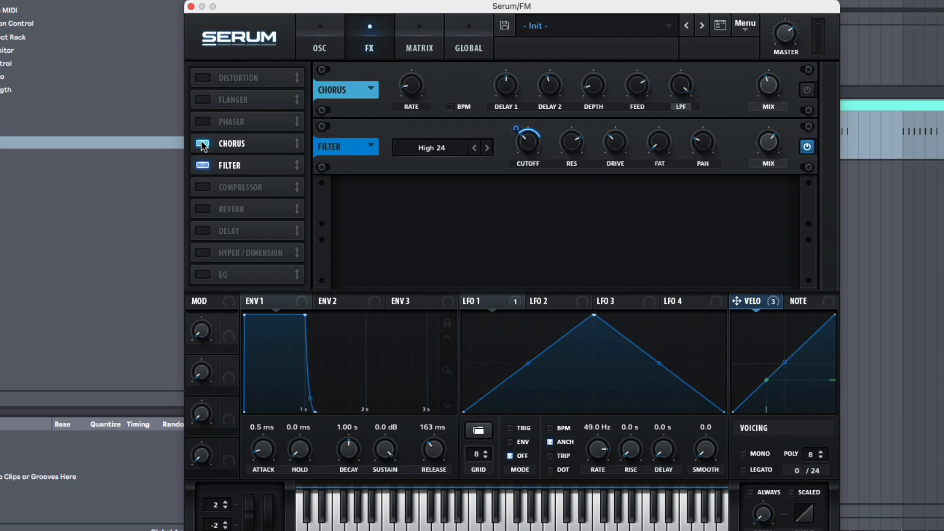
{"action": "left_click", "coordinate": [202, 187]}
{"action": "left_click", "coordinate": [201, 209]}
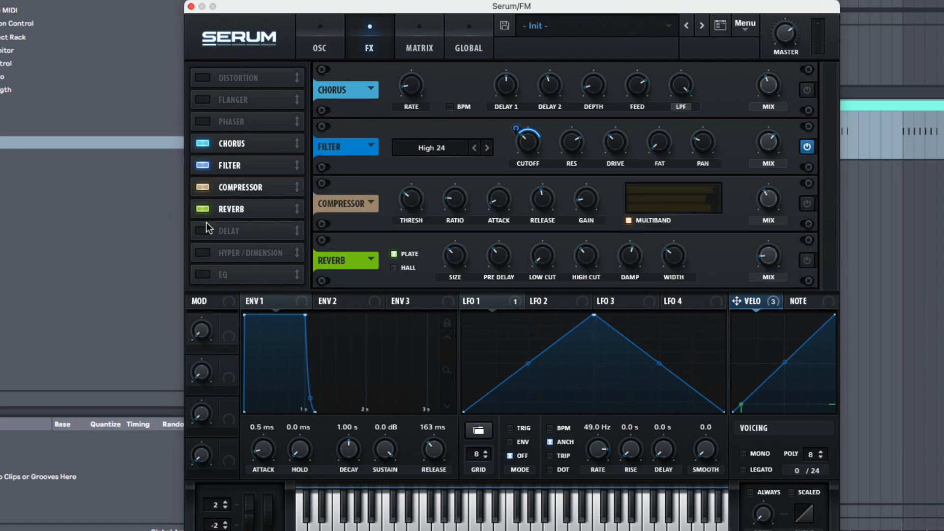
{"action": "left_click", "coordinate": [202, 252]}
{"action": "left_click", "coordinate": [202, 210]}
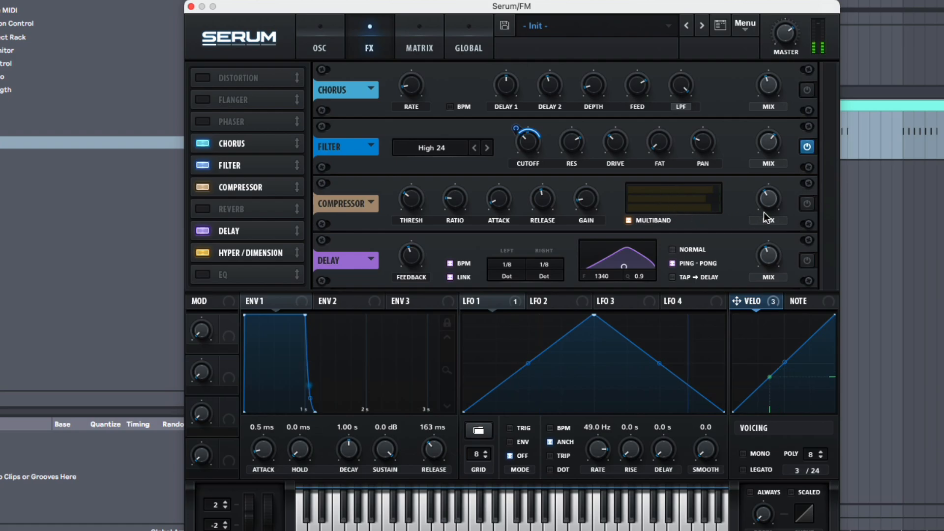
Switch on processing for the Compressor, Chorus, Delay, Hyper and Dimension effects.
{"action": "left_click", "coordinate": [807, 204]}
{"action": "left_click", "coordinate": [807, 89]}
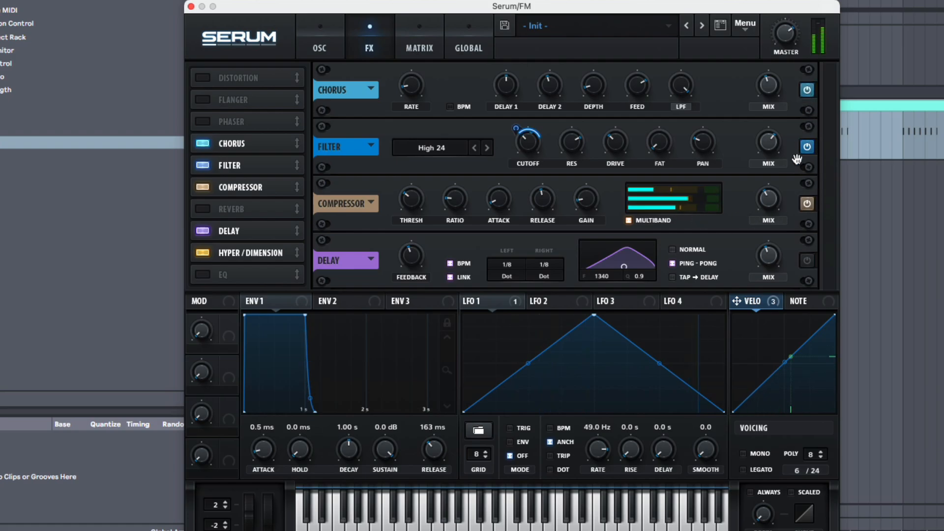
{"action": "left_click", "coordinate": [801, 261]}
{"action": "scroll", "coordinate": [831, 236], "scroll_direction": "down", "scroll_amount": 2}
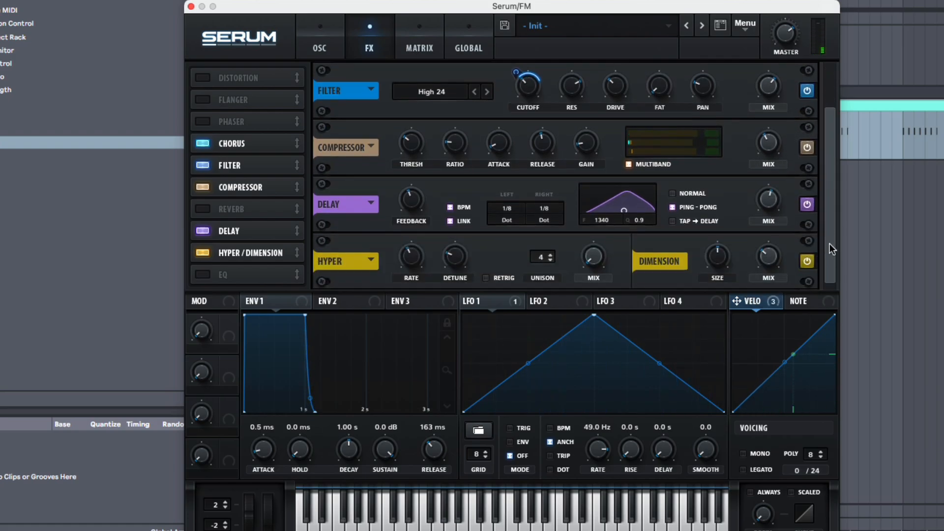
{"action": "scroll", "coordinate": [830, 243], "scroll_direction": "up", "scroll_amount": 2}
Enable the Combs filter beside Serum's oscillators and close the plugin window.
{"action": "left_click", "coordinate": [343, 48]}
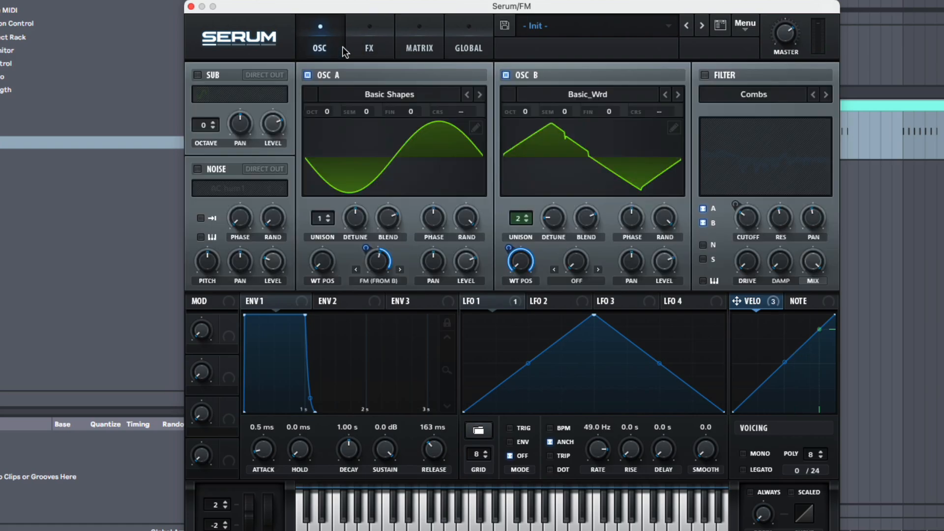
{"action": "left_click", "coordinate": [708, 75]}
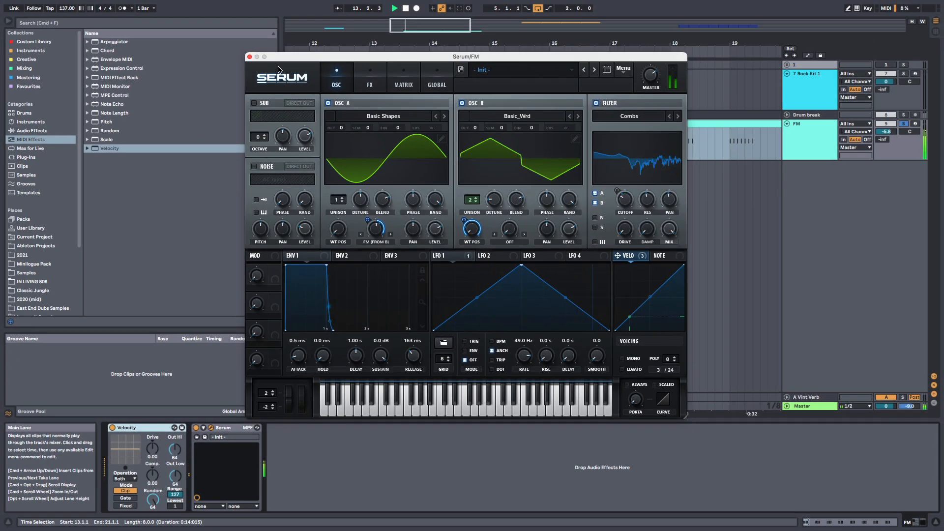
{"action": "left_click", "coordinate": [249, 56]}
Solo the Drum break track alongside FM, show its devices, audition both tracks together and stop playback.
{"action": "left_click", "coordinate": [904, 115]}
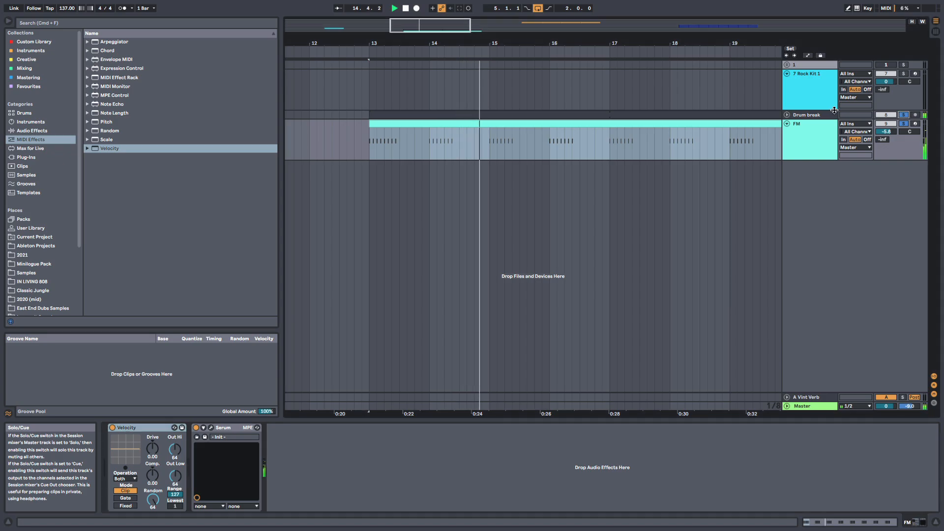
{"action": "left_click", "coordinate": [814, 114]}
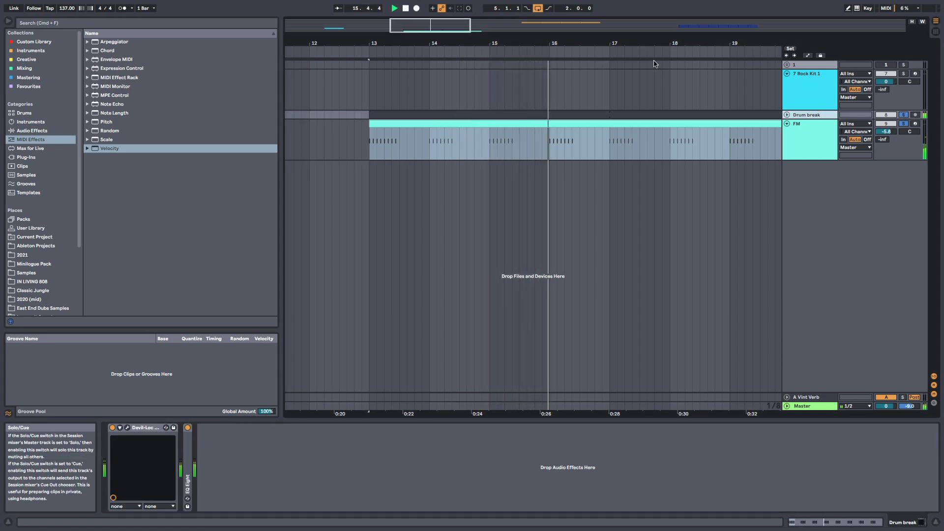
{"action": "left_click_drag", "start_coordinate": [546, 43], "coordinate": [541, 30]}
{"action": "key", "text": "space"}
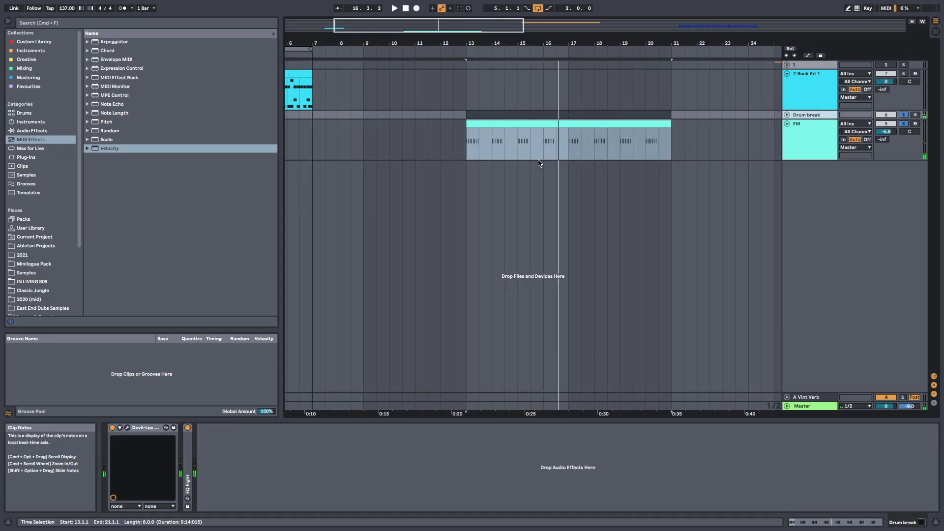
Select the FM track and examine its Velocity and Serum devices.
{"action": "left_click", "coordinate": [788, 137]}
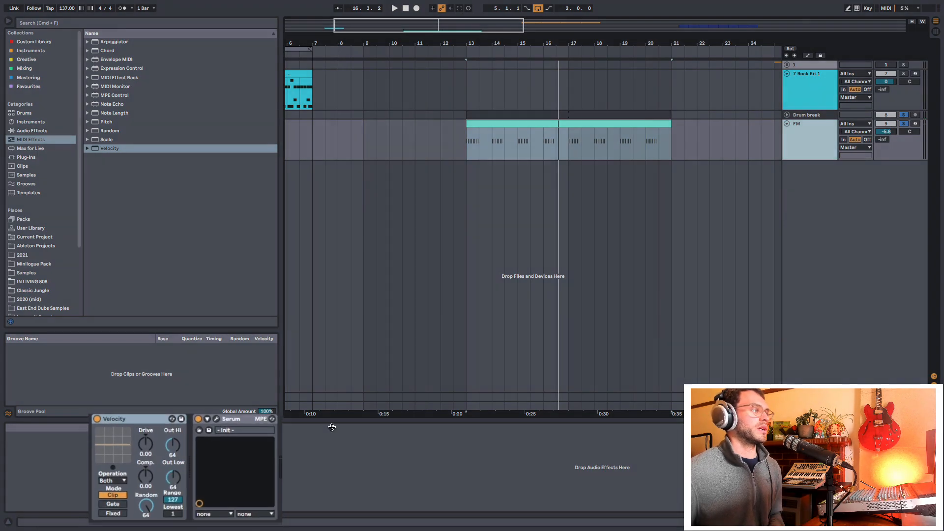
{"action": "left_click", "coordinate": [126, 404]}
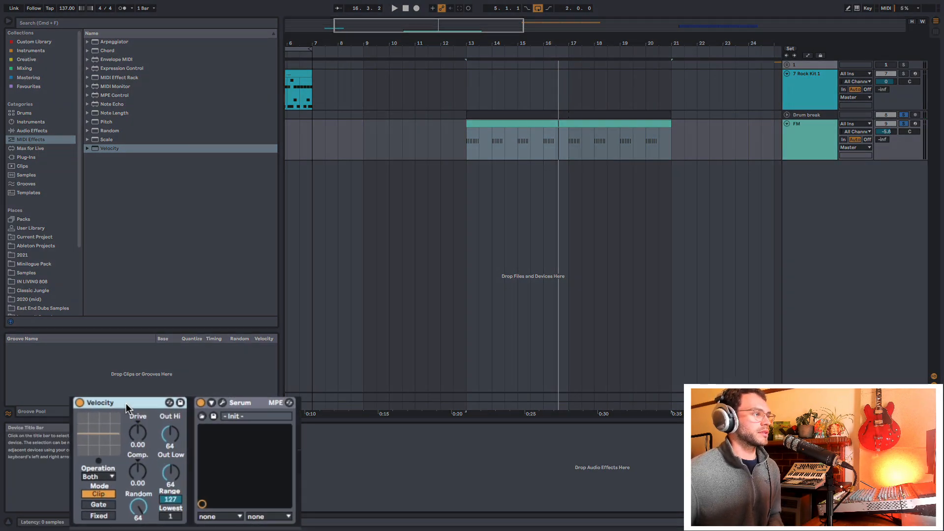
{"action": "left_click", "coordinate": [224, 403]}
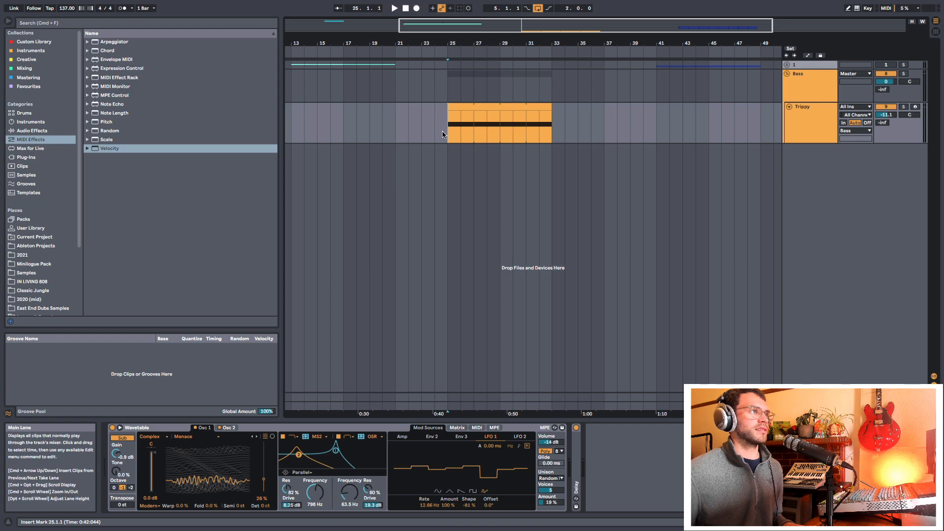
Audition the Trippy clip and raise the Trippy track's volume to -5.5 dB.
{"action": "key", "text": "space"}
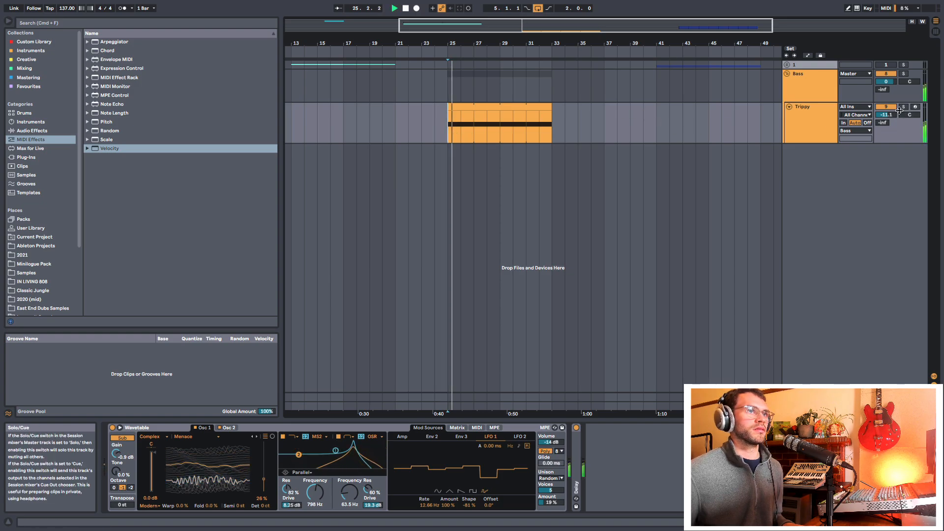
{"action": "left_click_drag", "start_coordinate": [886, 115], "coordinate": [886, 96]}
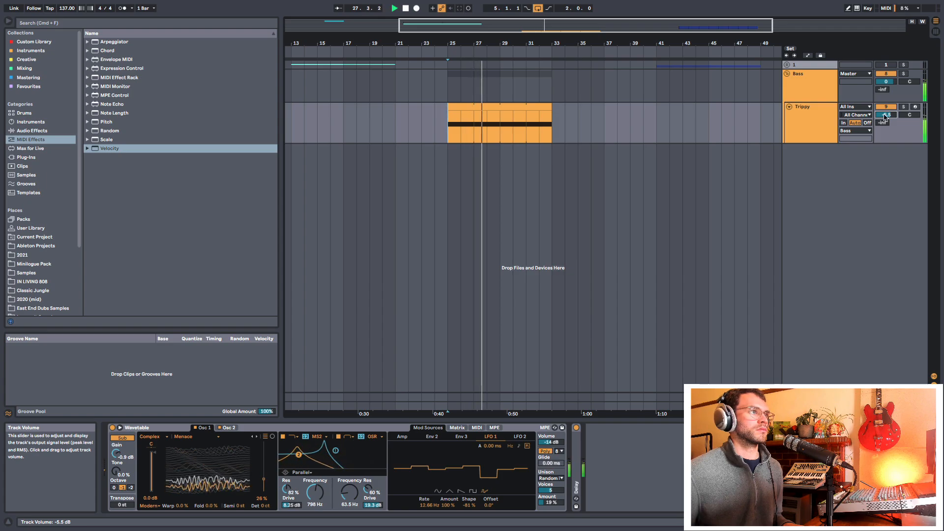
{"action": "left_click_drag", "start_coordinate": [510, 42], "coordinate": [509, 46]}
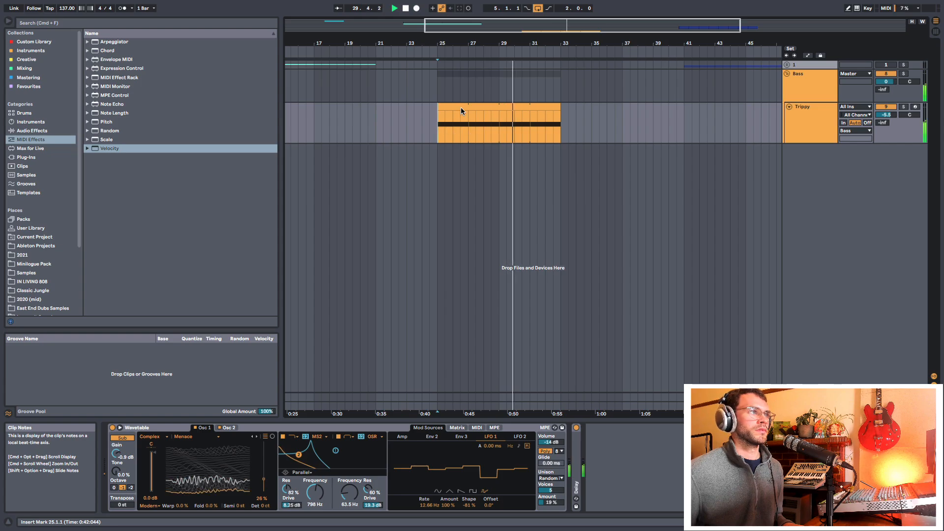
{"action": "key", "text": "space"}
Replay the Trippy clip from bar 25, select its full length and open it in the note editor.
{"action": "left_click_drag", "start_coordinate": [492, 44], "coordinate": [490, 49]}
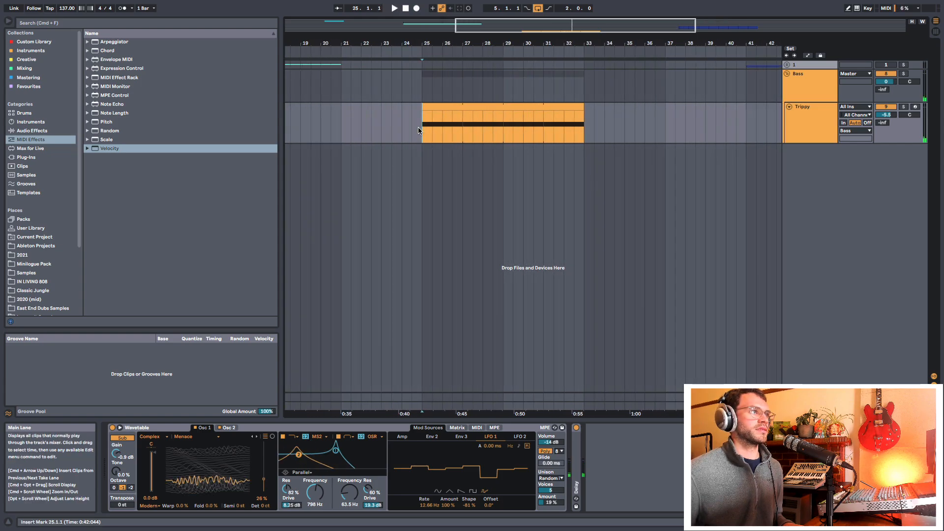
{"action": "key", "text": "space"}
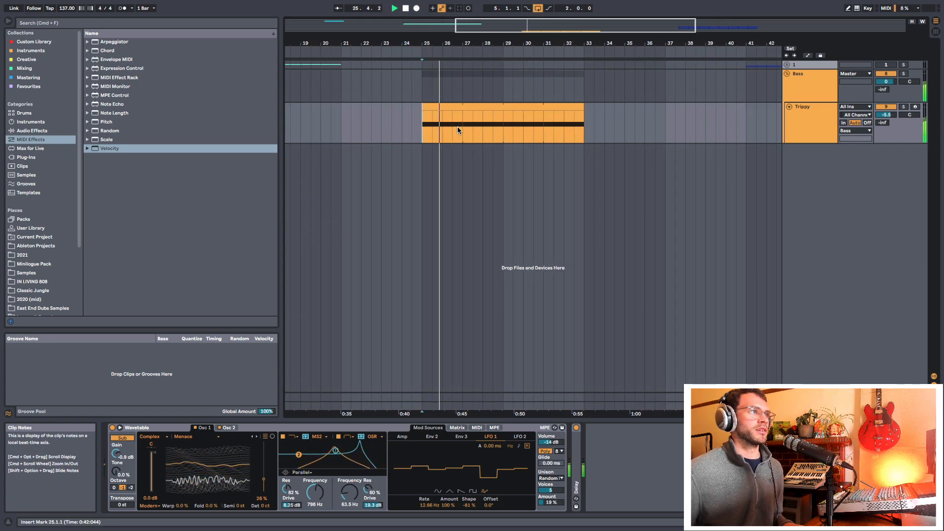
{"action": "key", "text": "space"}
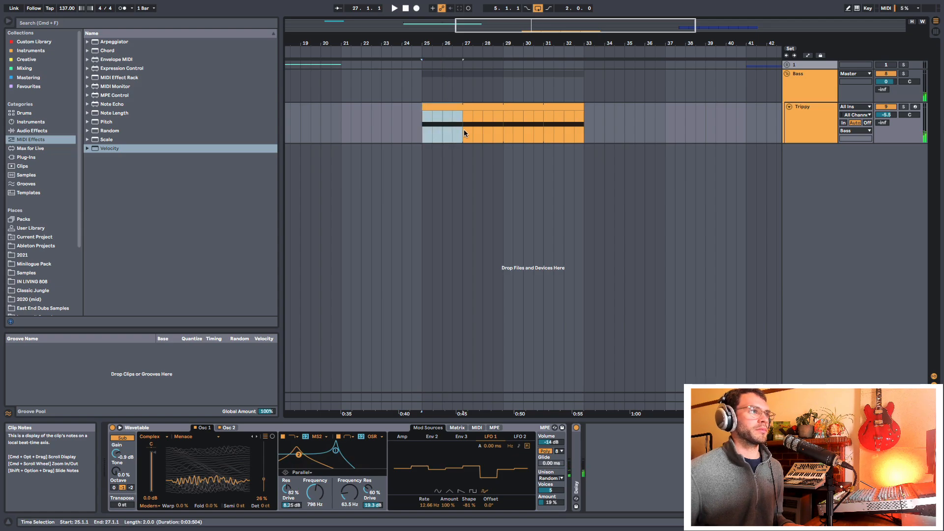
{"action": "left_click_drag", "start_coordinate": [464, 132], "coordinate": [577, 128]}
{"action": "double_click", "coordinate": [556, 106]}
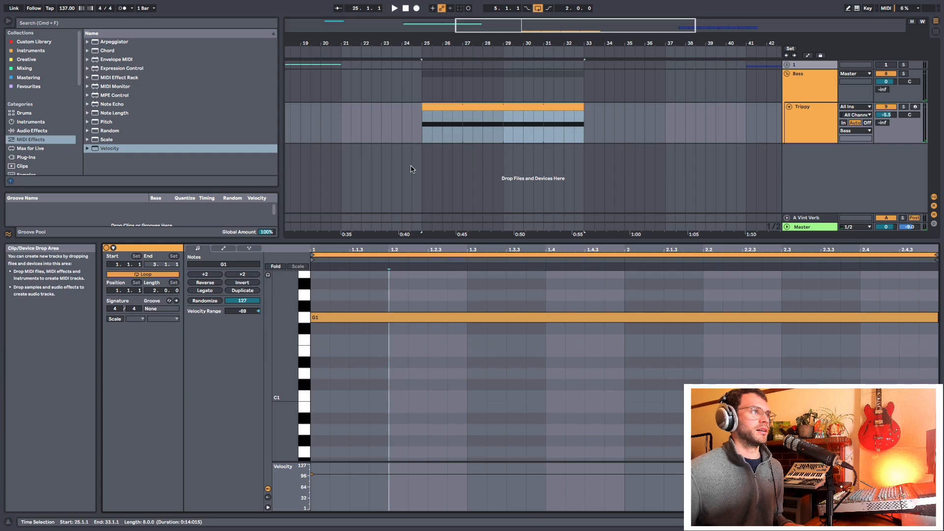
Return to the Wavetable device and repeatedly audition the opening of the Trippy clip from bar 25.
{"action": "left_click", "coordinate": [424, 132]}
{"action": "key", "text": "shift+Tab"}
{"action": "key", "text": "space"}
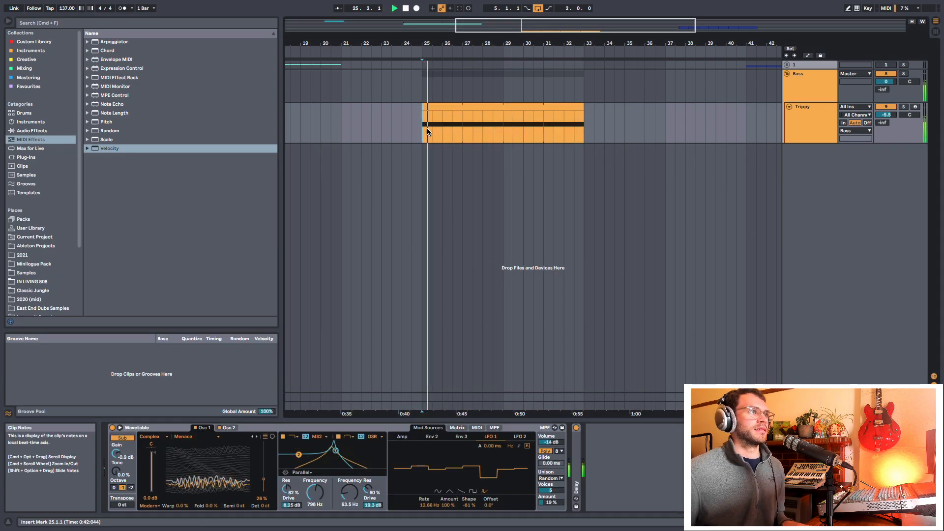
{"action": "key", "text": "space"}
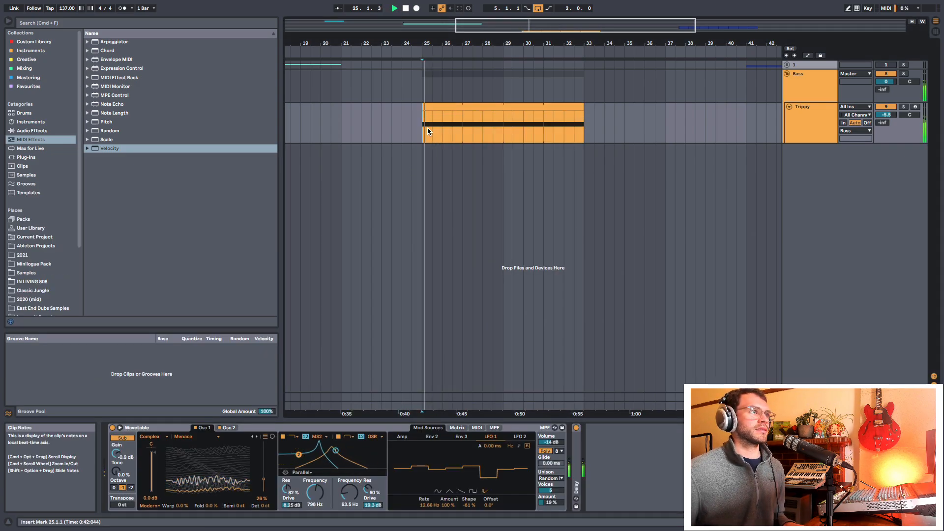
{"action": "key", "text": "space"}
{"action": "key", "text": "space"}
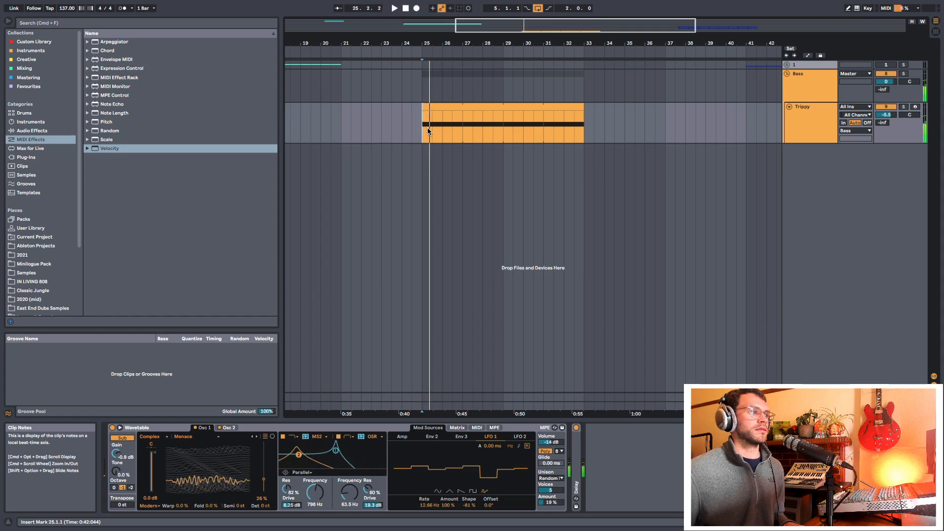
{"action": "key", "text": "space"}
{"action": "key", "text": "space"}
{"action": "key", "text": "space"}
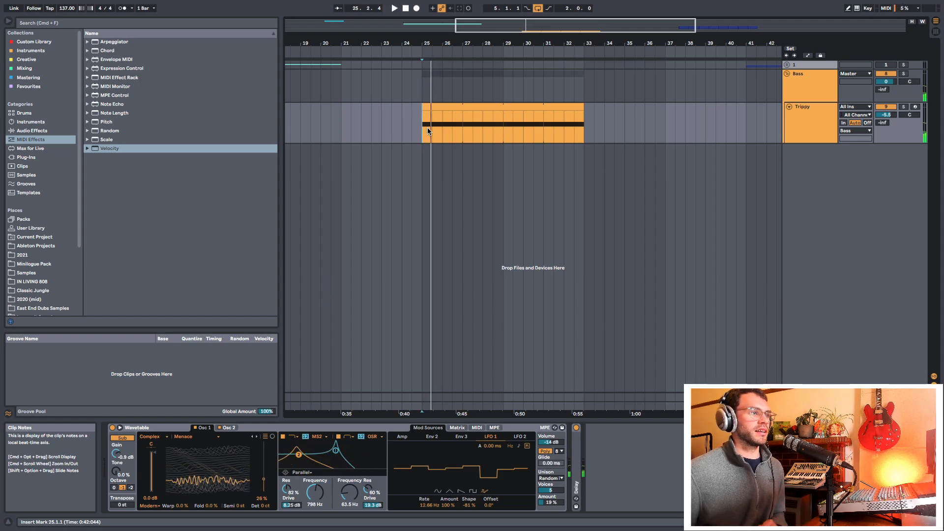
Show Wavetable's MPE modulation assignments and audition the Trippy clip while examining its velocity targets.
{"action": "left_click", "coordinate": [494, 428]}
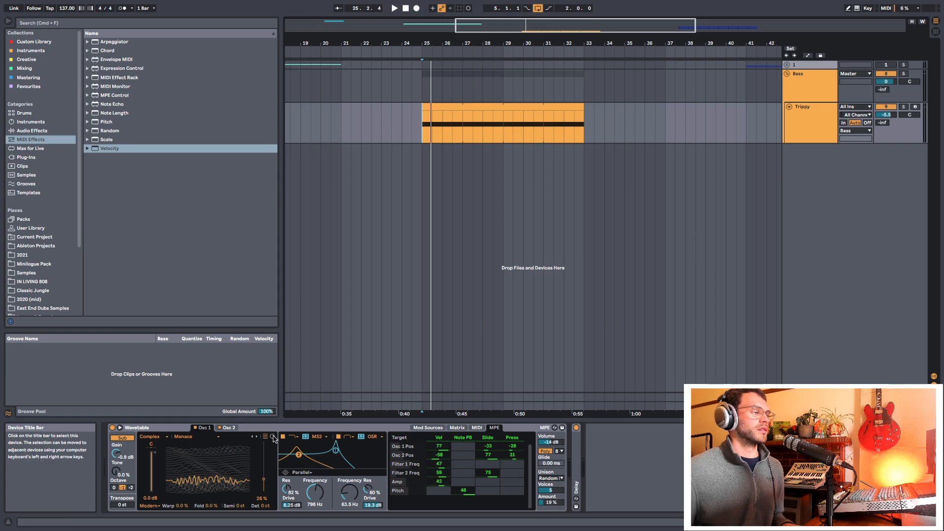
{"action": "key", "text": "space"}
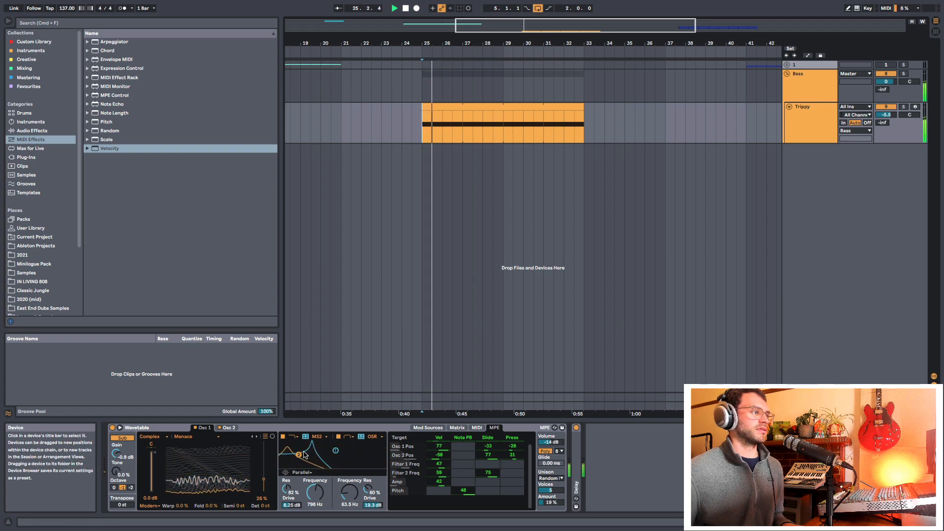
{"action": "key", "text": "space"}
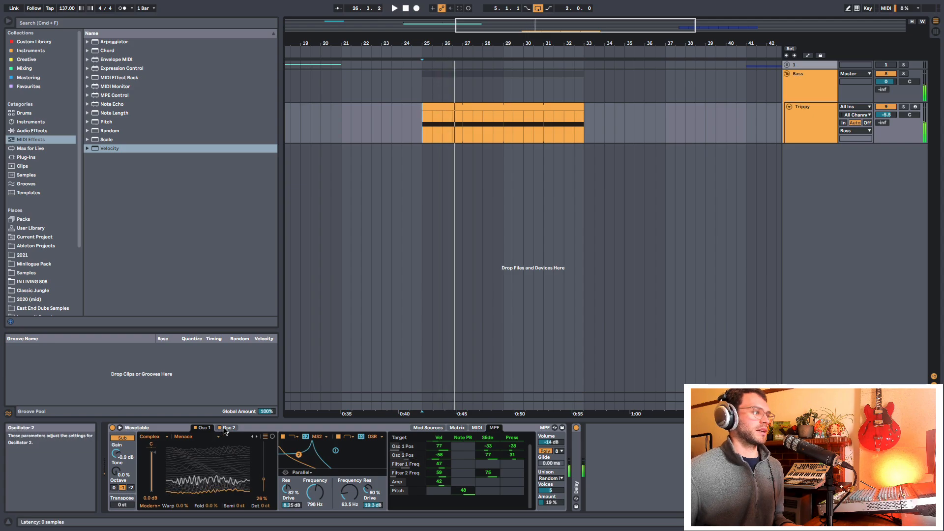
Examine Wavetable's oscillator 2 and compare its modulation matrix with its MIDI modulation assignments.
{"action": "left_click", "coordinate": [226, 427]}
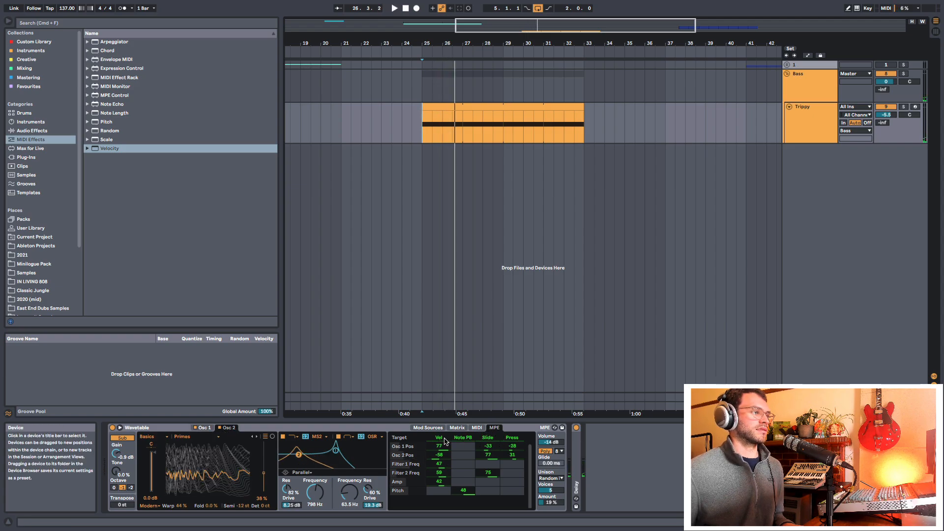
{"action": "left_click", "coordinate": [457, 427]}
{"action": "left_click", "coordinate": [476, 428]}
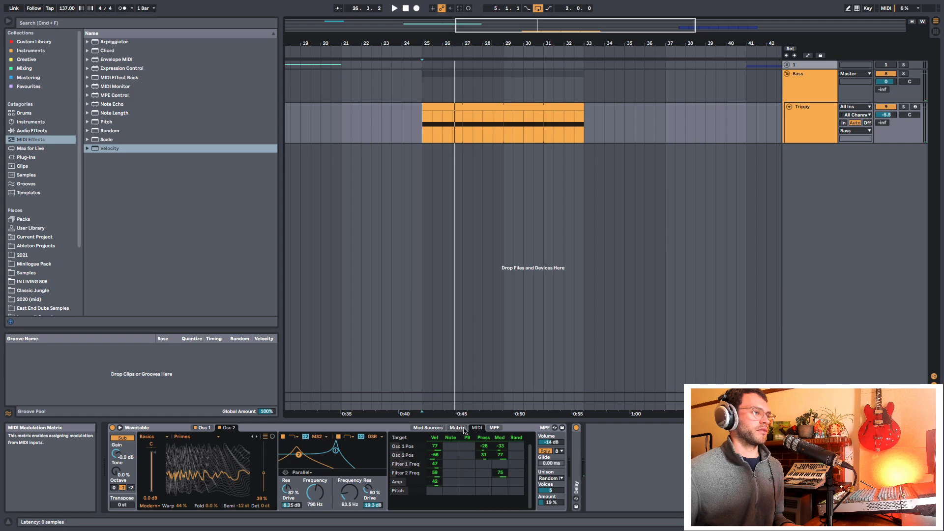
{"action": "left_click", "coordinate": [462, 427]}
{"action": "double_click", "coordinate": [495, 447]}
{"action": "double_click", "coordinate": [510, 455]}
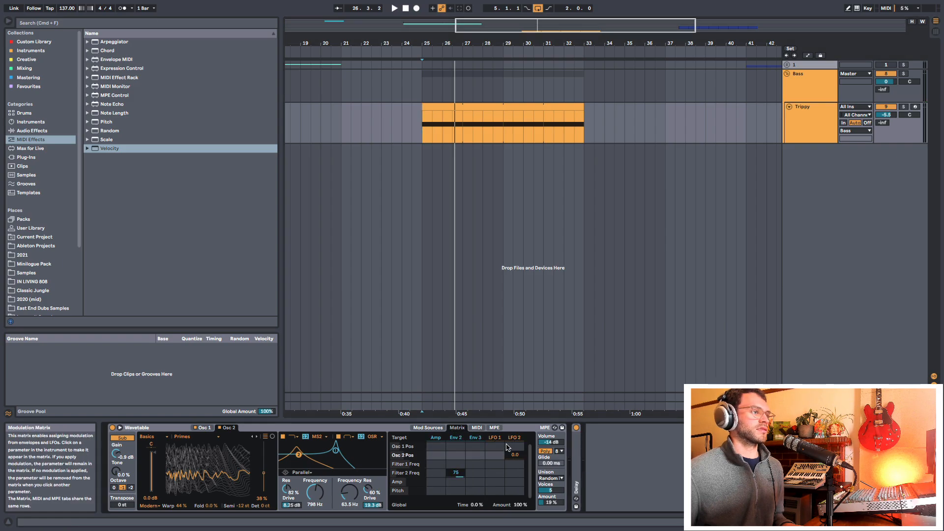
{"action": "left_click", "coordinate": [476, 427]}
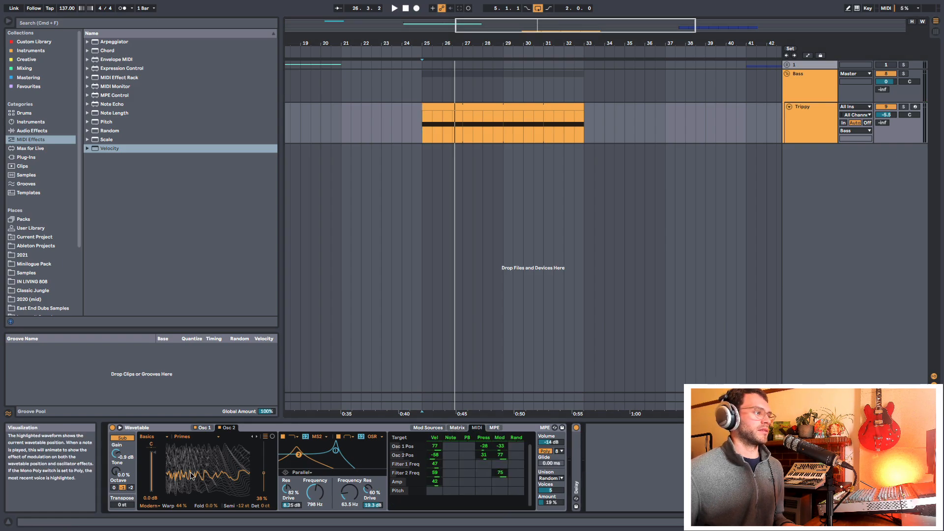
Show oscillator 1 and repeatedly audition the Trippy clip from bar 25 while watching its wavetable position respond to velocity.
{"action": "left_click", "coordinate": [204, 428]}
{"action": "key", "text": "space"}
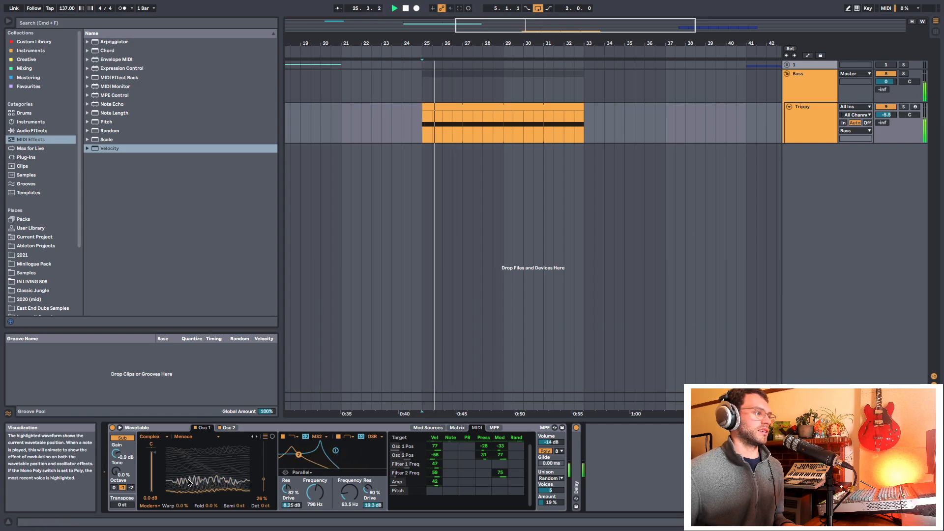
{"action": "key", "text": "space"}
{"action": "key", "text": "space"}
{"action": "key", "text": "space"}
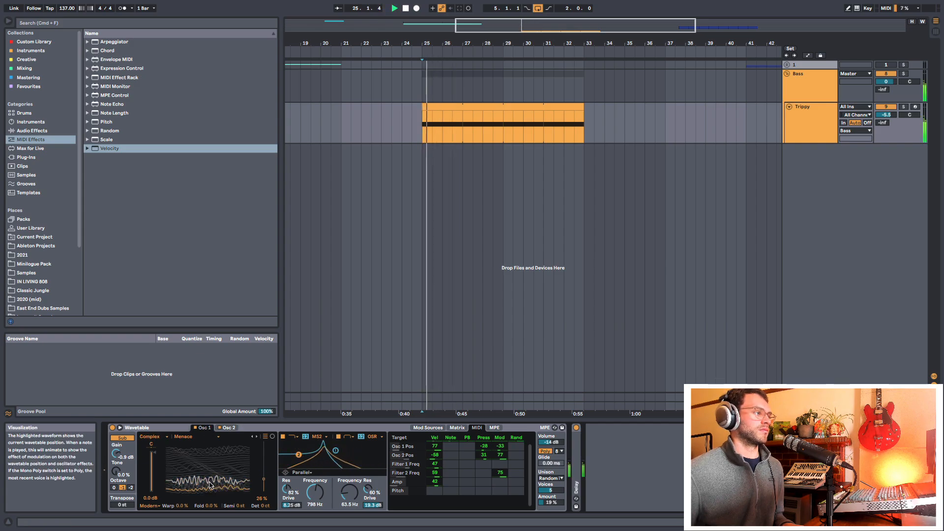
{"action": "key", "text": "space"}
{"action": "key", "text": "space"}
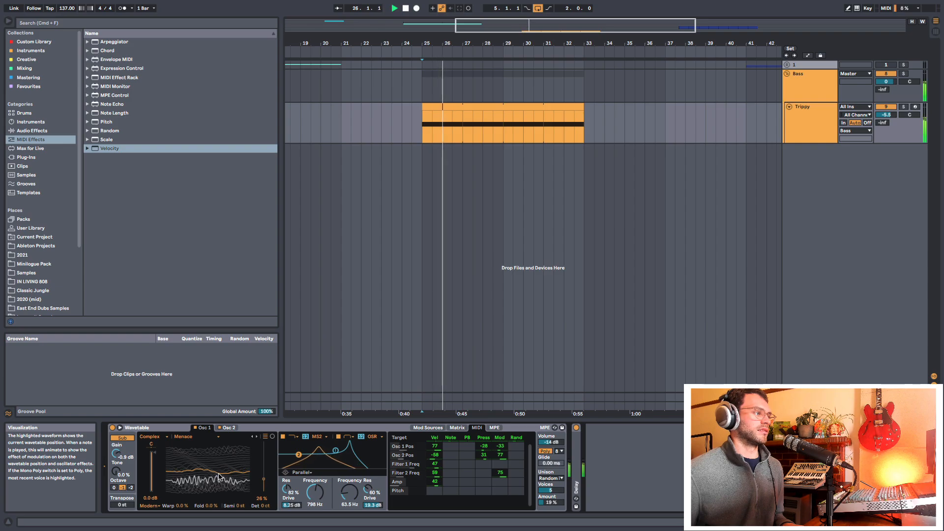
{"action": "key", "text": "space"}
{"action": "key", "text": "space"}
{"action": "key", "text": "space"}
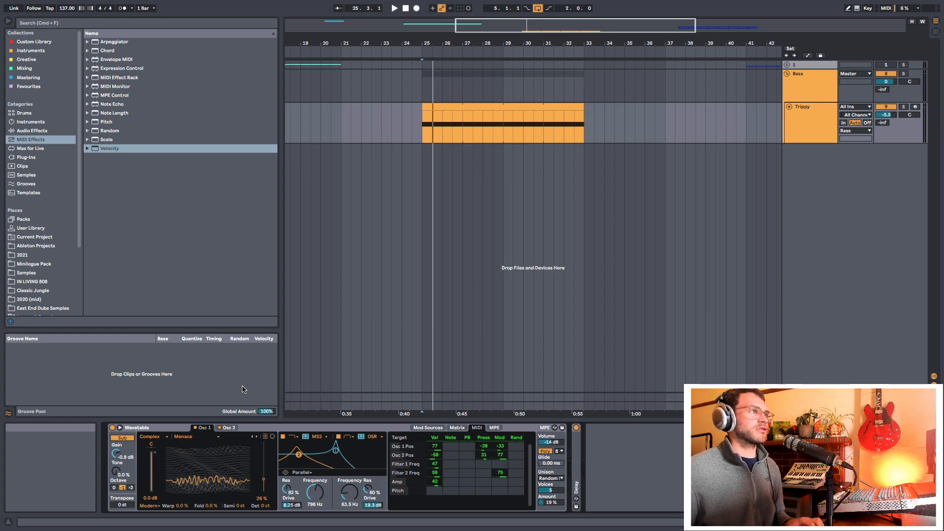
Try modulating Wavetable's pitch from velocity by 30 and audition the Trippy clip from bar 25.
{"action": "left_click", "coordinate": [420, 125]}
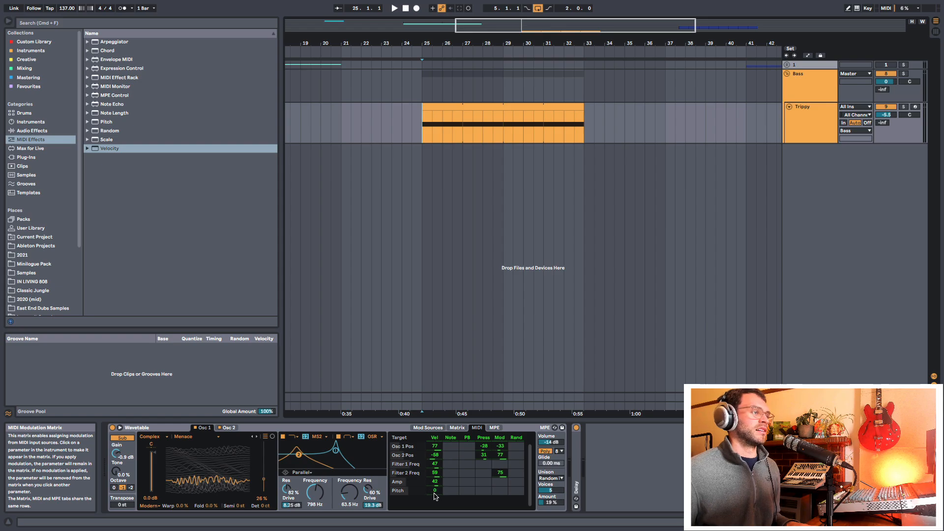
{"action": "left_click_drag", "start_coordinate": [434, 493], "coordinate": [435, 478]}
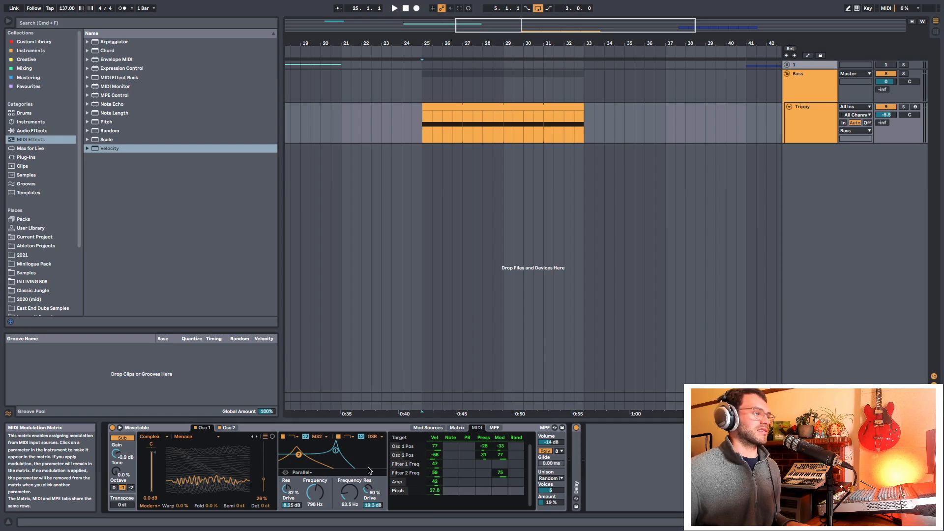
{"action": "key", "text": "space"}
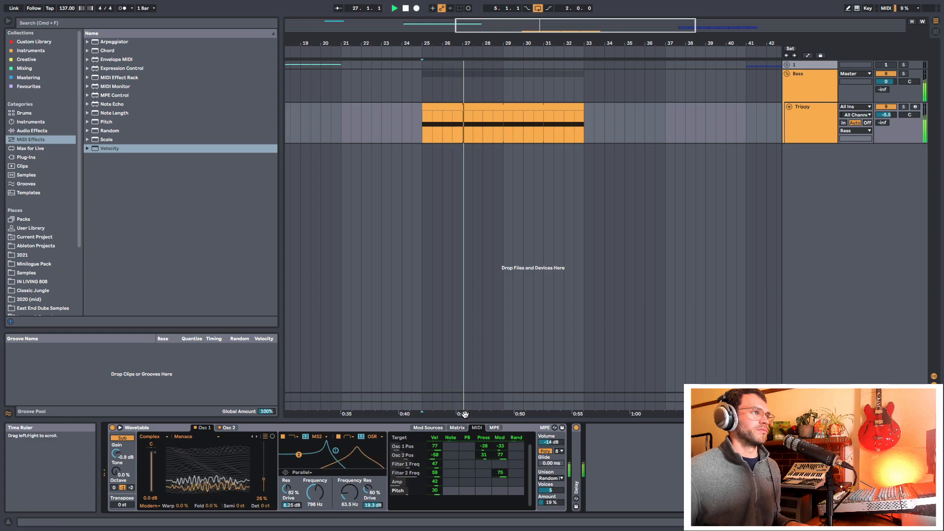
{"action": "key", "text": "space"}
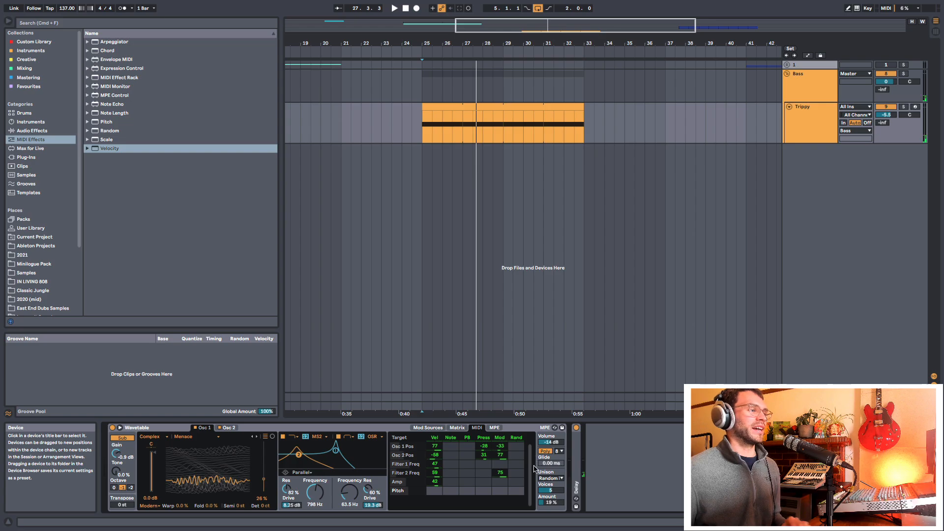
{"action": "left_click", "coordinate": [445, 491]}
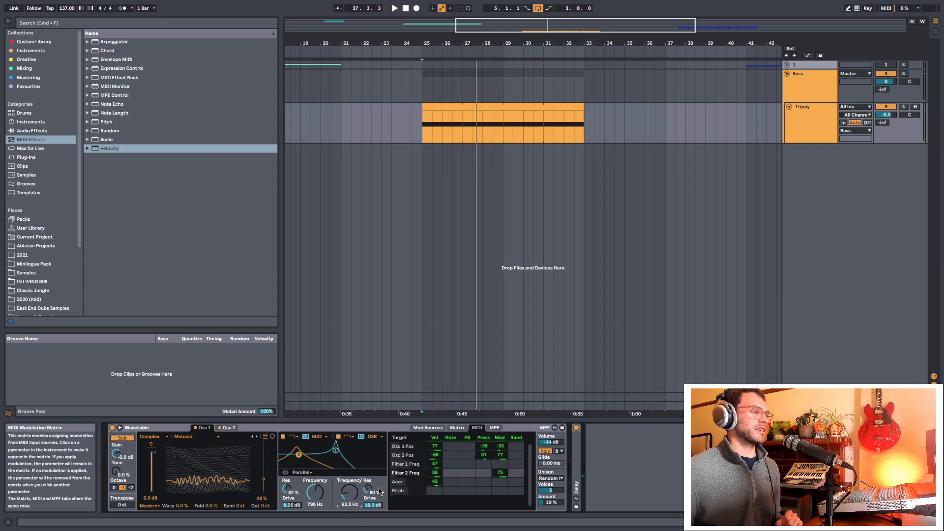
{"action": "left_click", "coordinate": [461, 472]}
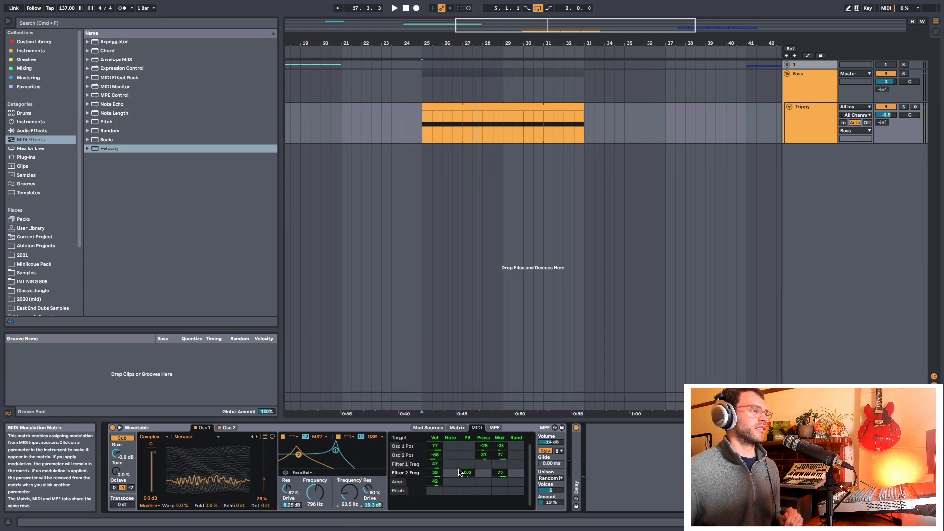
{"action": "double_click", "coordinate": [459, 111]}
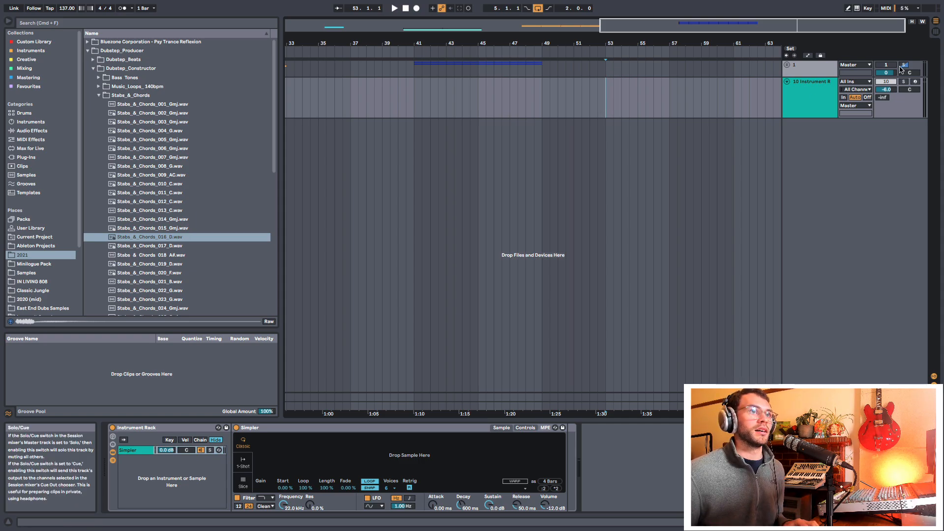
Convert the empty Simpler in the Instrument Rack to Sampler and look over its modulation and MIDI settings.
{"action": "left_click", "coordinate": [801, 96]}
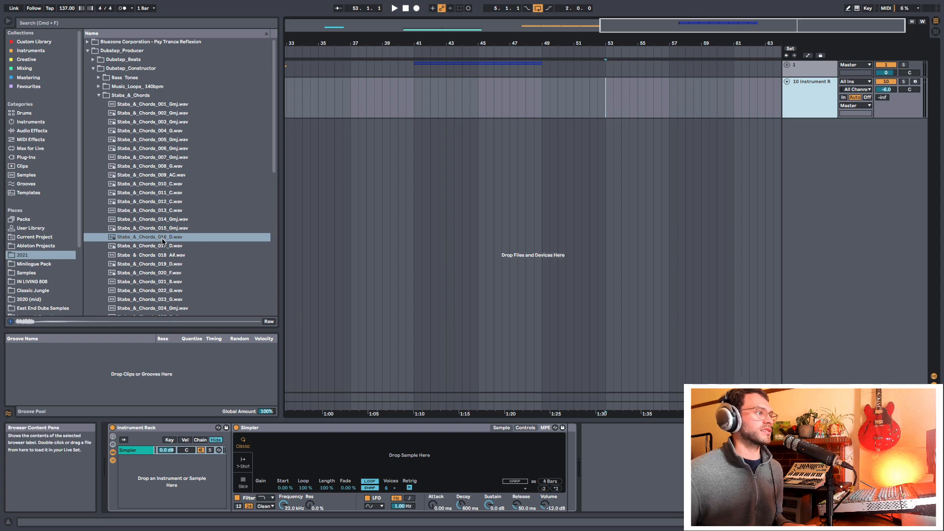
{"action": "right_click", "coordinate": [193, 431]}
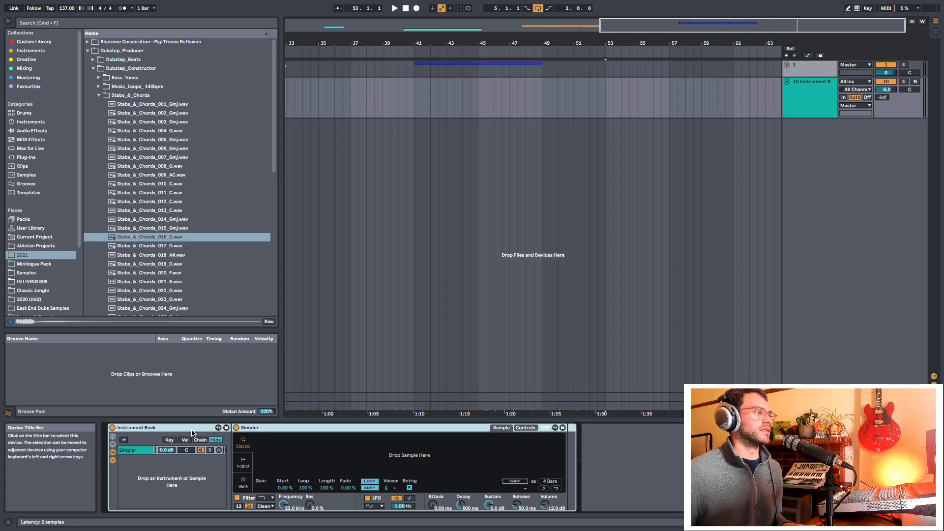
{"action": "right_click", "coordinate": [284, 433]}
{"action": "left_click", "coordinate": [327, 431]}
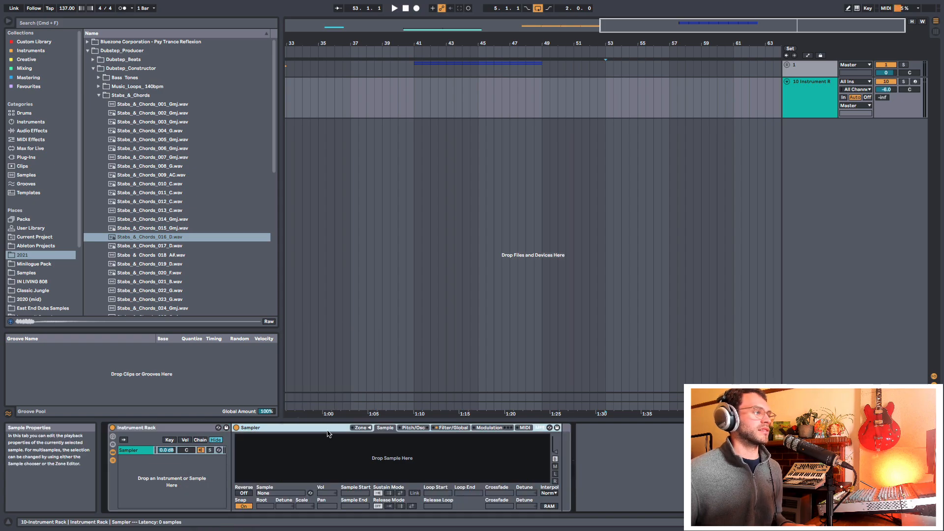
{"action": "left_click", "coordinate": [500, 428]}
{"action": "left_click", "coordinate": [522, 429]}
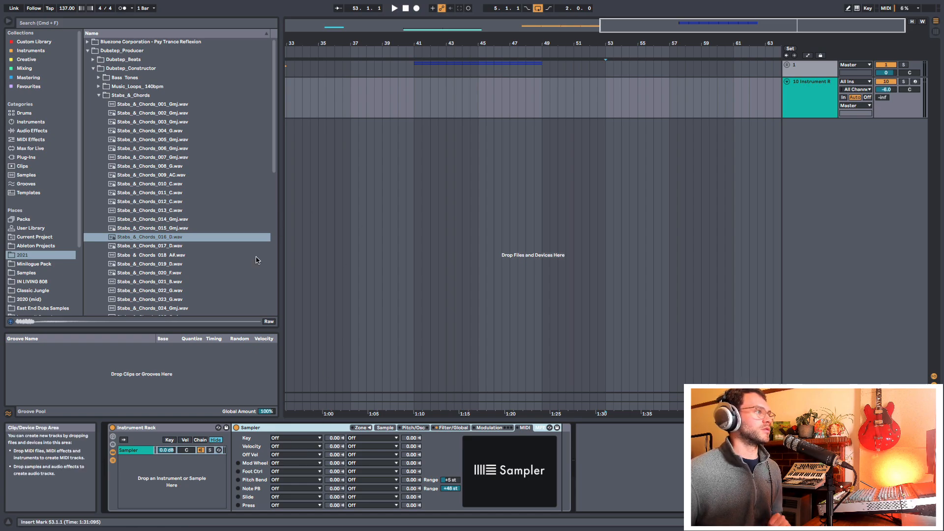
Preview the stab samples and load Stabs_&_Chords_016_D.wav into Sampler's sample area.
{"action": "left_click", "coordinate": [385, 428]}
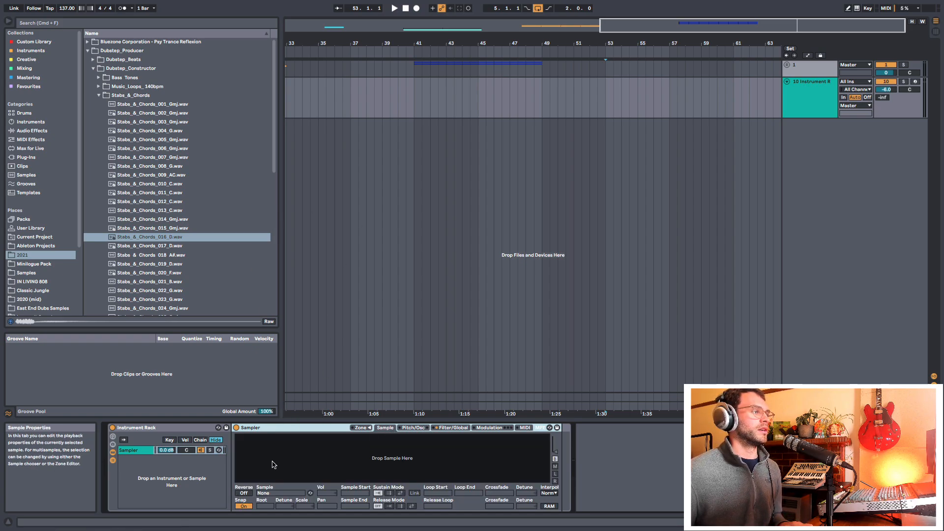
{"action": "left_click", "coordinate": [169, 240]}
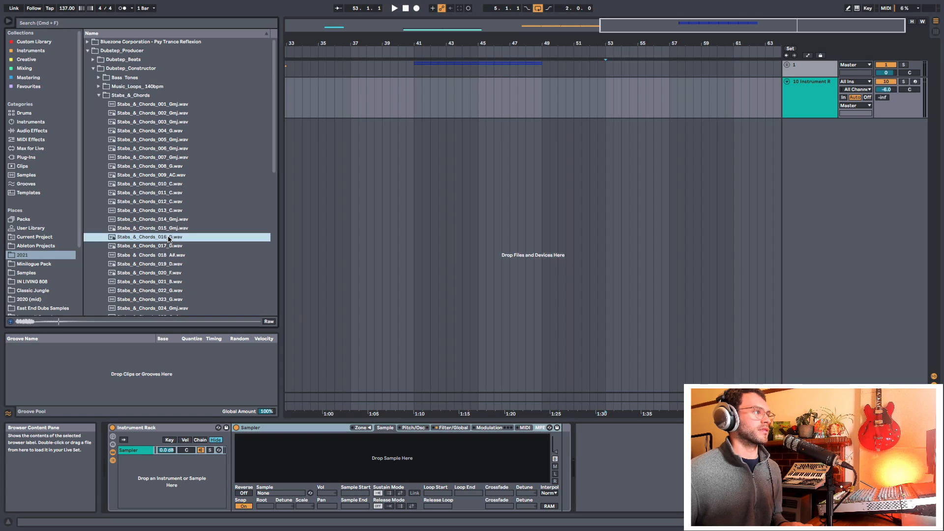
{"action": "left_click", "coordinate": [155, 246]}
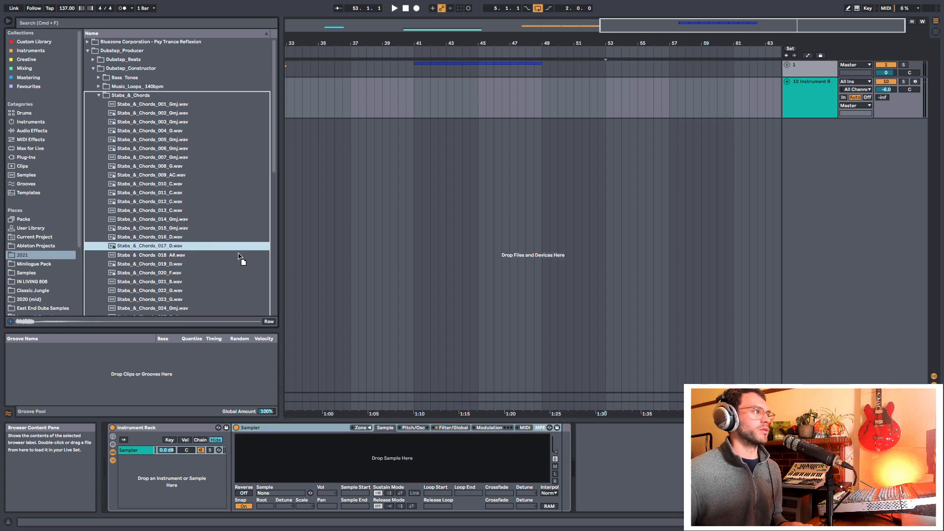
{"action": "left_click_drag", "start_coordinate": [167, 238], "coordinate": [347, 441]}
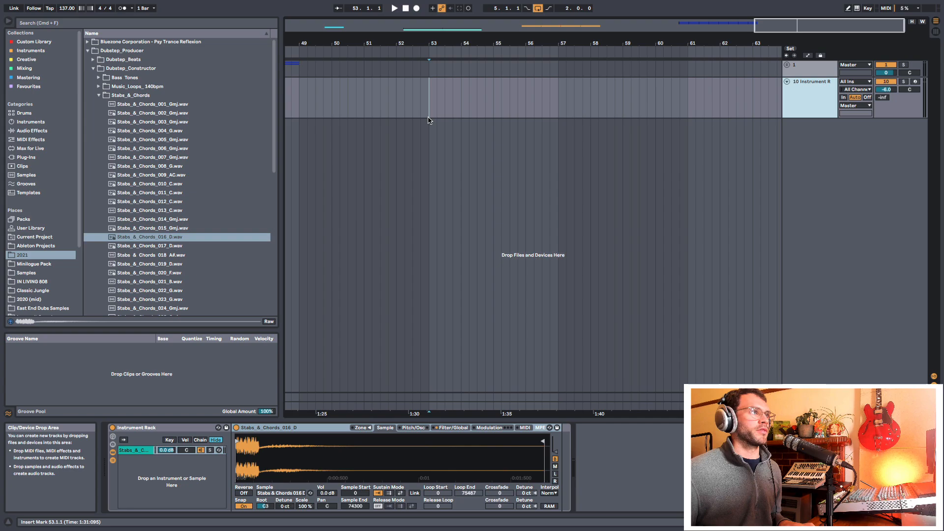
Create a one-bar MIDI clip at bar 53 on the Instrument Rack track and enable note drawing on a fixed 1/16 grid.
{"action": "left_click_drag", "start_coordinate": [429, 120], "coordinate": [457, 114]}
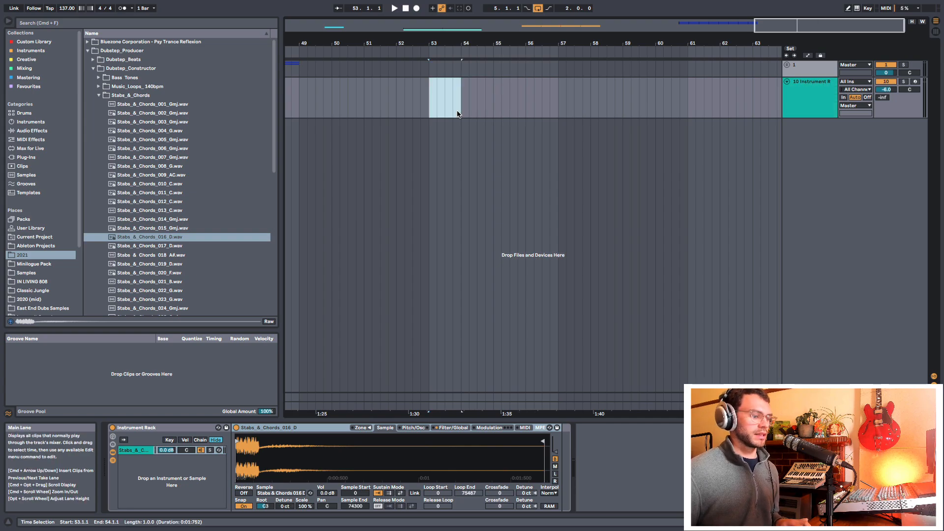
{"action": "key", "text": "super+shift+m"}
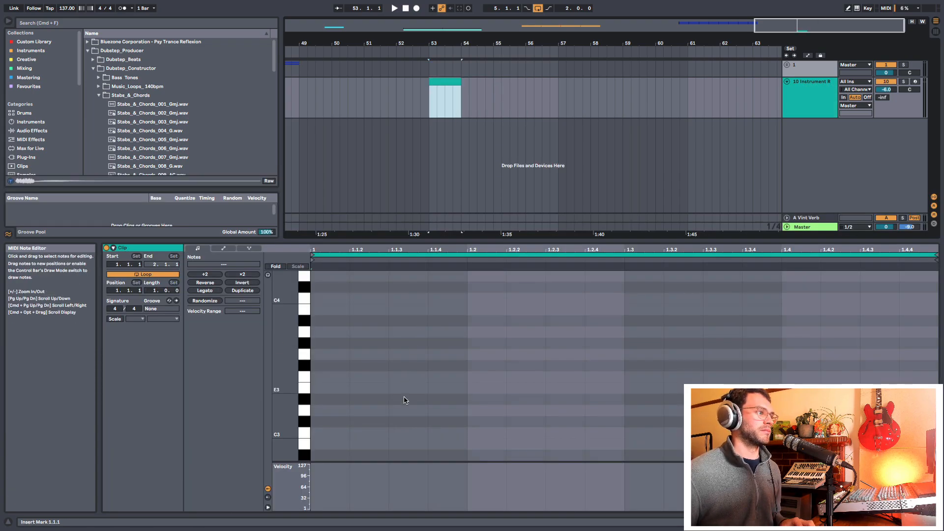
{"action": "key", "text": "b"}
{"action": "scroll", "coordinate": [389, 405], "scroll_direction": "down", "scroll_amount": 3}
{"action": "right_click", "coordinate": [346, 374]}
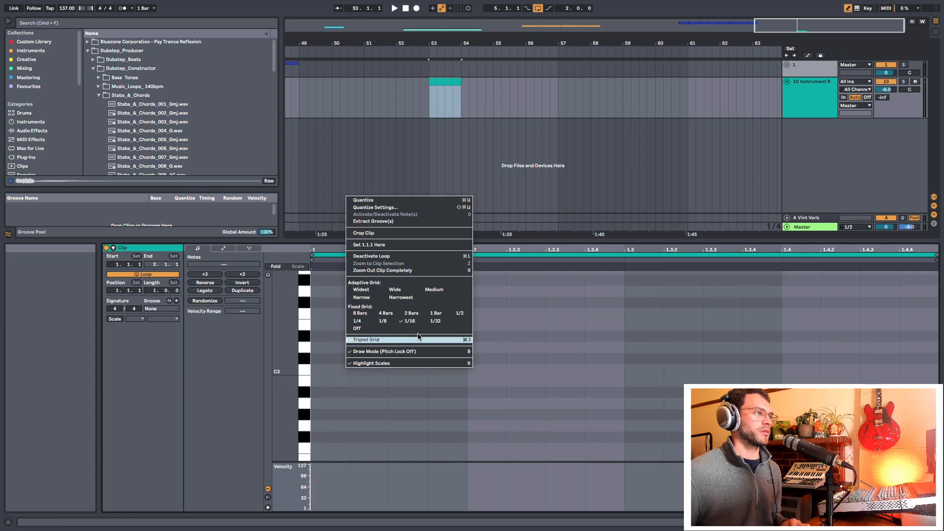
{"action": "left_click", "coordinate": [412, 325]}
{"action": "right_click", "coordinate": [412, 324]}
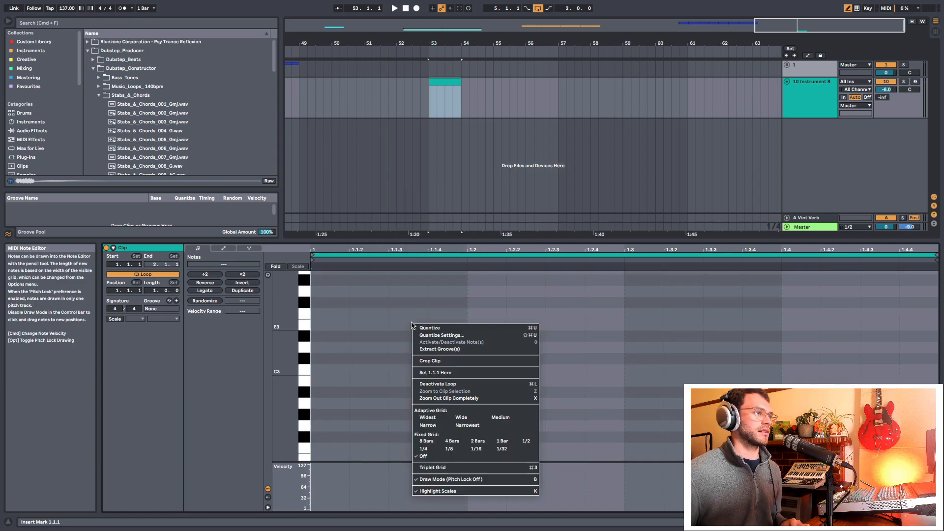
{"action": "left_click", "coordinate": [475, 448]}
Draw a rhythm of sixteenth C3 notes across the bar, leaving gaps at 1.2.1, 1.3.2, 1.3.4 and 1.4.4.
{"action": "left_click_drag", "start_coordinate": [330, 369], "coordinate": [418, 370]}
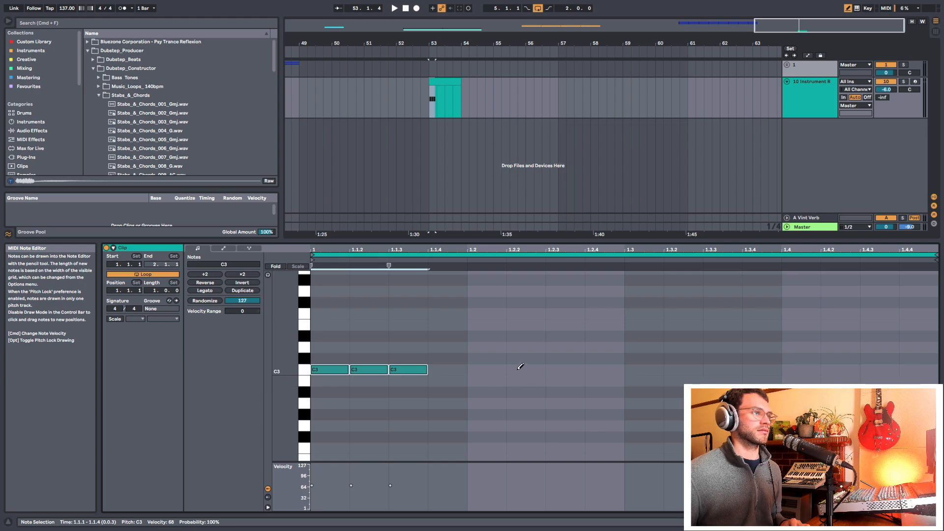
{"action": "left_click_drag", "start_coordinate": [520, 368], "coordinate": [868, 369]}
{"action": "left_click", "coordinate": [760, 369]}
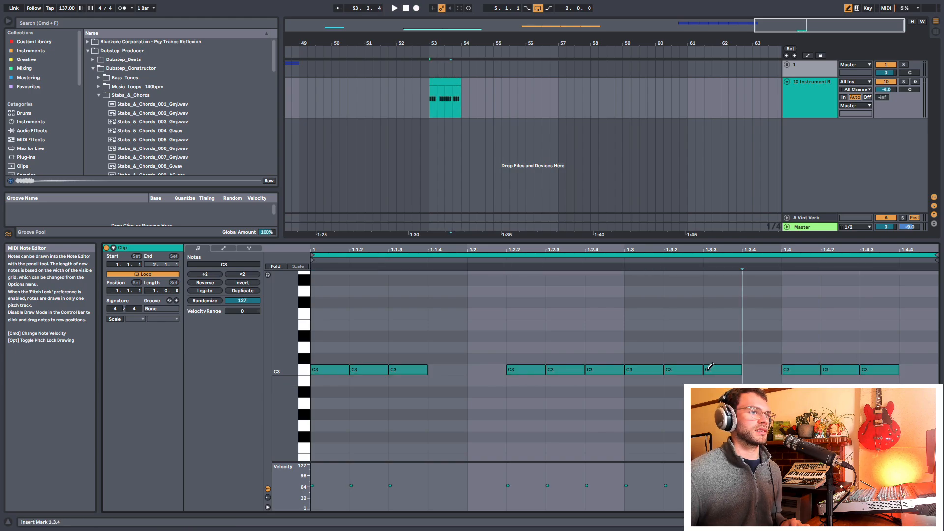
{"action": "left_click", "coordinate": [467, 368]}
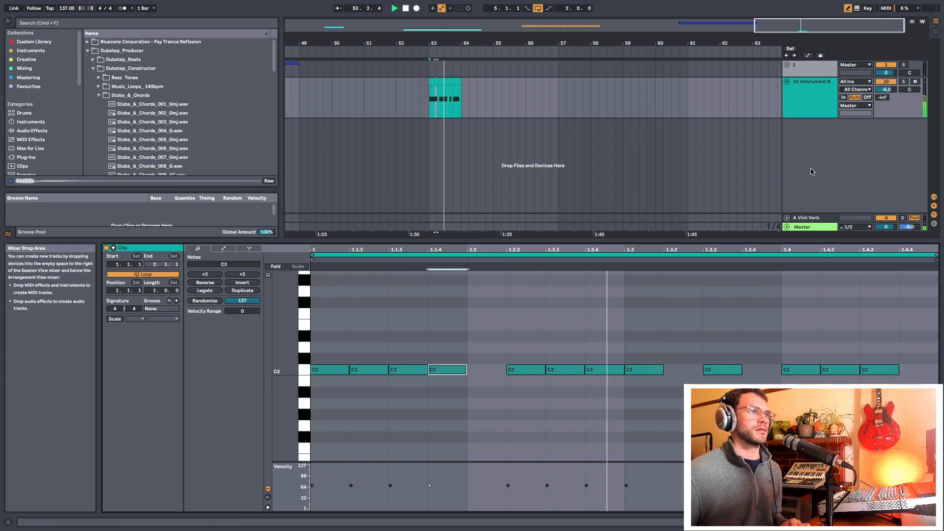
Loop the arrangement over the new clip at bar 53, return to the device view and audition the loop.
{"action": "left_click", "coordinate": [448, 81]}
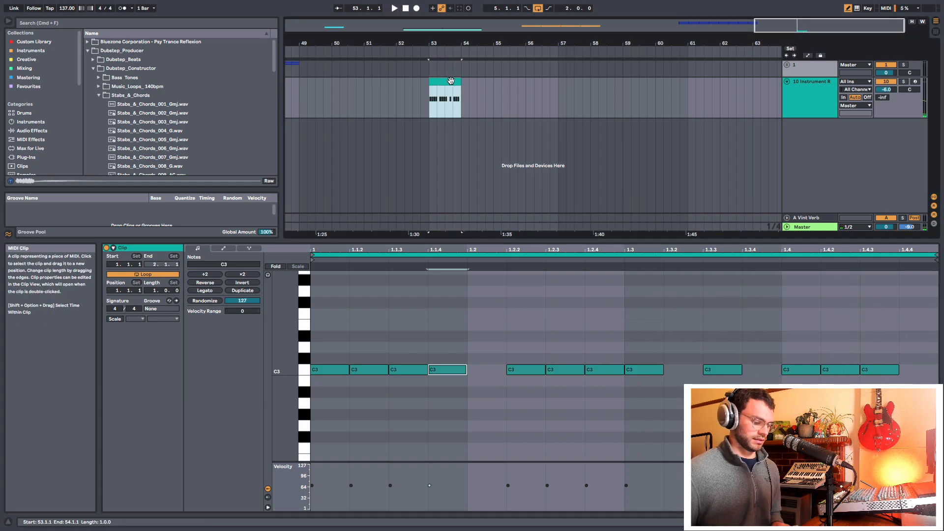
{"action": "key", "text": "super+l"}
{"action": "key", "text": "shift+Tab"}
{"action": "key", "text": "space"}
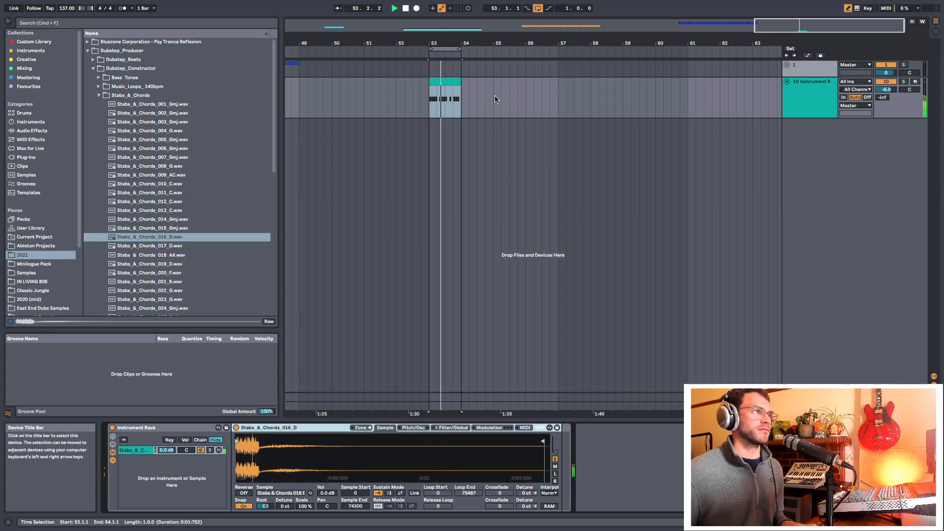
{"action": "key", "text": "space"}
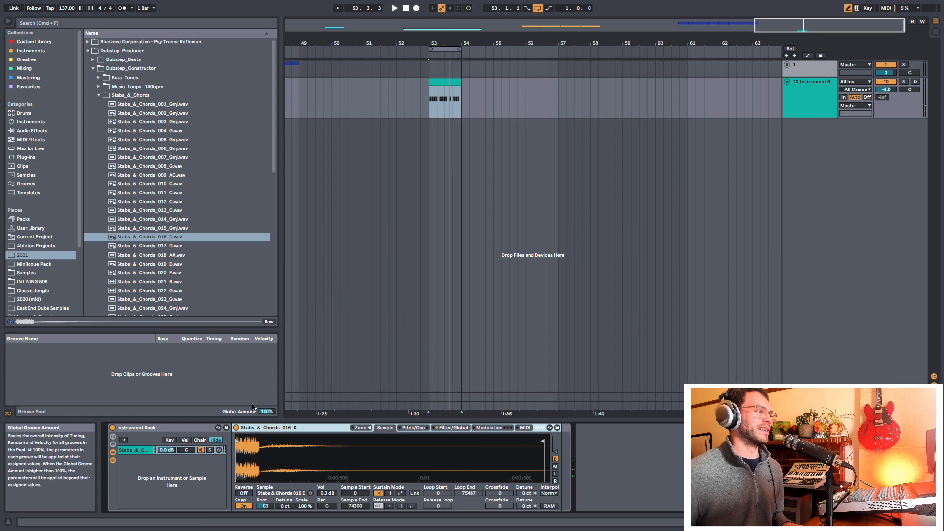
Collapse the Stabs_&_Chords sample folder and browse the Max for Live devices.
{"action": "left_click", "coordinate": [100, 95]}
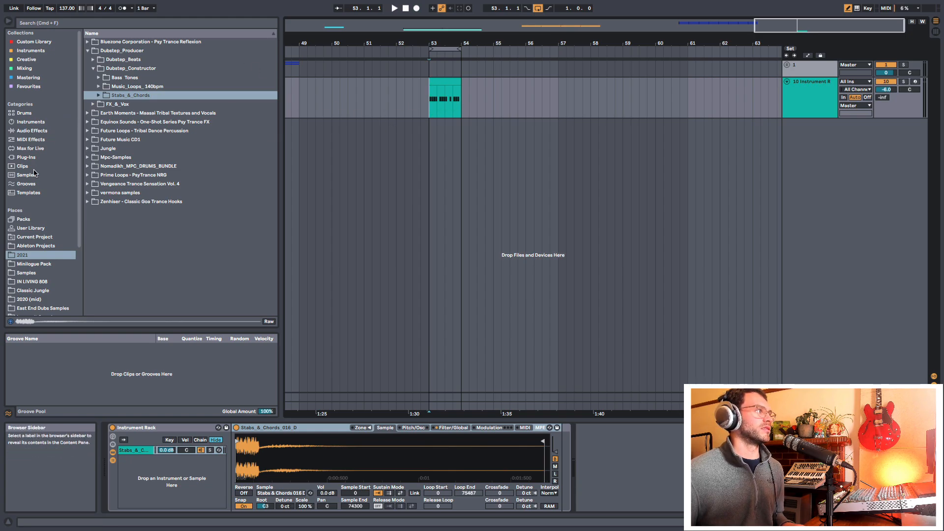
{"action": "left_click", "coordinate": [37, 149]}
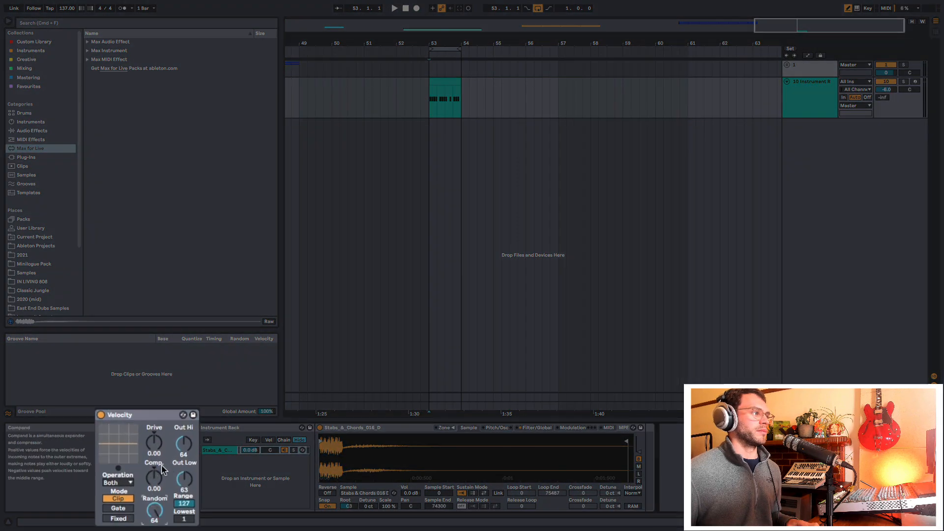
Audition the loop and set the Sampler's Vol<Vel amount to 0%.
{"action": "key", "text": "space"}
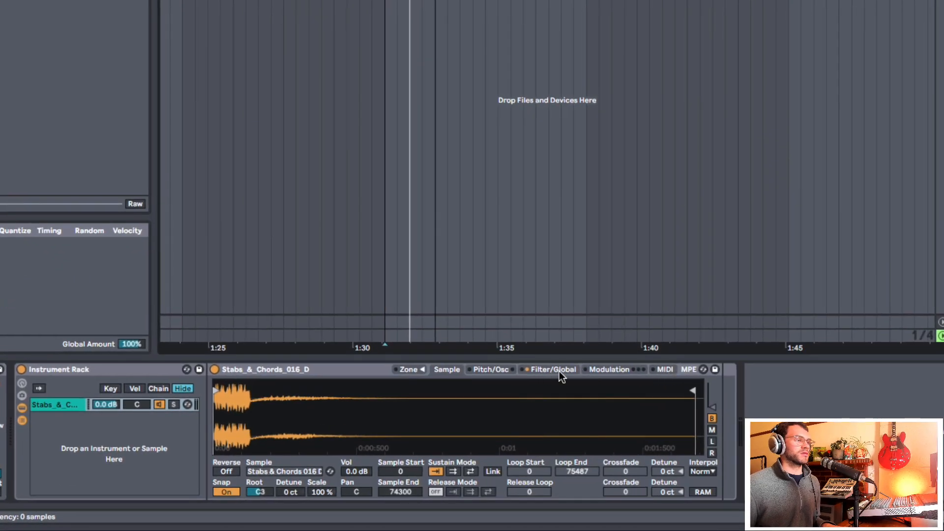
{"action": "left_click", "coordinate": [559, 371]}
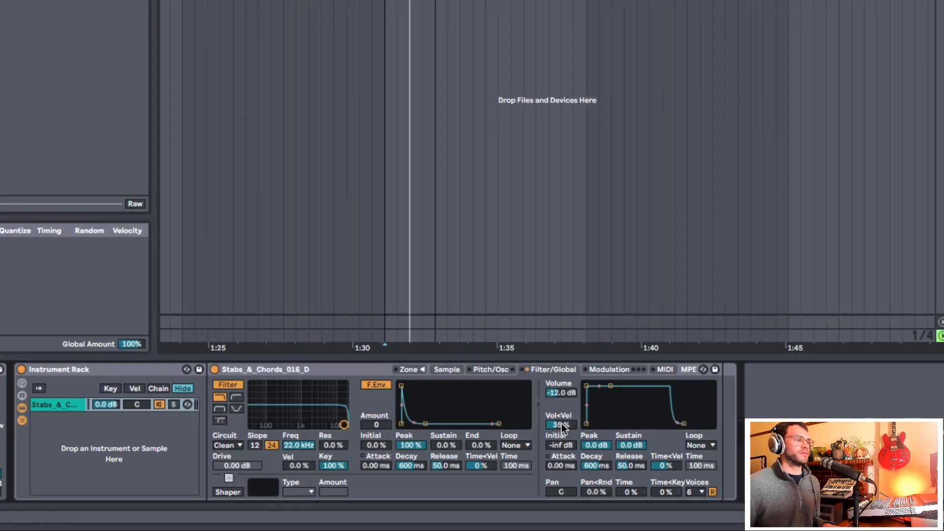
{"action": "mouse_move", "coordinate": [561, 424]}
{"action": "left_mouse_down"}
{"action": "mouse_move", "coordinate": [561, 415]}
{"action": "mouse_move", "coordinate": [561, 445]}
{"action": "mouse_move", "coordinate": [561, 418]}
{"action": "left_mouse_up"}
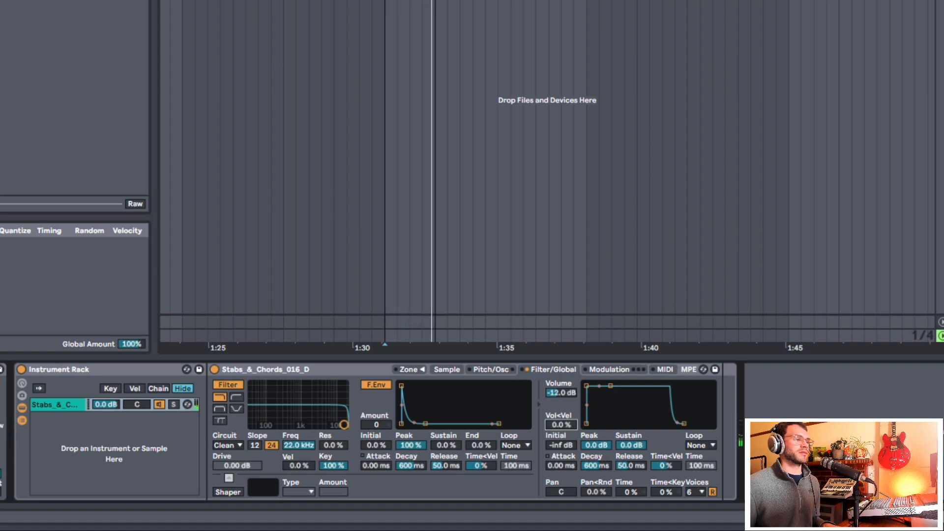
Route the Sampler's velocity to Filter Freq with an amount of 42.54 and play the loop.
{"action": "left_click", "coordinate": [664, 370]}
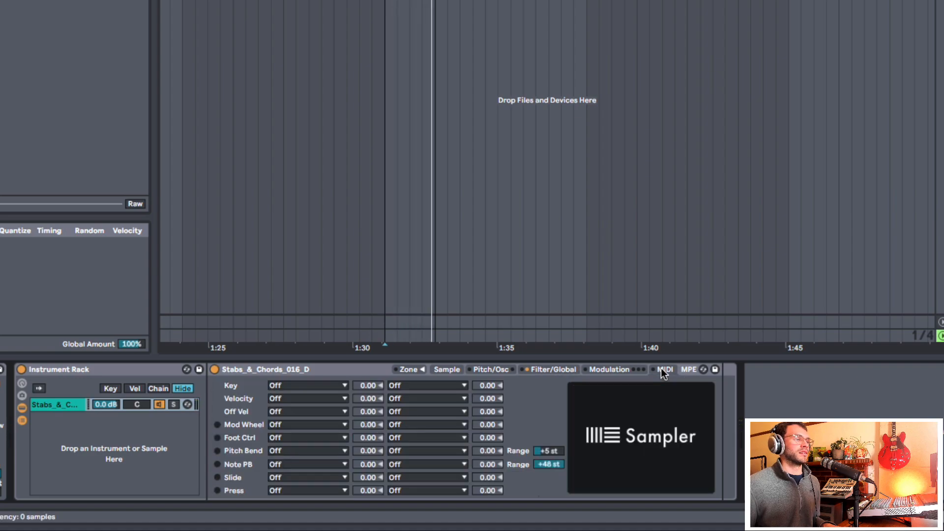
{"action": "left_click", "coordinate": [305, 399]}
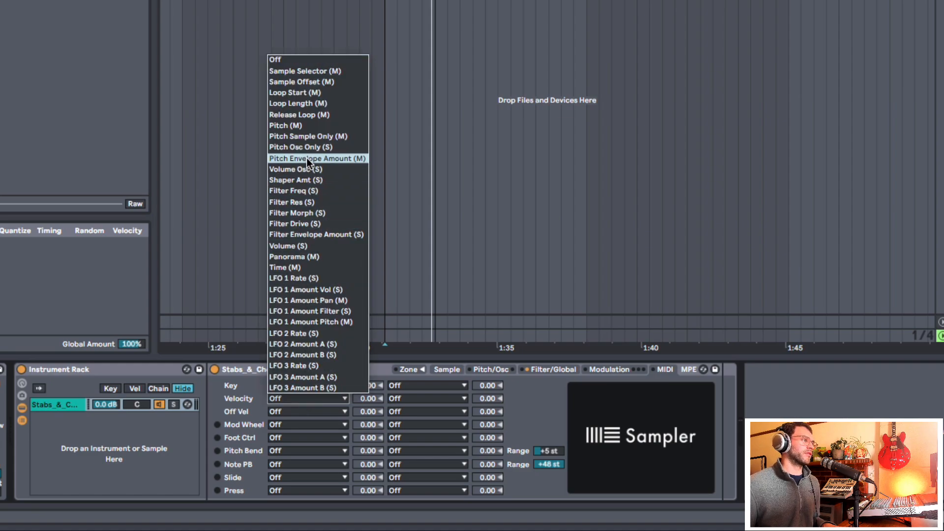
{"action": "left_click", "coordinate": [313, 192]}
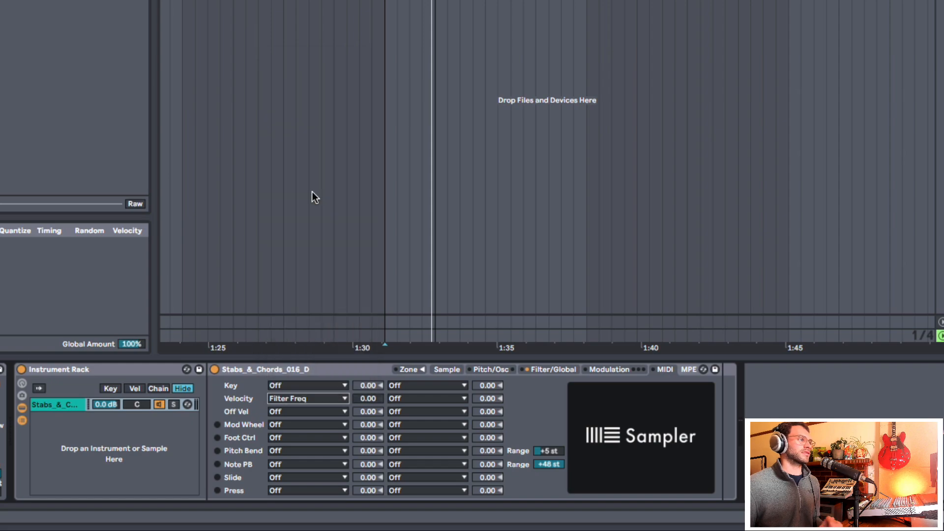
{"action": "mouse_move", "coordinate": [368, 399]}
{"action": "left_mouse_down"}
{"action": "mouse_move", "coordinate": [368, 385]}
{"action": "mouse_move", "coordinate": [366, 401]}
{"action": "left_mouse_up"}
{"action": "key", "text": "space"}
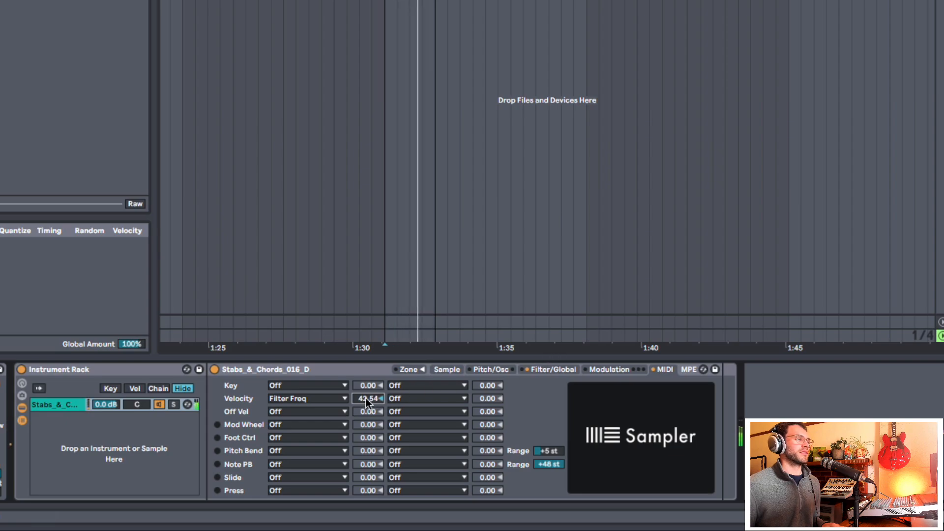
Change the Sampler filter to band-pass with a frequency of 732 Hz and 59% resonance.
{"action": "left_click", "coordinate": [550, 368]}
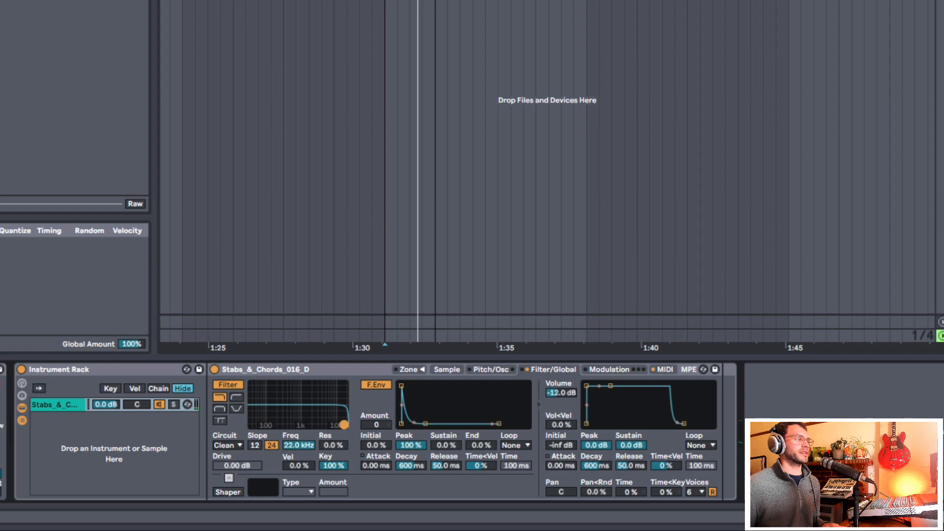
{"action": "left_click_drag", "start_coordinate": [320, 423], "coordinate": [301, 406]}
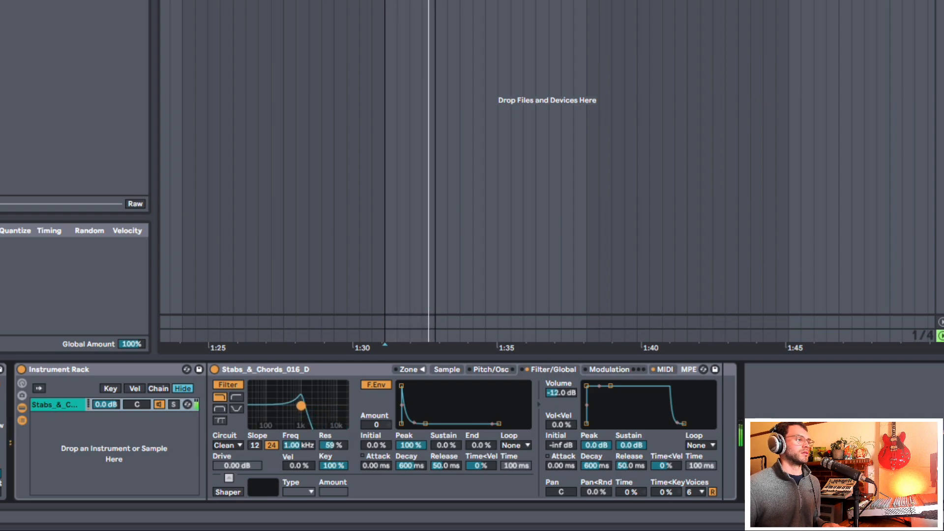
{"action": "left_click", "coordinate": [219, 409]}
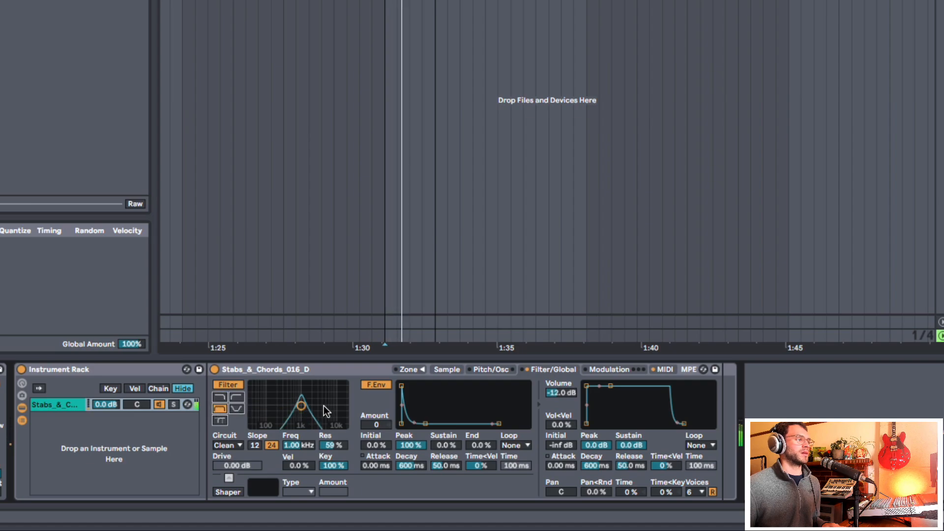
{"action": "left_click_drag", "start_coordinate": [301, 406], "coordinate": [296, 406]}
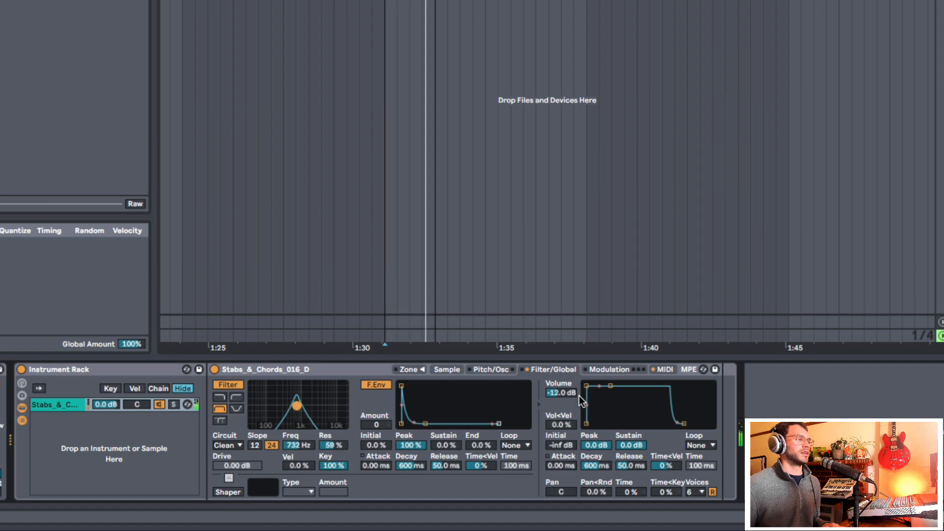
Raise the velocity-to-Filter Freq amount to 64.68 and add Filter Res as the second velocity destination at 16.17.
{"action": "left_click", "coordinate": [653, 369]}
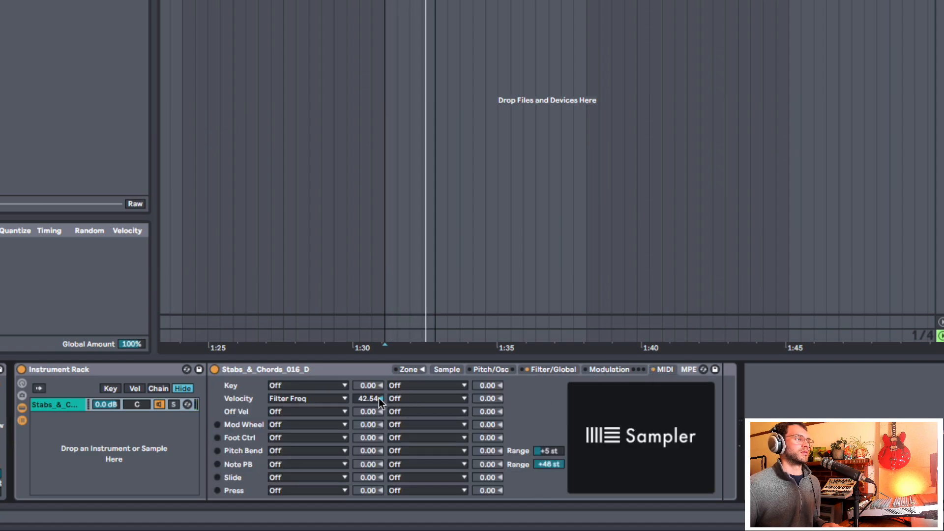
{"action": "mouse_move", "coordinate": [368, 399]}
{"action": "left_mouse_down"}
{"action": "mouse_move", "coordinate": [368, 455]}
{"action": "mouse_move", "coordinate": [368, 384]}
{"action": "left_mouse_up"}
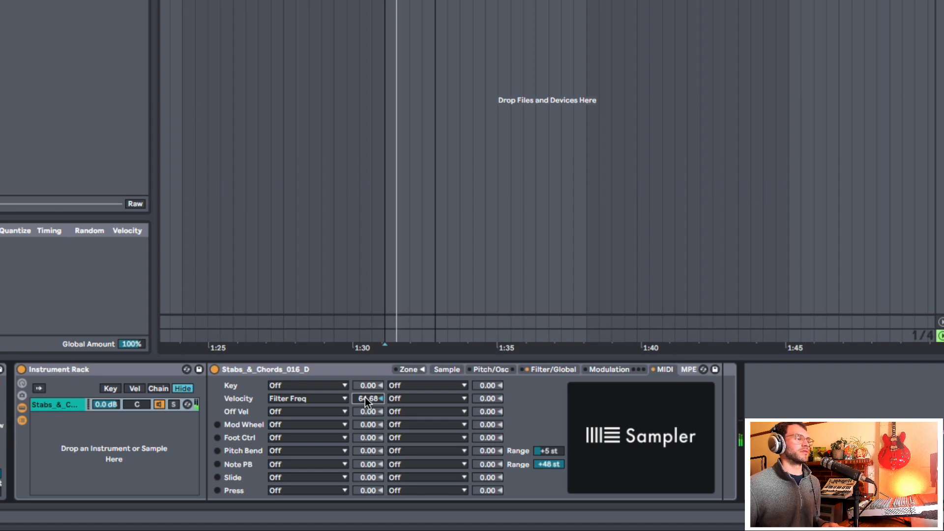
{"action": "left_click", "coordinate": [413, 400]}
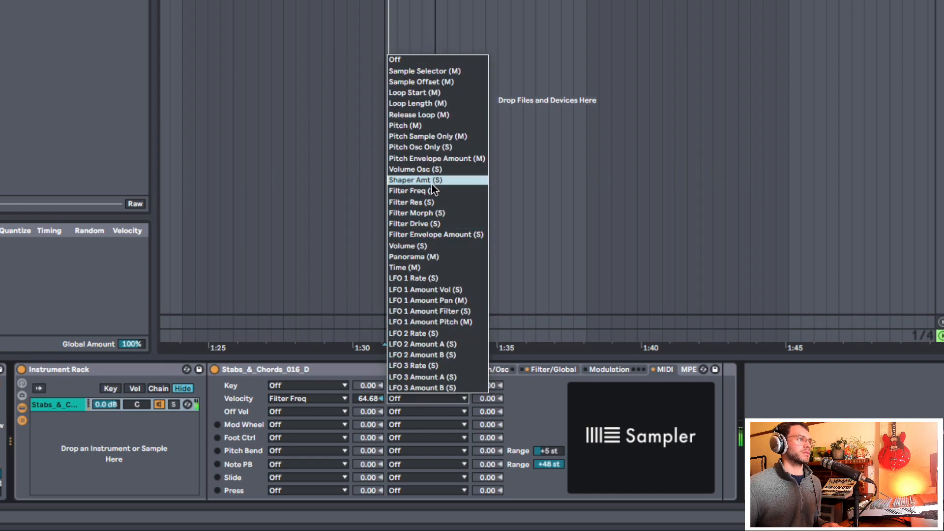
{"action": "left_click", "coordinate": [430, 200]}
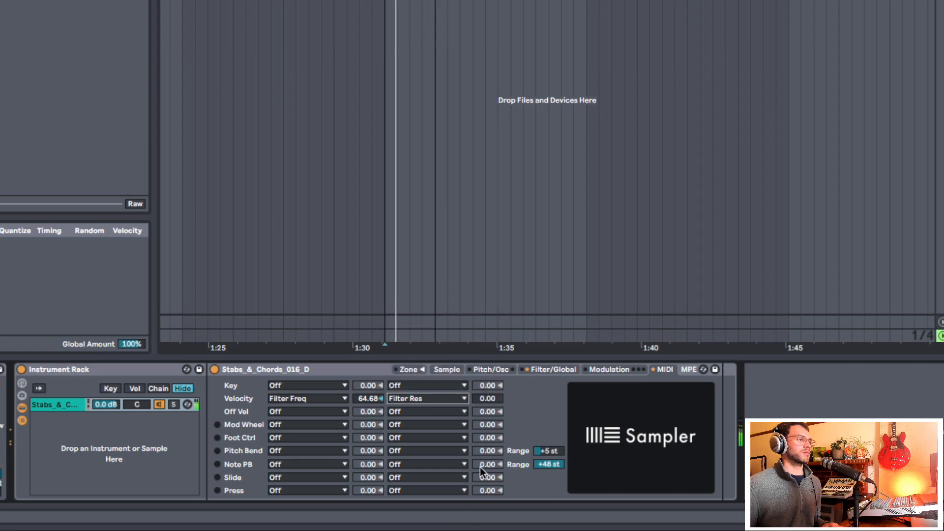
{"action": "left_click_drag", "start_coordinate": [482, 401], "coordinate": [482, 387]}
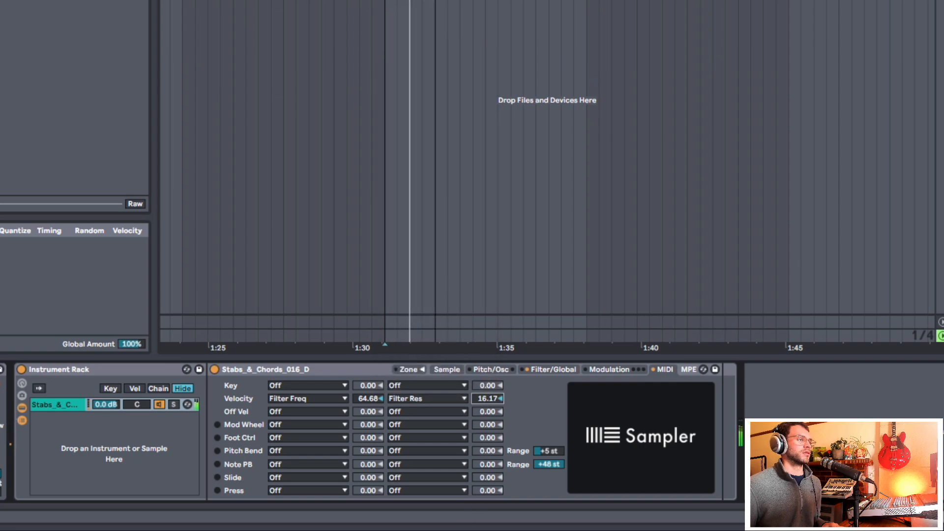
Review the Sampler's filter and pitch settings, finishing on the sample waveform.
{"action": "left_click", "coordinate": [544, 369]}
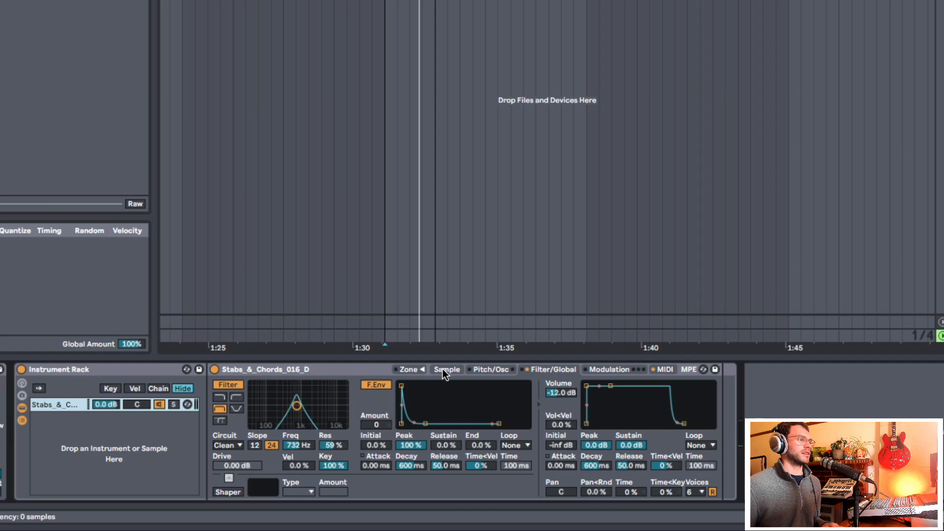
{"action": "left_click", "coordinate": [491, 369]}
{"action": "left_click", "coordinate": [446, 370]}
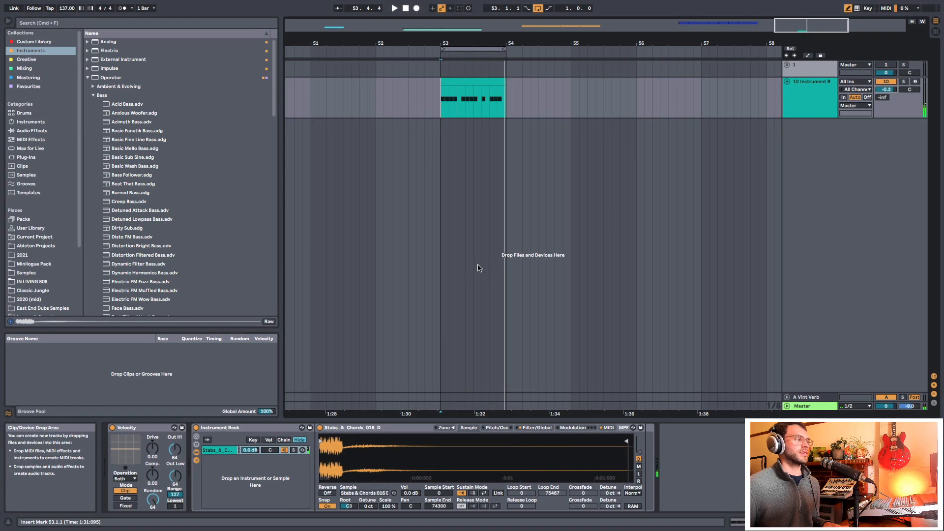
Search the audio effects for "del" and add Delay and Reverb after the Sampler rack.
{"action": "left_click", "coordinate": [43, 60]}
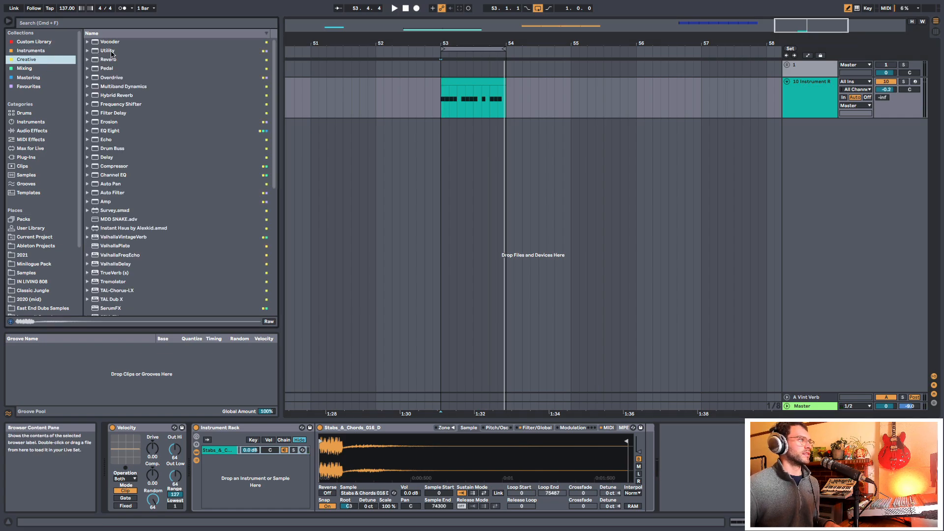
{"action": "left_click", "coordinate": [113, 23]}
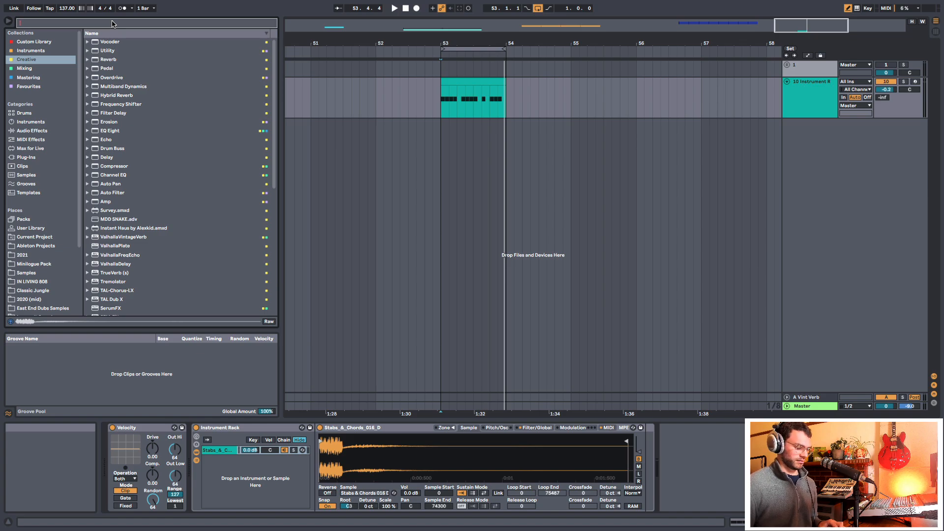
{"action": "type", "text": "del"}
{"action": "double_click", "coordinate": [111, 68]}
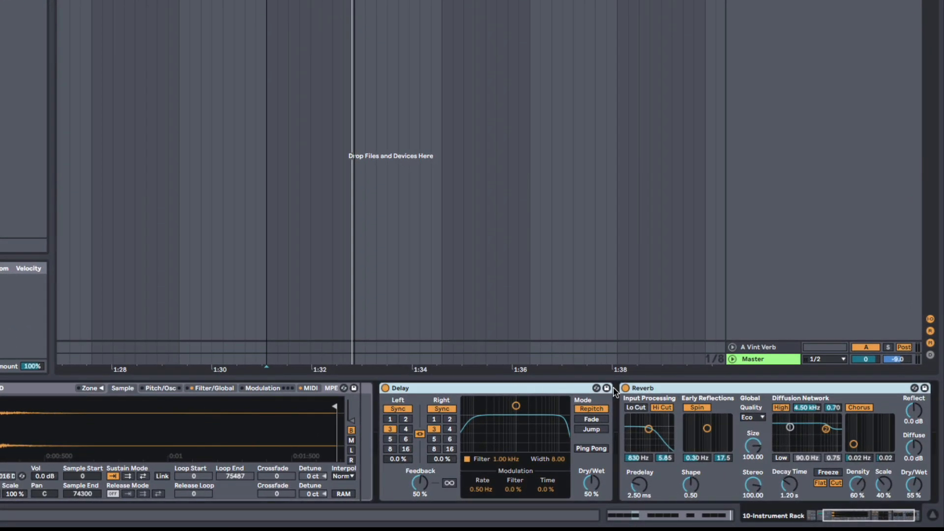
Group Delay and Reverb into an Audio Effect Rack, show its chain list and create a second, empty chain.
{"action": "key", "text": "ctrl+g"}
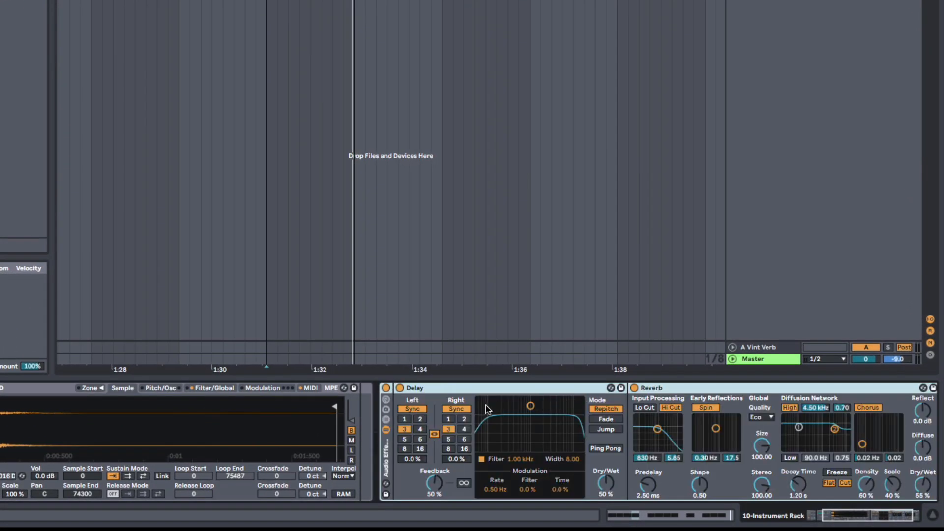
{"action": "left_click", "coordinate": [387, 420]}
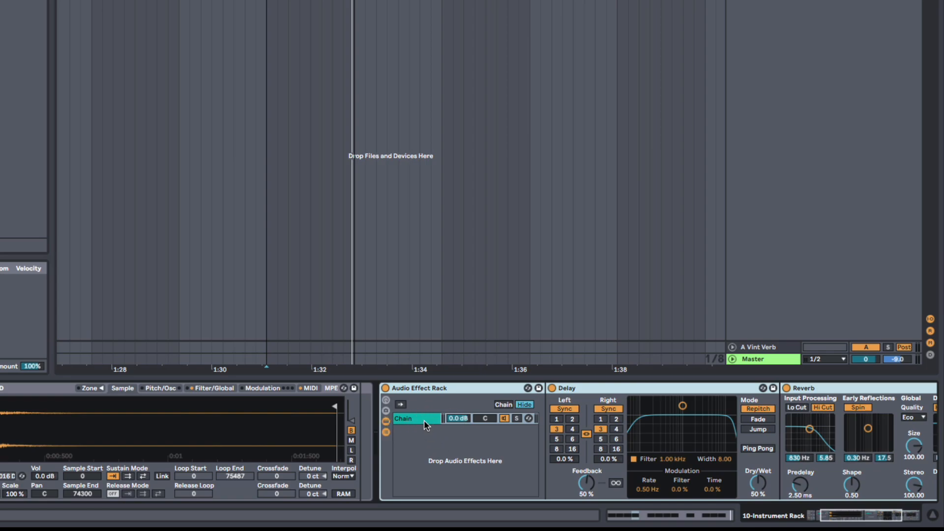
{"action": "right_click", "coordinate": [426, 434]}
{"action": "left_click", "coordinate": [451, 442]}
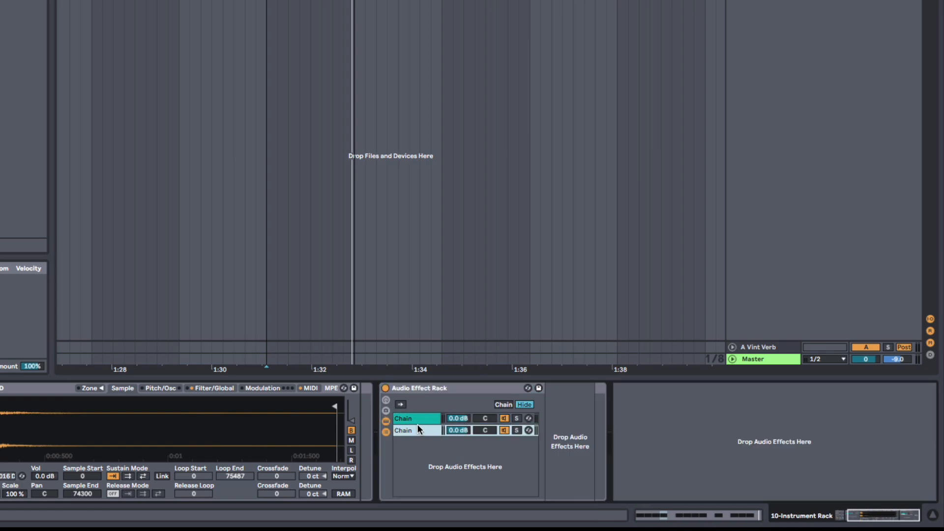
Move the empty chain above the Delay and Reverb chain and rename it "dry".
{"action": "left_click", "coordinate": [422, 420]}
{"action": "scroll", "coordinate": [556, 424], "scroll_direction": "right", "scroll_amount": 4}
{"action": "left_click_drag", "start_coordinate": [248, 431], "coordinate": [247, 418]}
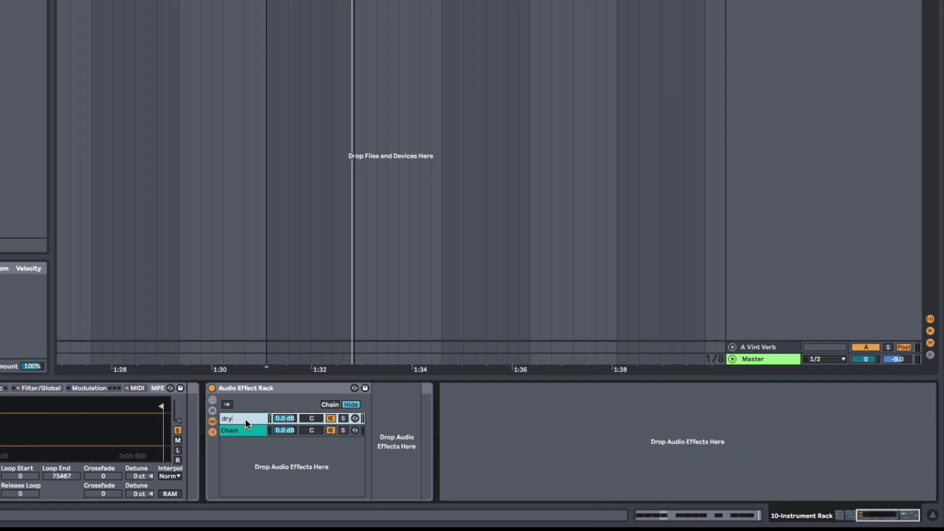
Insert an Auto Filter before the Delay in the rack's effects chain.
{"action": "left_click", "coordinate": [306, 428]}
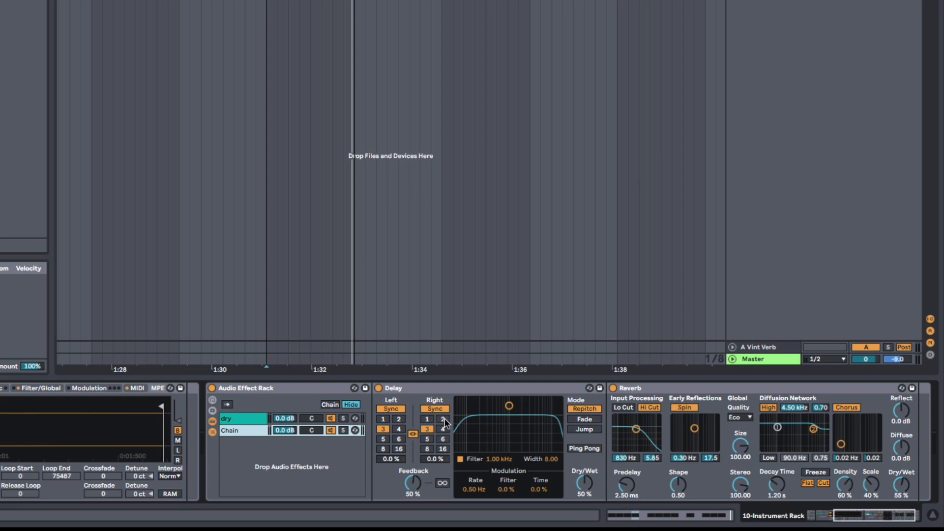
{"action": "scroll", "coordinate": [445, 423], "scroll_direction": "right", "scroll_amount": 2}
{"action": "key", "text": "ctrl+f"}
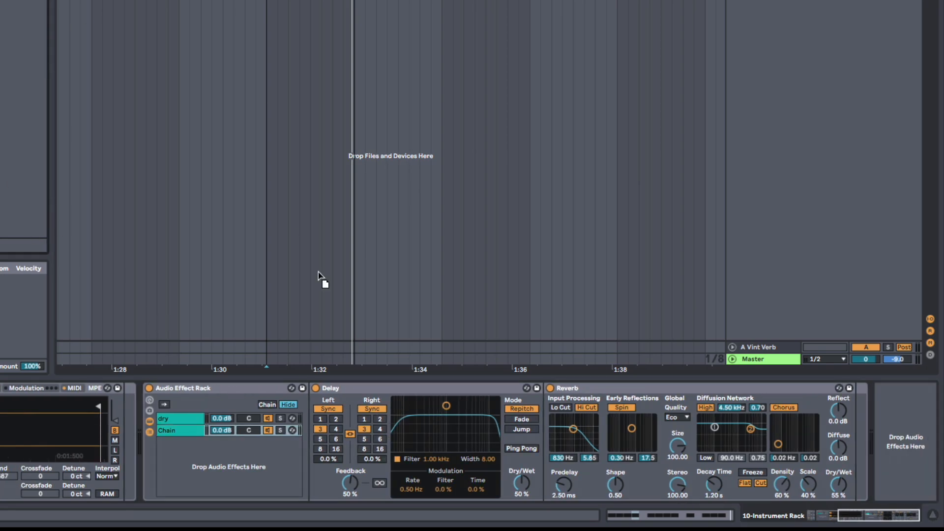
{"action": "left_click_drag", "start_coordinate": [319, 278], "coordinate": [315, 442]}
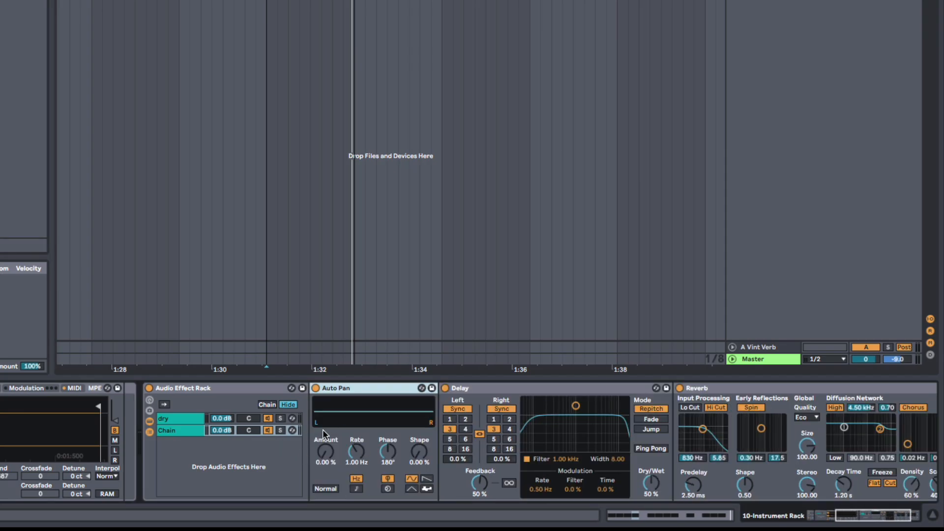
{"action": "key", "text": "Delete"}
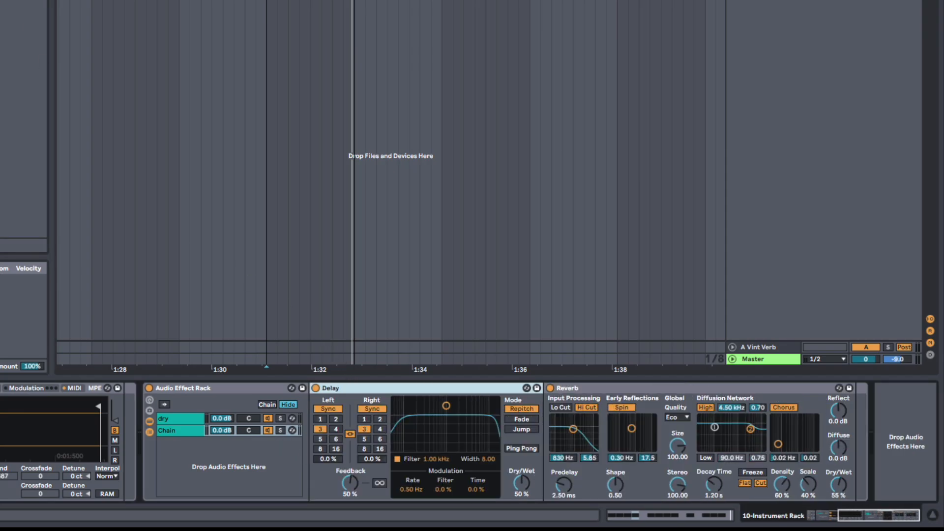
{"action": "left_click_drag", "start_coordinate": [2, 196], "coordinate": [369, 467]}
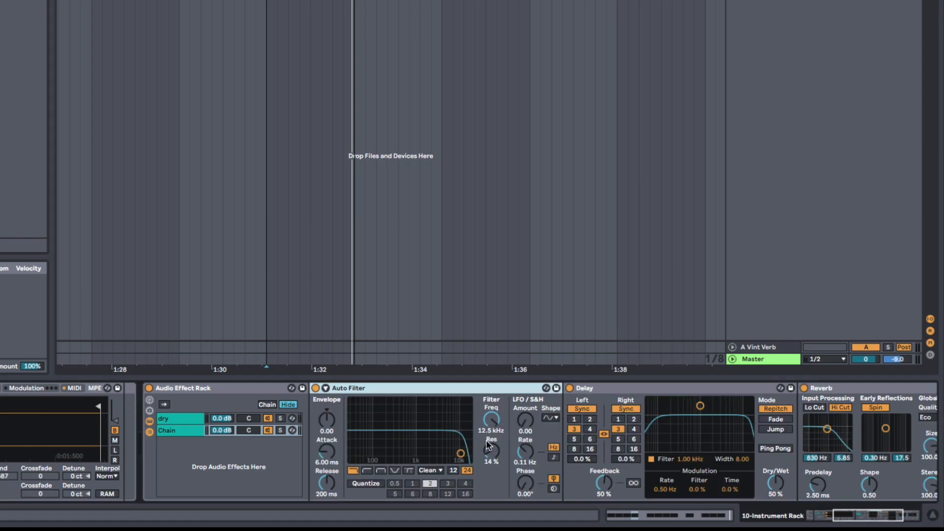
Set the Auto Filter to band-pass at 1.09 kHz with 36% resonance, LFO amount 14.5 and rate 0.19 Hz.
{"action": "right_click", "coordinate": [381, 472]}
{"action": "key", "text": "Escape"}
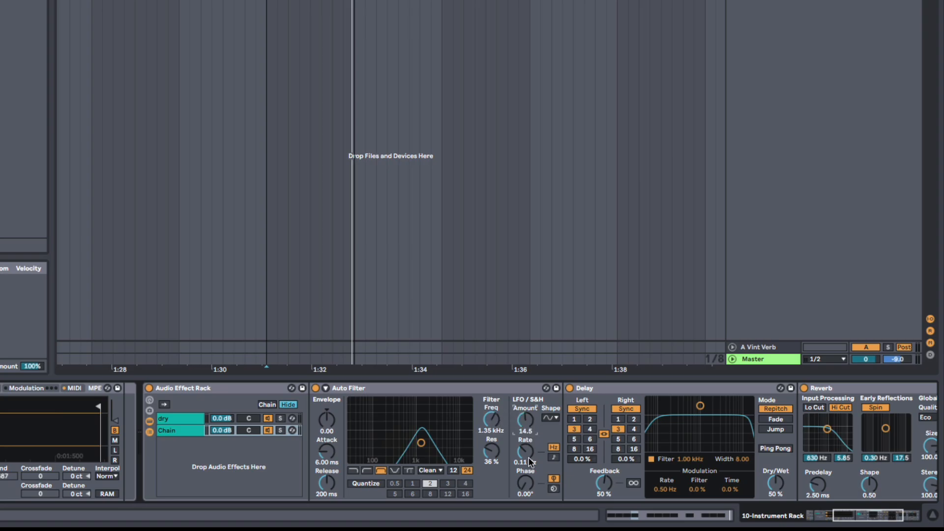
{"action": "left_click_drag", "start_coordinate": [492, 420], "coordinate": [492, 431]}
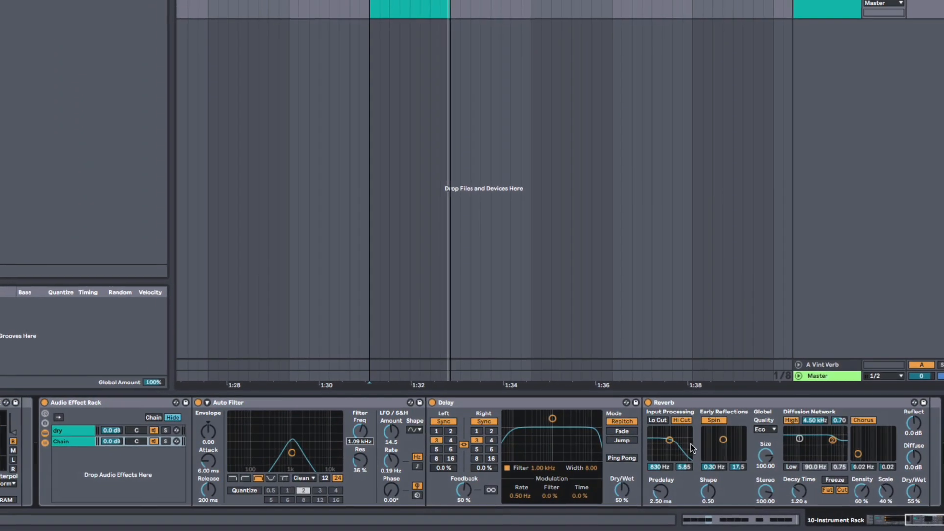
Set Delay dry/wet to 100%, solo the effects chain during playback and raise Reverb dry/wet to 63%.
{"action": "key", "text": "space"}
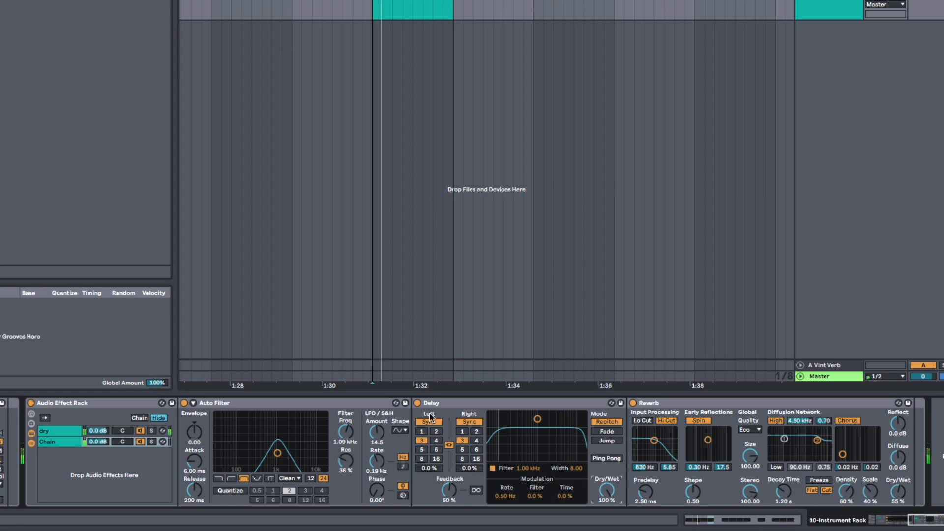
{"action": "left_click", "coordinate": [151, 441]}
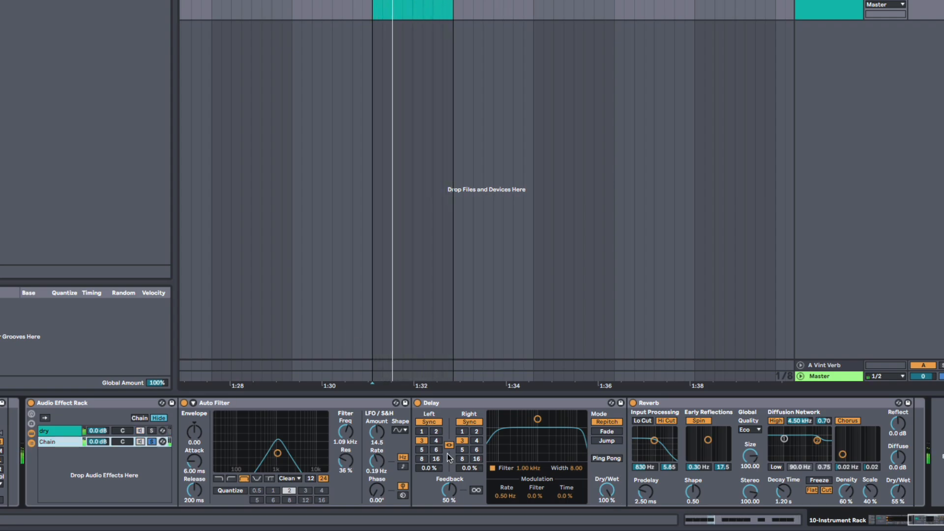
{"action": "left_click_drag", "start_coordinate": [898, 492], "coordinate": [898, 494]}
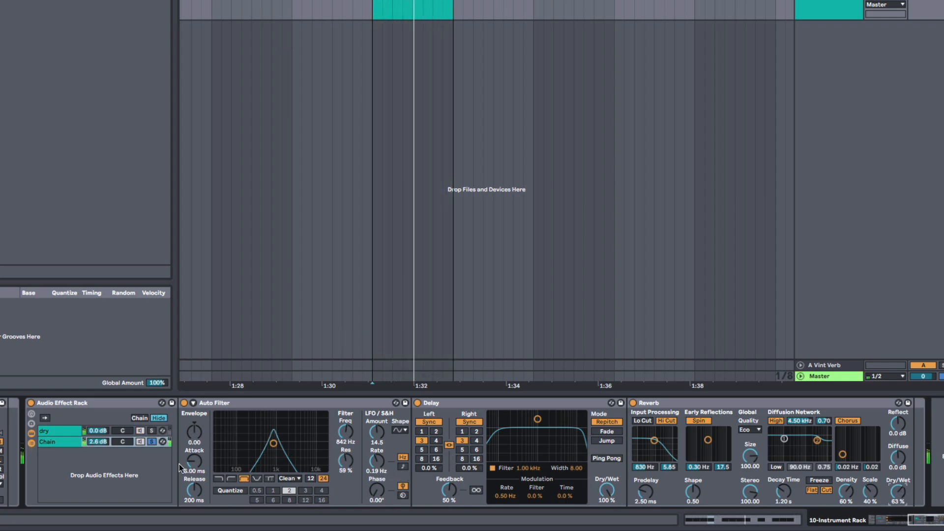
Raise the effects chain's volume to 6.0 dB and compare it with the dry chain, leaving neither chain soloed.
{"action": "left_click_drag", "start_coordinate": [98, 442], "coordinate": [99, 427]}
{"action": "left_click", "coordinate": [152, 431]}
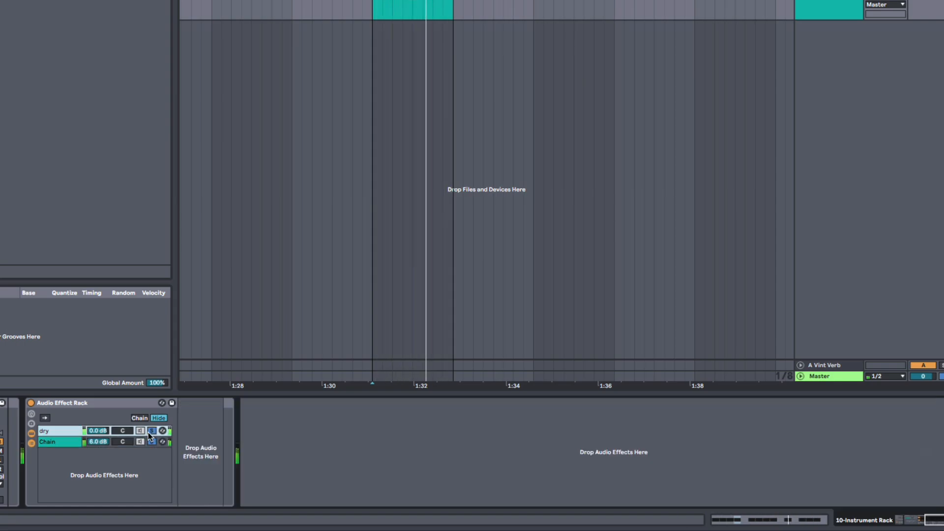
{"action": "left_click", "coordinate": [70, 442]}
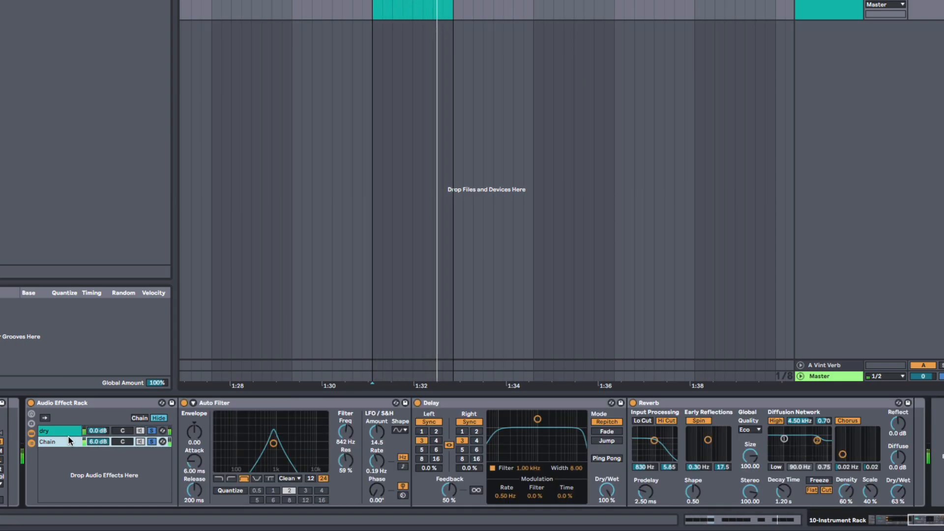
{"action": "scroll", "coordinate": [109, 469], "scroll_direction": "left", "scroll_amount": 3}
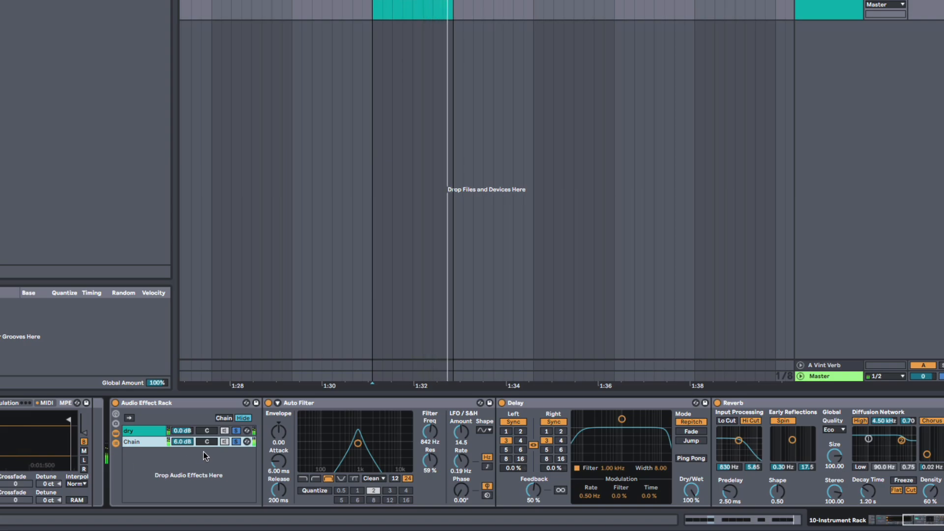
{"action": "left_click", "coordinate": [236, 441]}
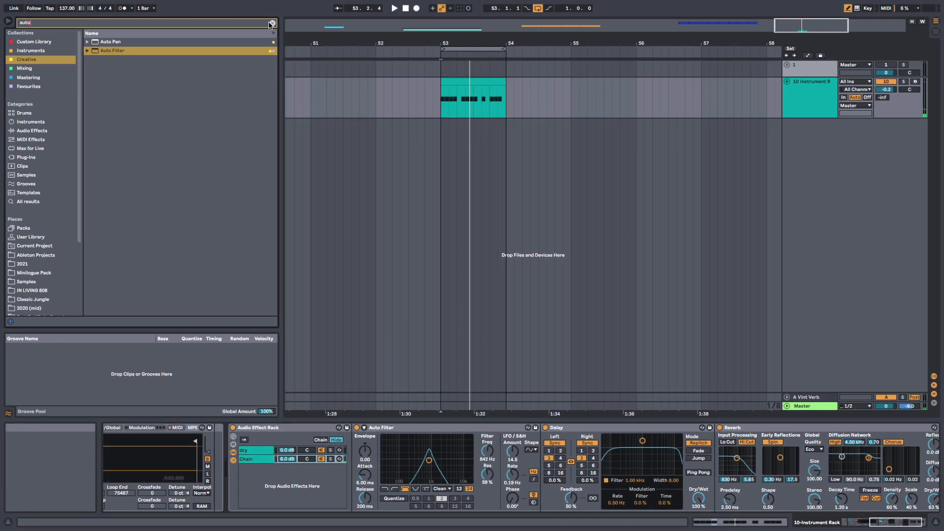
Find the Echo effect in the Creative collection and add it to the Audio Effect Rack as a third parallel chain.
{"action": "left_click", "coordinate": [271, 23]}
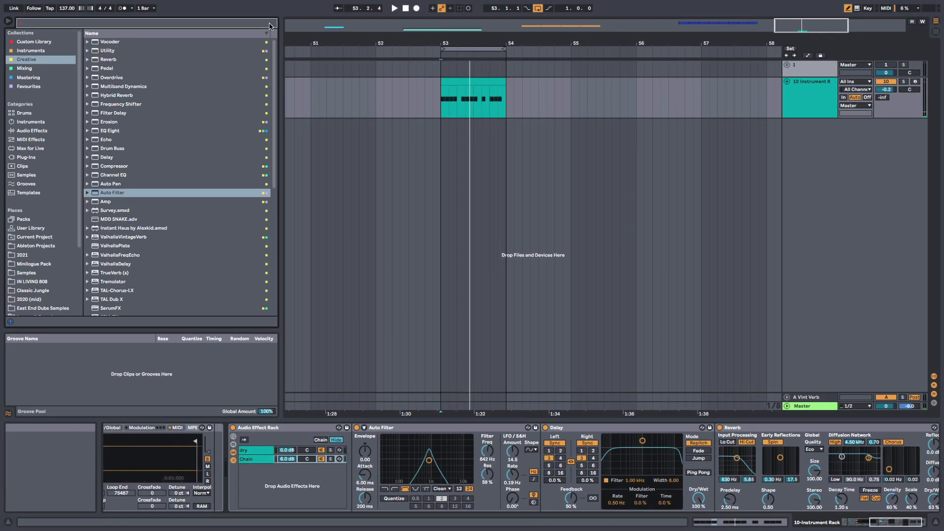
{"action": "type", "text": "ec"}
{"action": "left_click", "coordinate": [122, 51]}
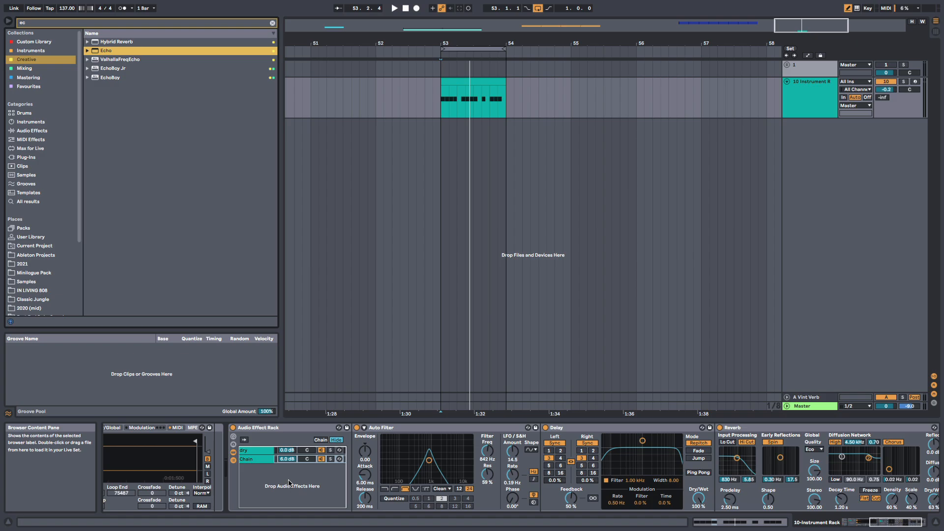
{"action": "left_click_drag", "start_coordinate": [289, 484], "coordinate": [289, 484]}
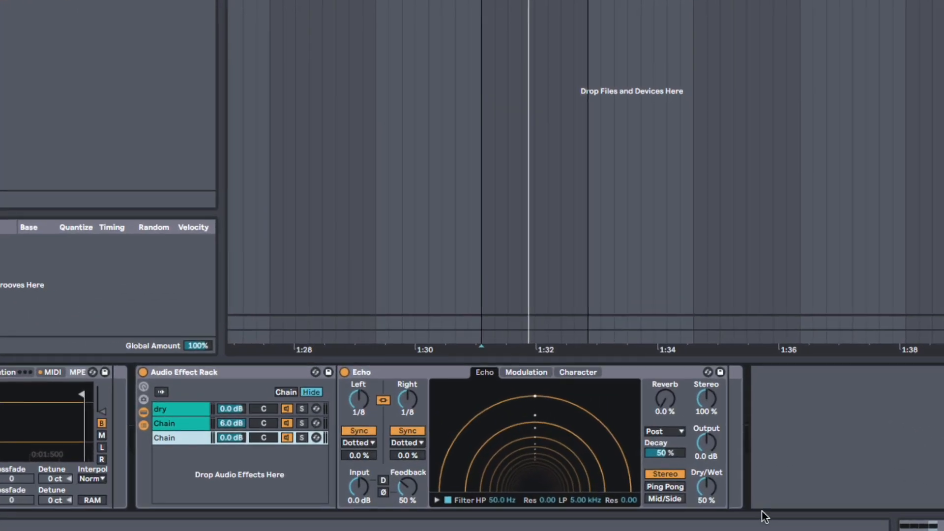
Set Echo to 100% dry/wet, 433 Hz high-pass with 0.17 resonance, Ping Pong and 49% feedback, and lower its chain volume to -3.4 dB.
{"action": "left_click_drag", "start_coordinate": [708, 489], "coordinate": [708, 485]}
{"action": "left_click", "coordinate": [437, 500]}
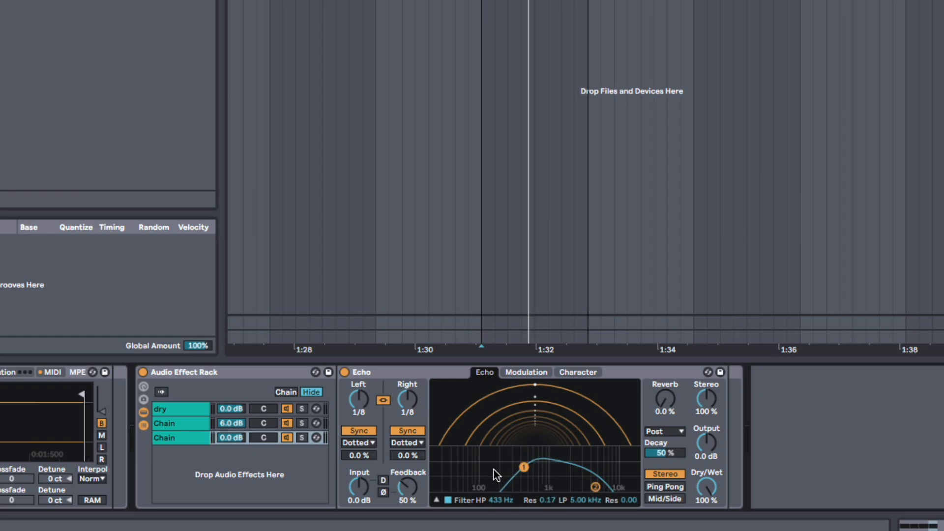
{"action": "left_click", "coordinate": [680, 487]}
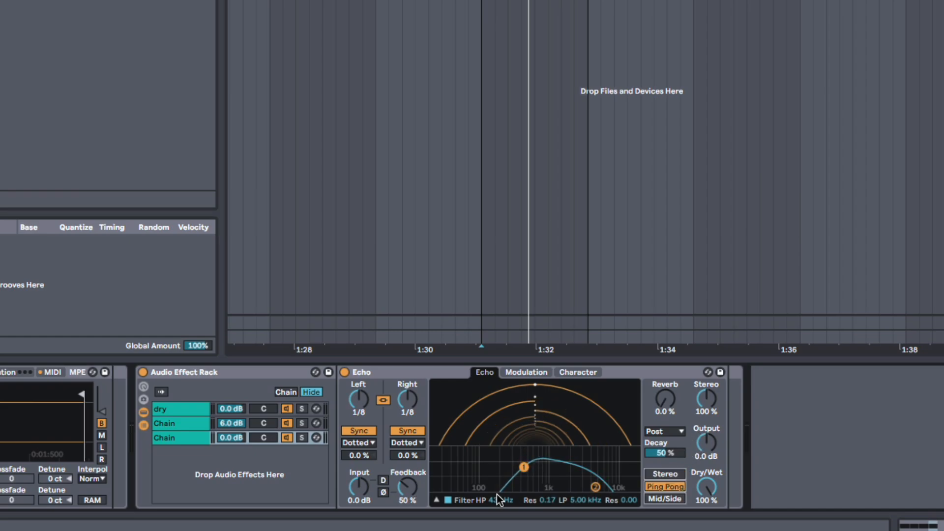
{"action": "left_click_drag", "start_coordinate": [410, 490], "coordinate": [409, 491]}
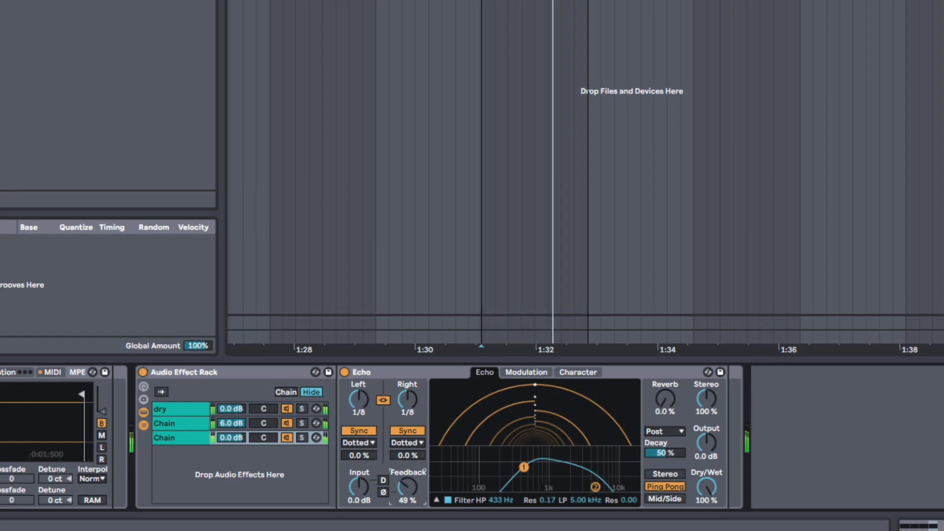
{"action": "left_click_drag", "start_coordinate": [239, 441], "coordinate": [241, 442]}
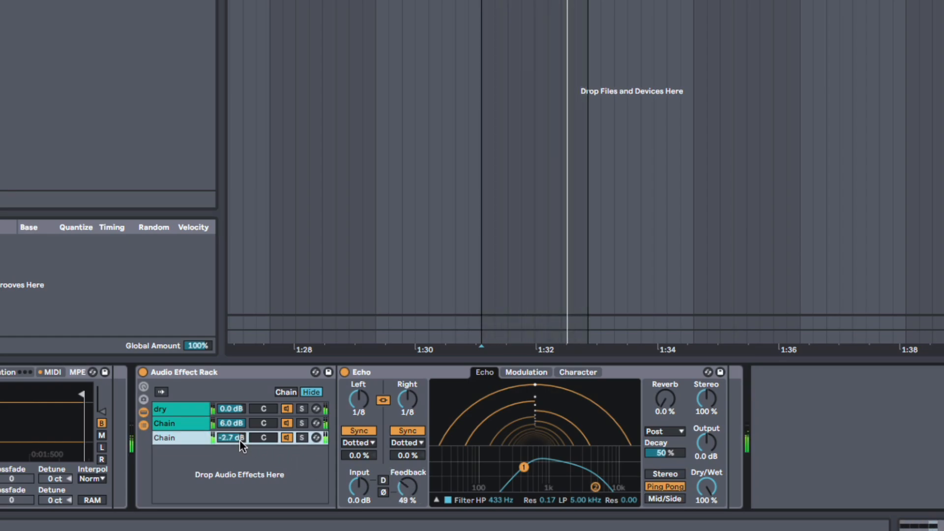
Add a Saturator to the rack's dry chain with 9.71 dB drive and -3.71 dB output.
{"action": "left_click", "coordinate": [192, 409]}
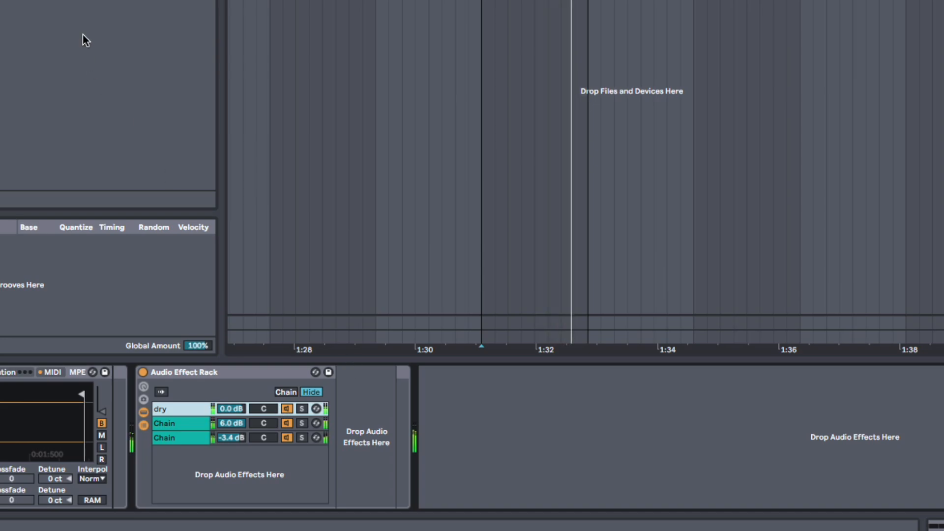
{"action": "left_click", "coordinate": [0, 0]}
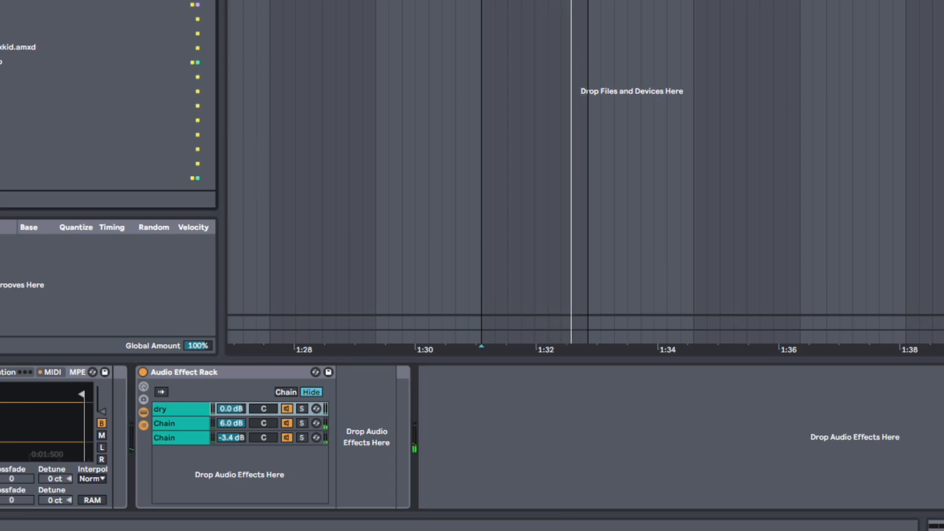
{"action": "left_click_drag", "start_coordinate": [0, 5], "coordinate": [367, 448]}
{"action": "left_click_drag", "start_coordinate": [356, 406], "coordinate": [356, 376]}
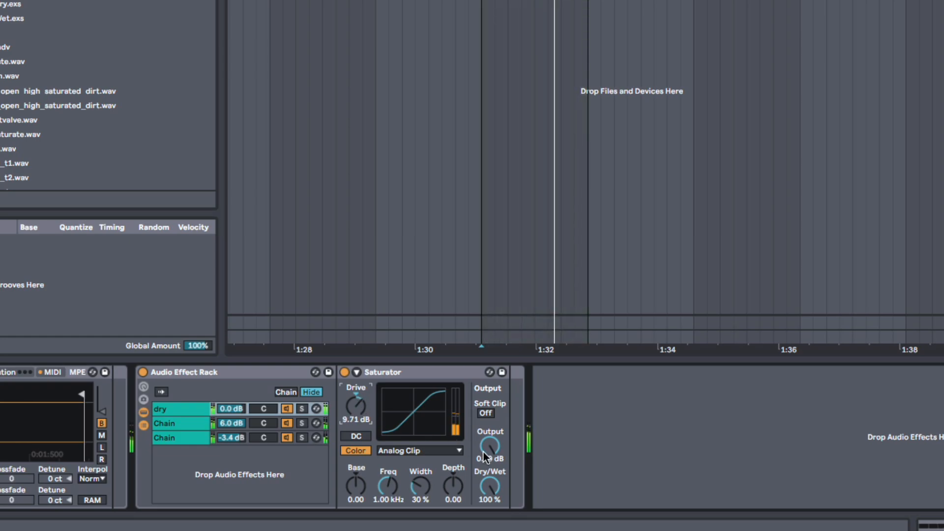
{"action": "left_click_drag", "start_coordinate": [485, 456], "coordinate": [485, 474]}
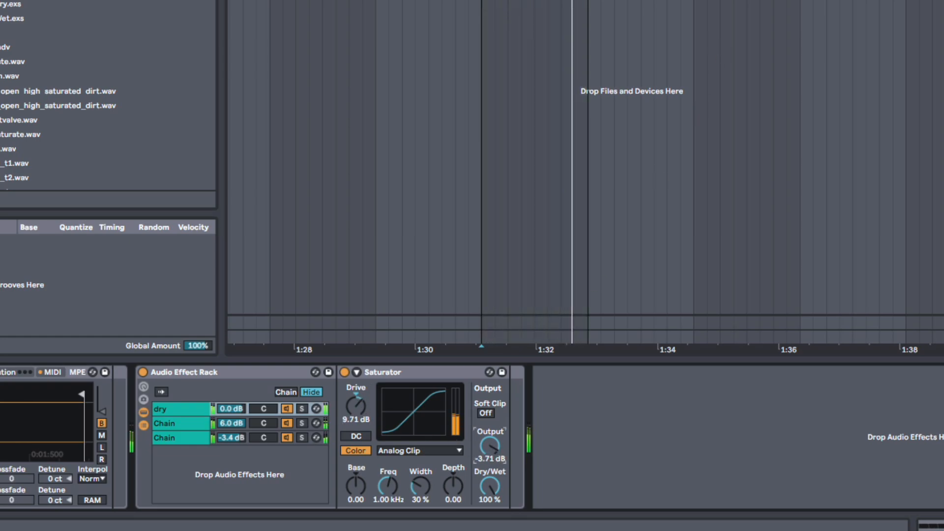
Listen to the stab loop and review the Sampler's modulation and filter settings, then collapse the Instrument Rack.
{"action": "left_click_drag", "start_coordinate": [930, 4], "coordinate": [905, 18]}
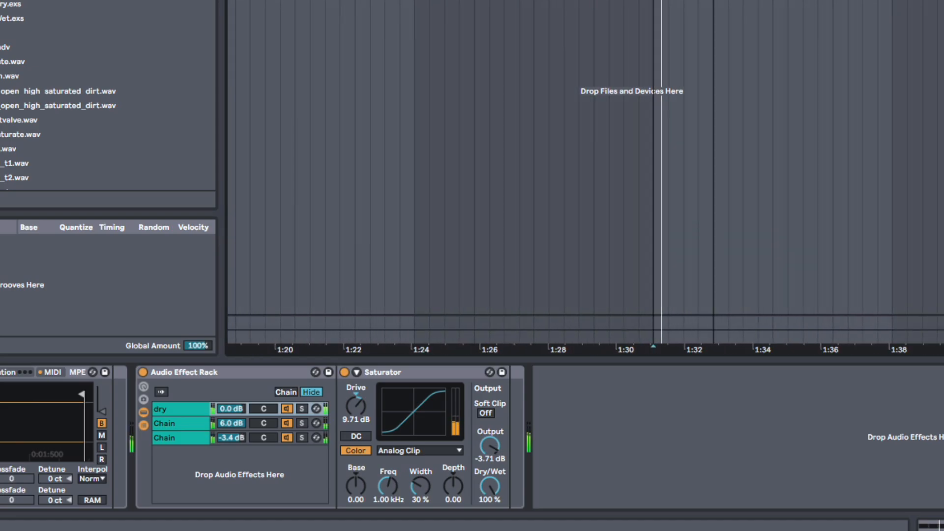
{"action": "scroll", "coordinate": [720, 172], "scroll_direction": "up", "scroll_amount": 3}
{"action": "key", "text": "space"}
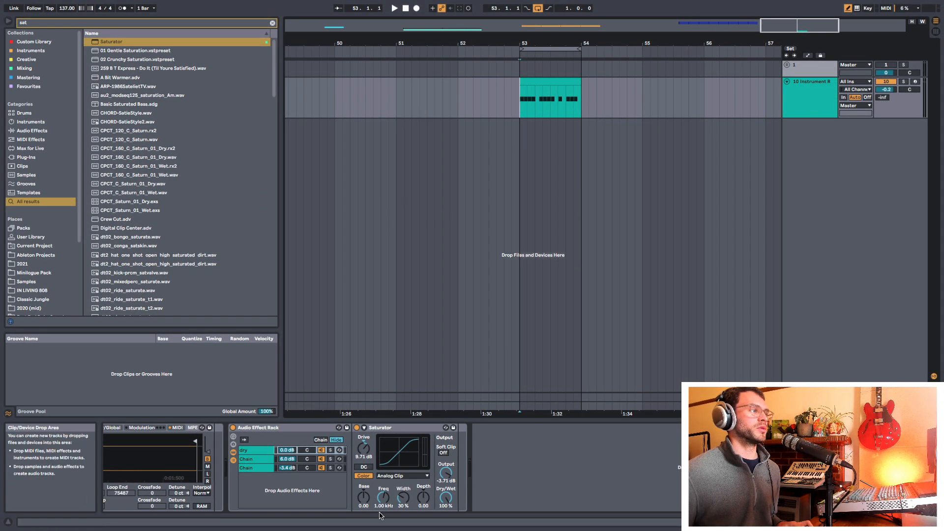
{"action": "scroll", "coordinate": [265, 478], "scroll_direction": "left", "scroll_amount": 10}
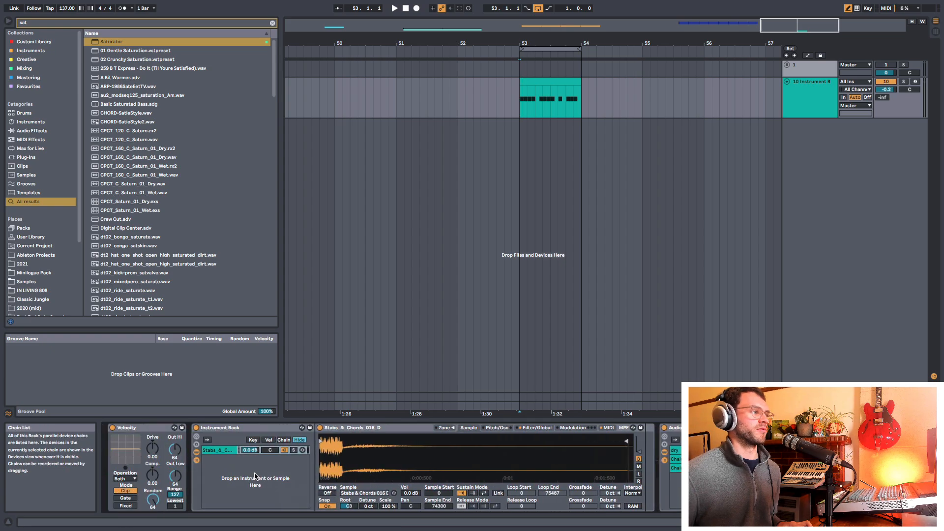
{"action": "left_click", "coordinate": [579, 428]}
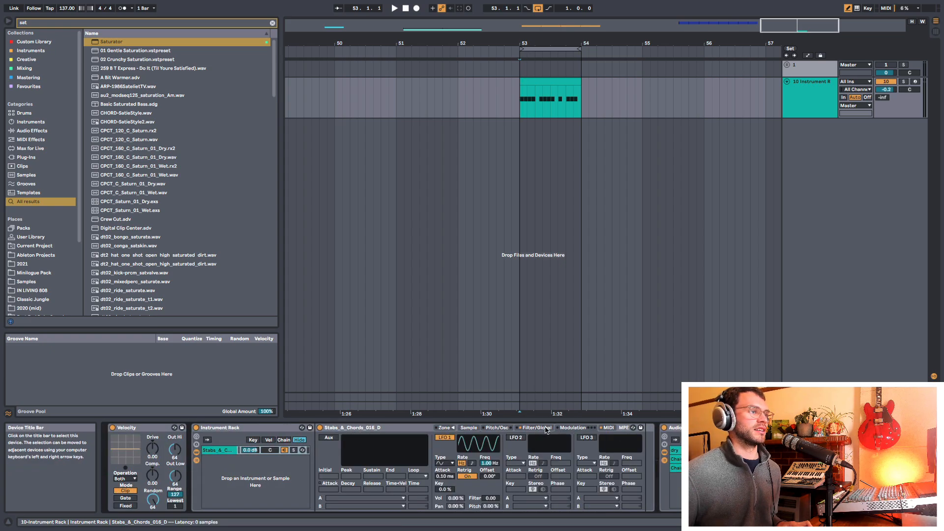
{"action": "left_click", "coordinate": [545, 428]}
{"action": "key", "text": "space"}
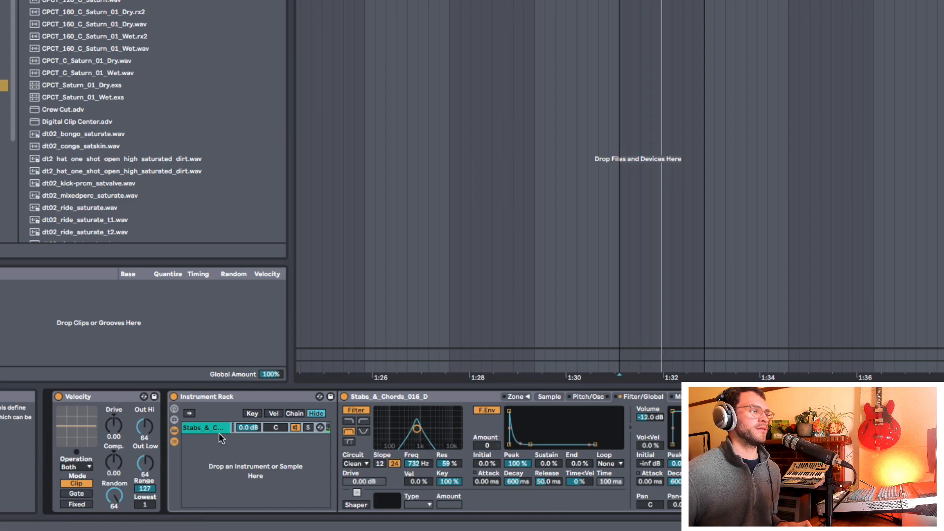
{"action": "double_click", "coordinate": [250, 396]}
Reveal the Reese Odyssey track and place its MIDI clip at bar 53, above the stab clip.
{"action": "mouse_move", "coordinate": [573, 45]}
{"action": "left_mouse_down"}
{"action": "mouse_move", "coordinate": [575, 29]}
{"action": "mouse_move", "coordinate": [577, 45]}
{"action": "left_mouse_up"}
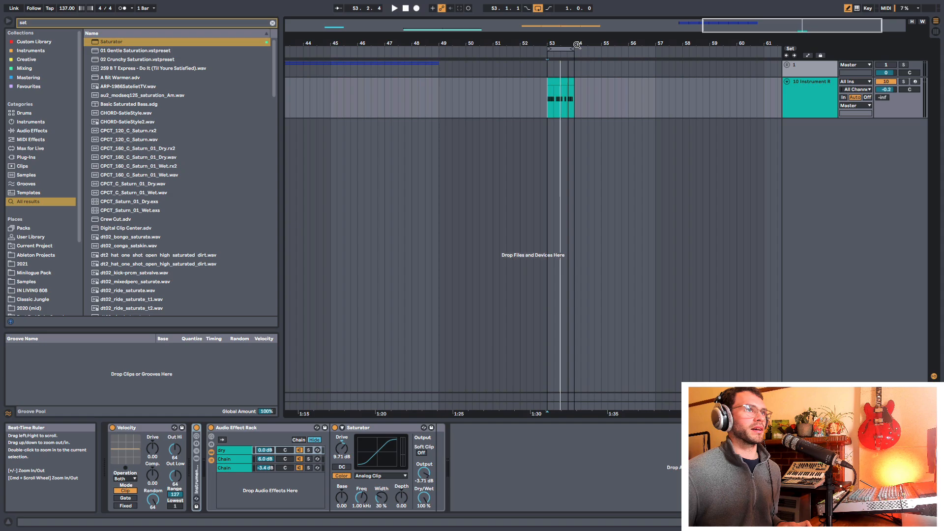
{"action": "left_click", "coordinate": [792, 70]}
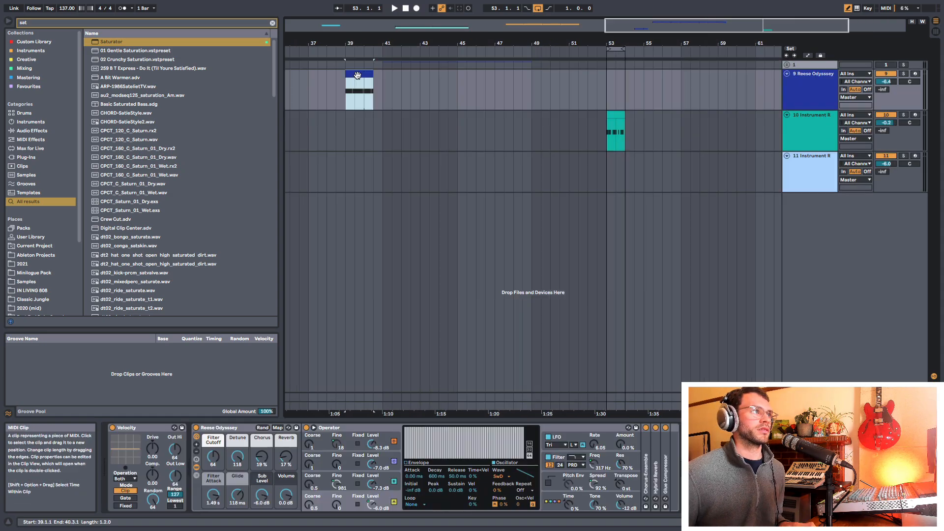
{"action": "left_click_drag", "start_coordinate": [359, 89], "coordinate": [623, 89]}
Set the loop to four bars from bar 53 and extend both the Reese Odyssey and stab clips to bar 57.
{"action": "left_click_drag", "start_coordinate": [627, 45], "coordinate": [604, 56]}
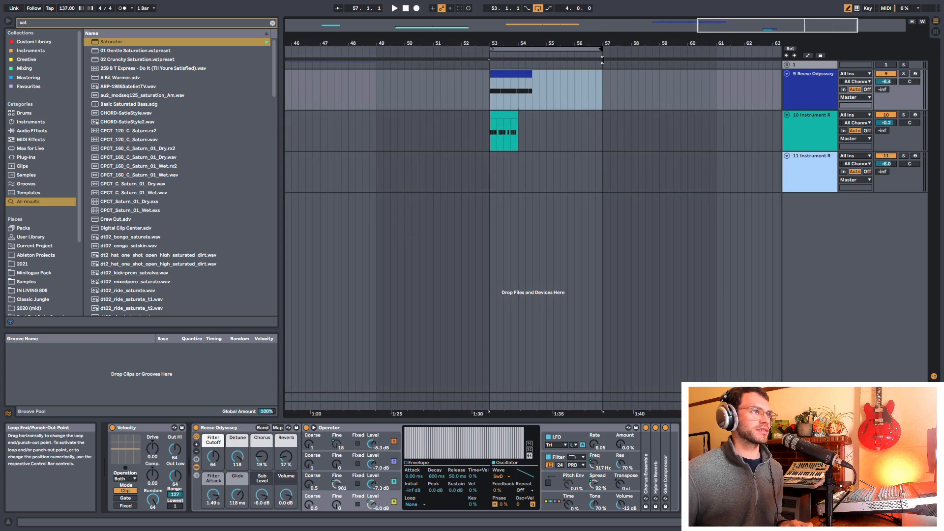
{"action": "left_click_drag", "start_coordinate": [532, 87], "coordinate": [603, 87]}
{"action": "left_click_drag", "start_coordinate": [518, 123], "coordinate": [603, 123]}
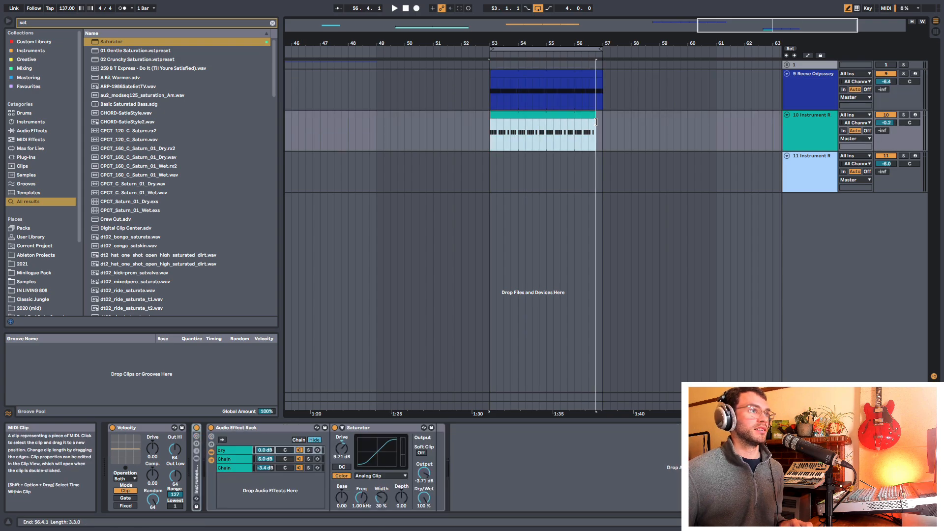
Play the Reese Odyssey and stab clips together from bar 53 and stop playback.
{"action": "left_click", "coordinate": [492, 96]}
{"action": "key", "text": "space"}
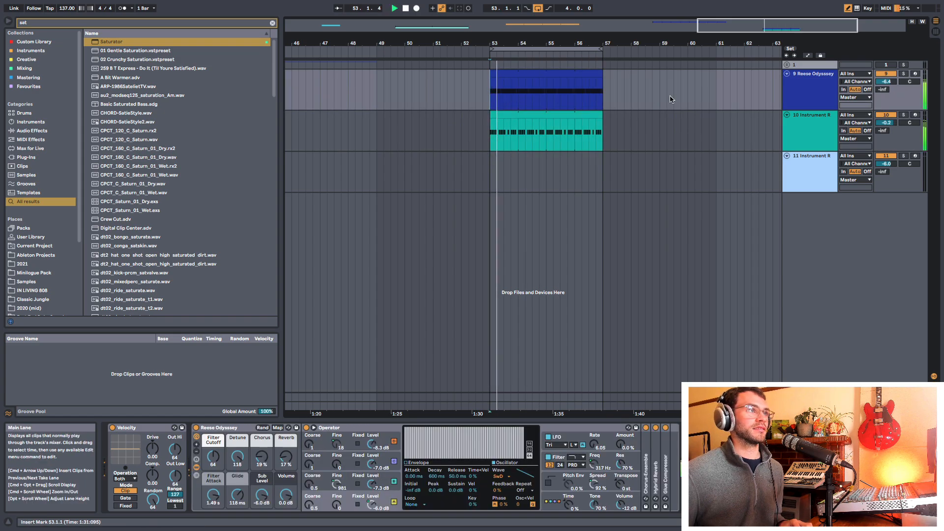
{"action": "left_click", "coordinate": [786, 124]}
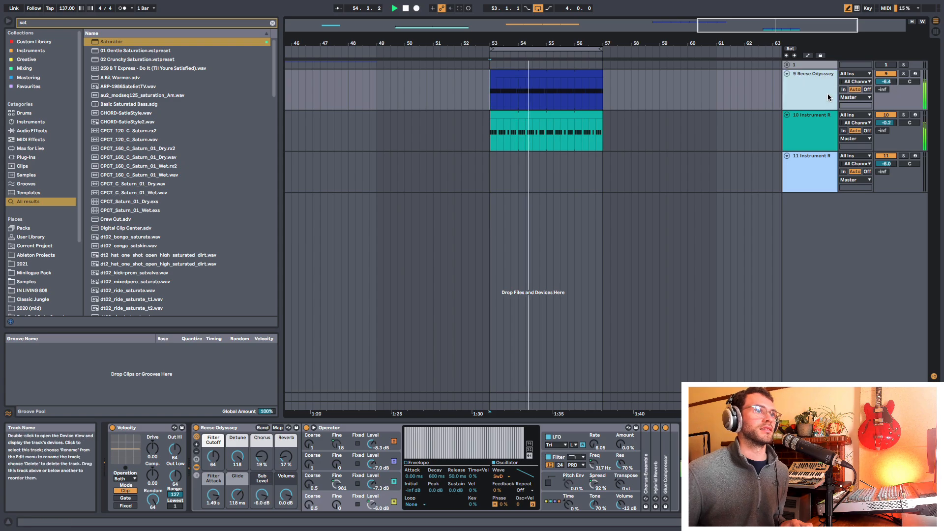
{"action": "left_click_drag", "start_coordinate": [700, 43], "coordinate": [685, 81]}
{"action": "left_click", "coordinate": [682, 81]}
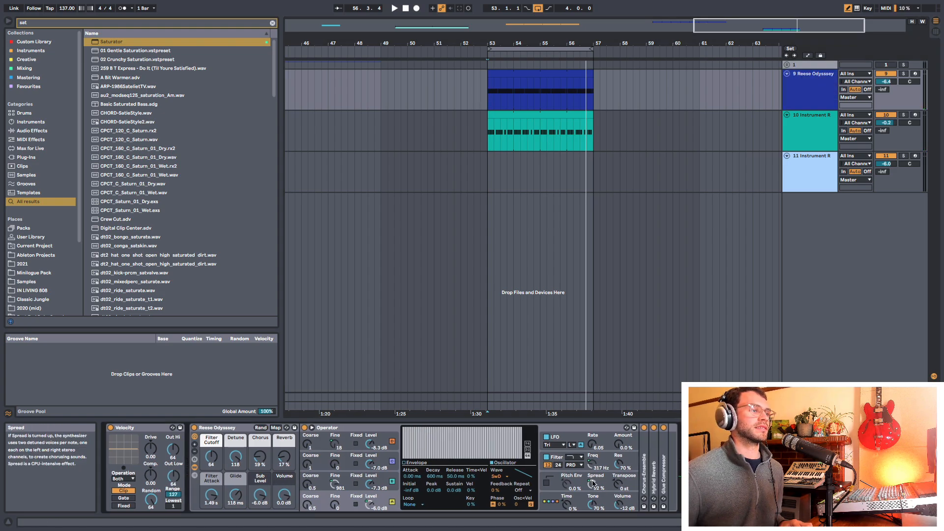
Examine Operator's velocity routing, checking the available modulation targets for connections A and B.
{"action": "scroll", "coordinate": [561, 486], "scroll_direction": "right", "scroll_amount": 3}
{"action": "scroll", "coordinate": [560, 485], "scroll_direction": "left", "scroll_amount": 3}
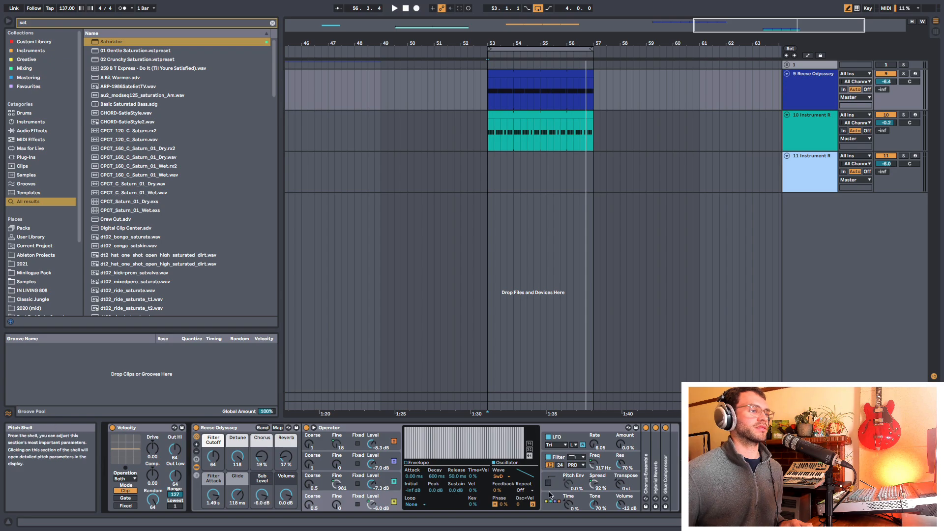
{"action": "left_click", "coordinate": [554, 493]}
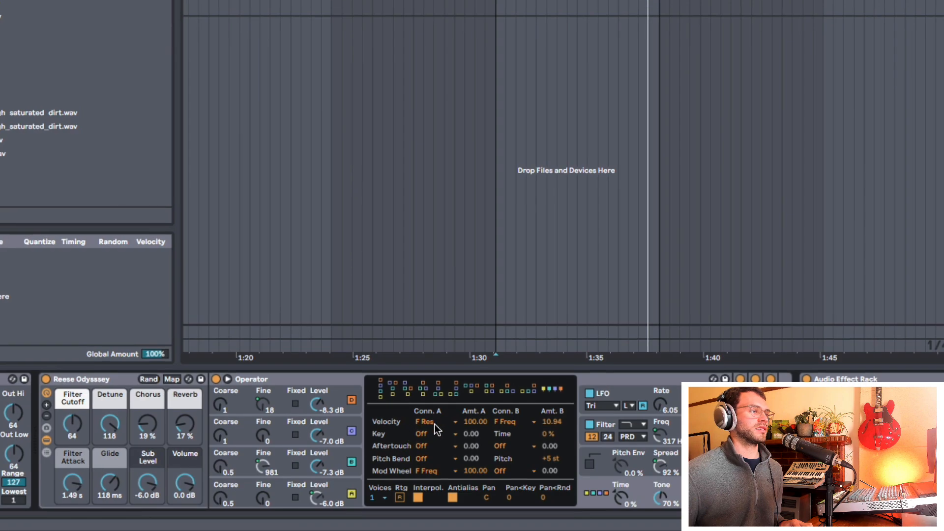
{"action": "left_click", "coordinate": [434, 423]}
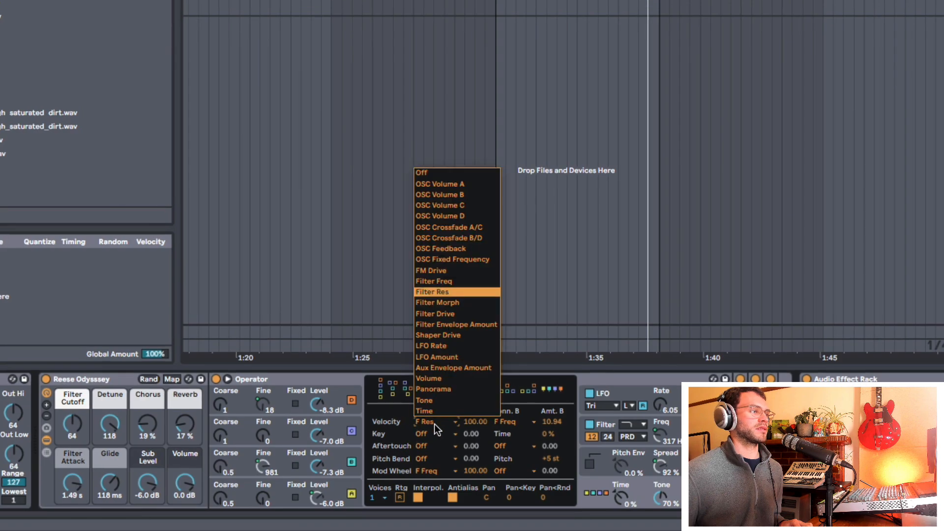
{"action": "left_click", "coordinate": [434, 424]}
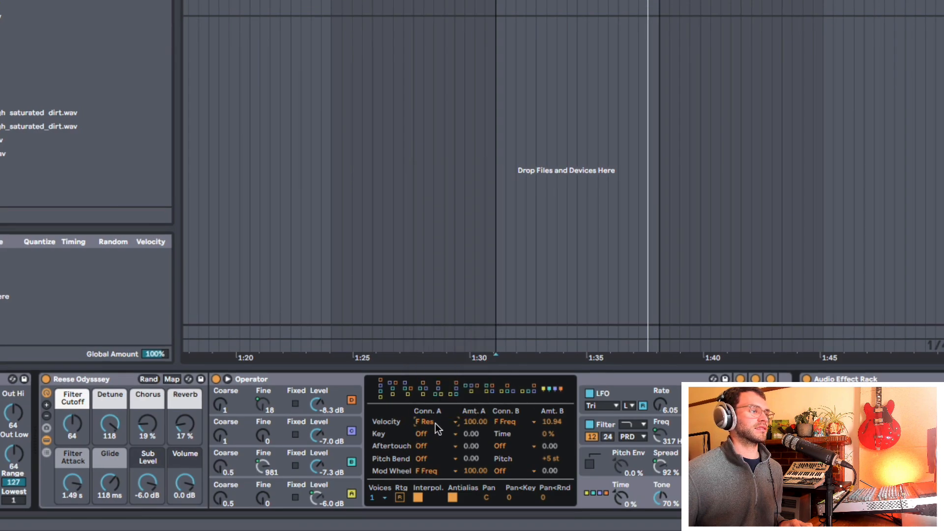
{"action": "left_click", "coordinate": [511, 424]}
{"action": "left_click", "coordinate": [511, 427]}
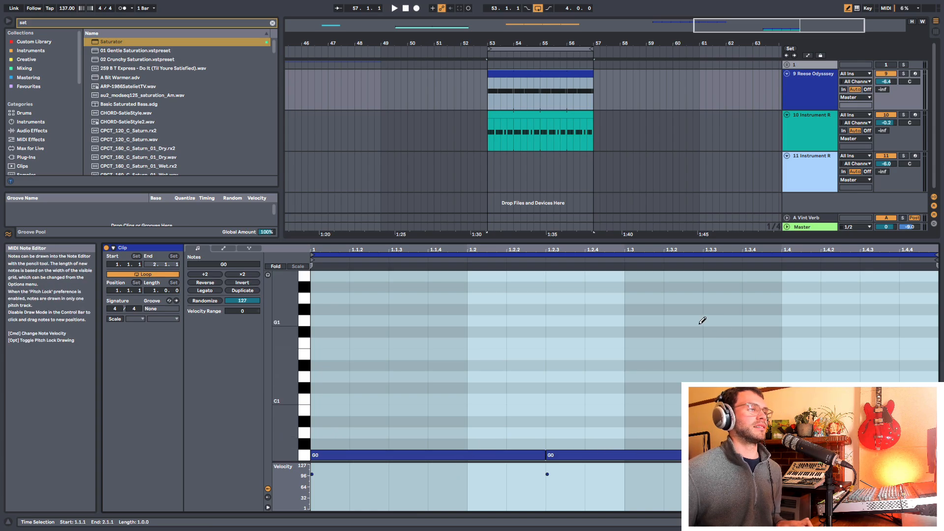
Replay the layered bass and stab loop from bar 53 and stop it again.
{"action": "key", "text": "space"}
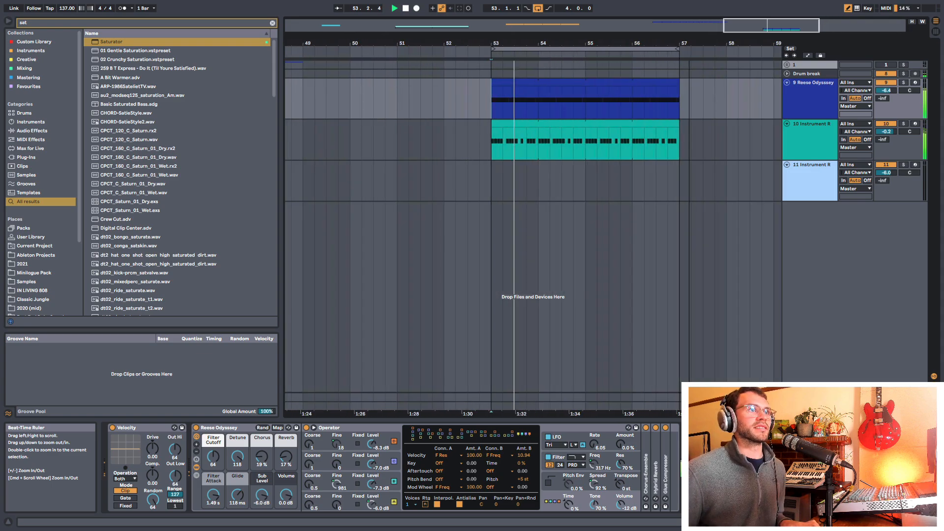
{"action": "left_click_drag", "start_coordinate": [689, 44], "coordinate": [635, 10]}
{"action": "key", "text": "space"}
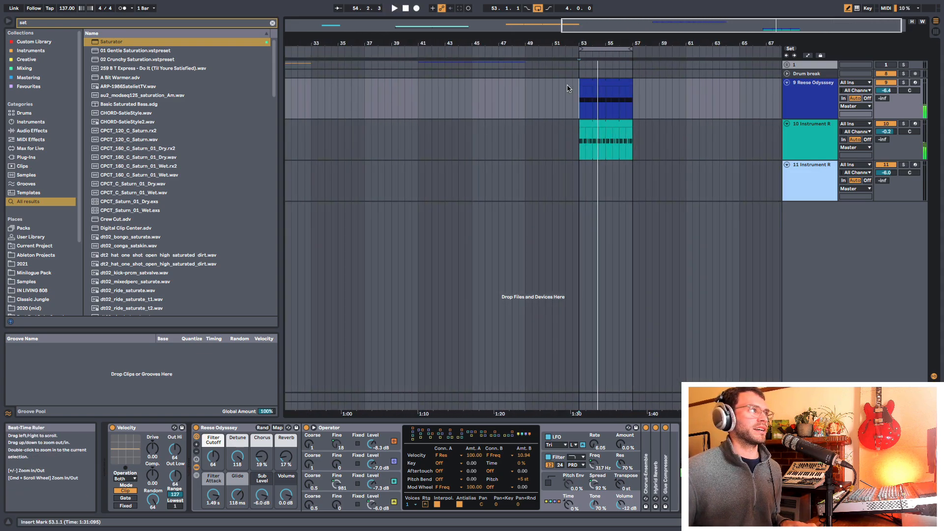
{"action": "key", "text": "minus"}
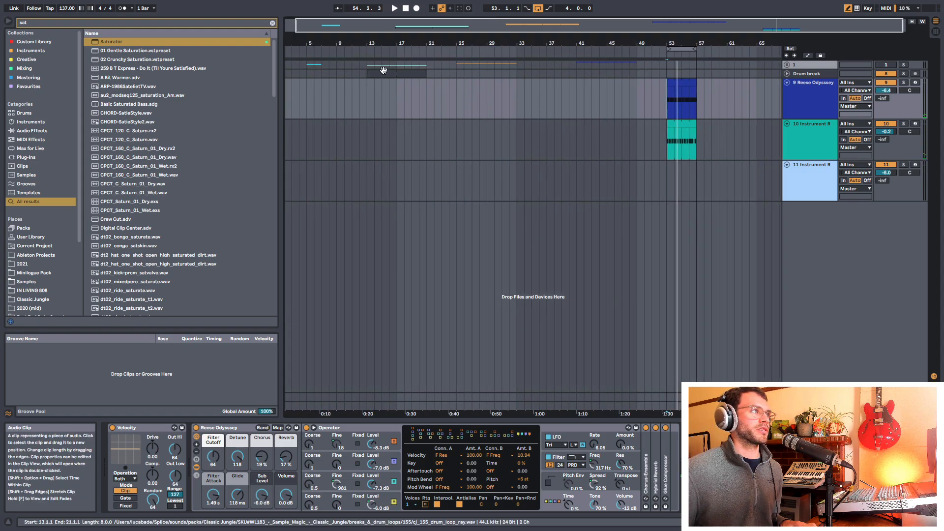
Copy the drum break loop from bar 13 to bar 53 and play it together with the bass and stab.
{"action": "left_click_drag", "start_coordinate": [384, 70], "coordinate": [661, 77]}
{"action": "key", "text": "space"}
{"action": "left_click", "coordinate": [823, 131]}
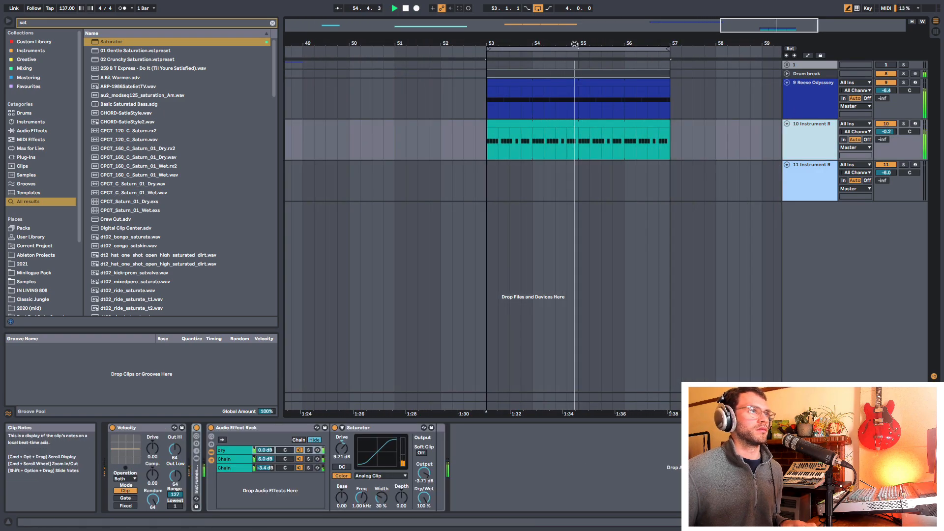
Unfold the drum break track during playback of the layered loop and return the insert marker to bar 53.
{"action": "left_click_drag", "start_coordinate": [575, 45], "coordinate": [492, 44]}
{"action": "left_click", "coordinate": [797, 74]}
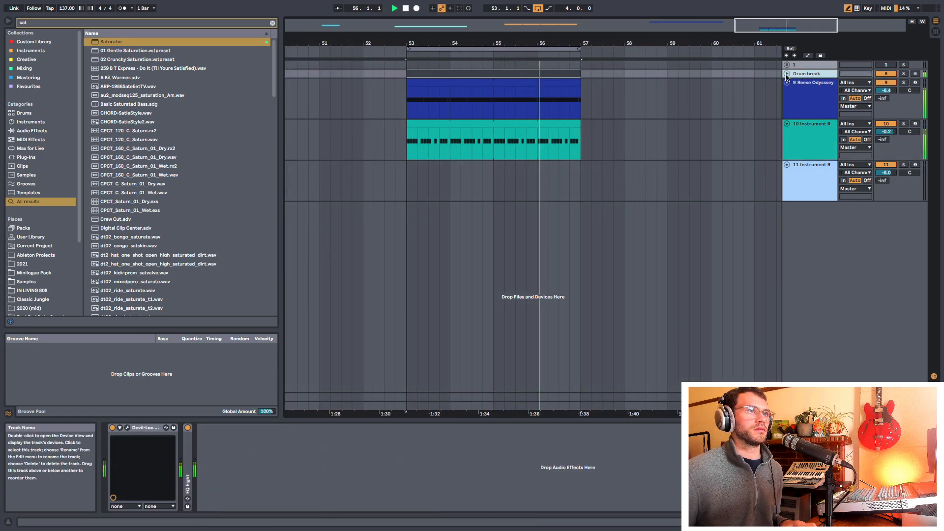
{"action": "left_click", "coordinate": [787, 73]}
{"action": "left_click", "coordinate": [798, 126]}
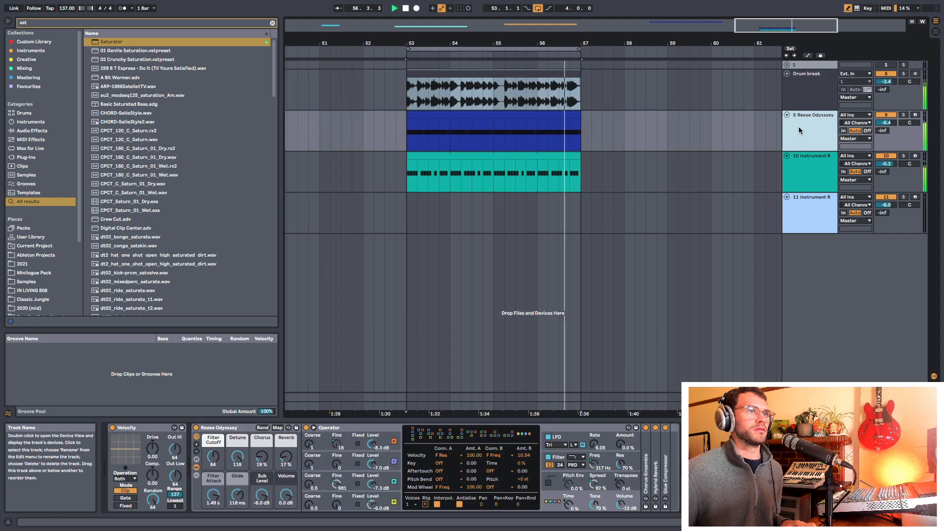
{"action": "left_click", "coordinate": [417, 191]}
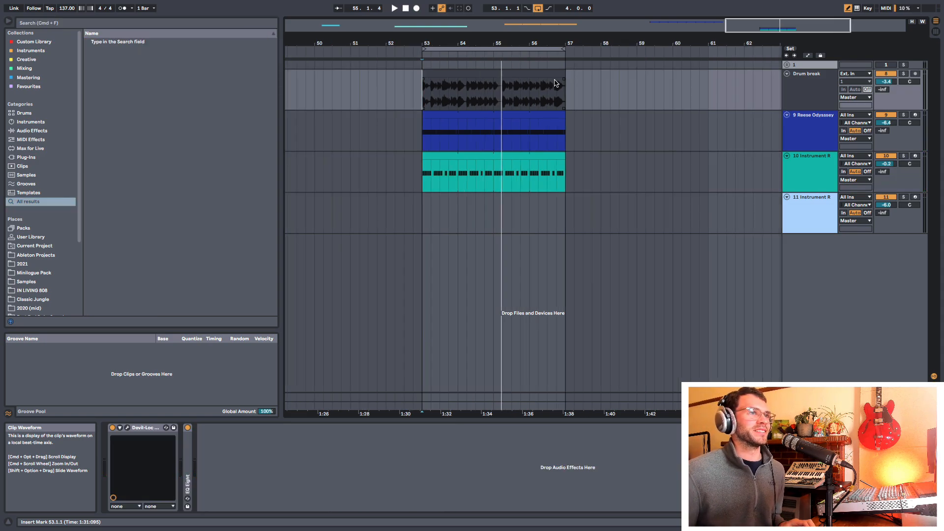
{"action": "left_click_drag", "start_coordinate": [430, 179], "coordinate": [568, 106]}
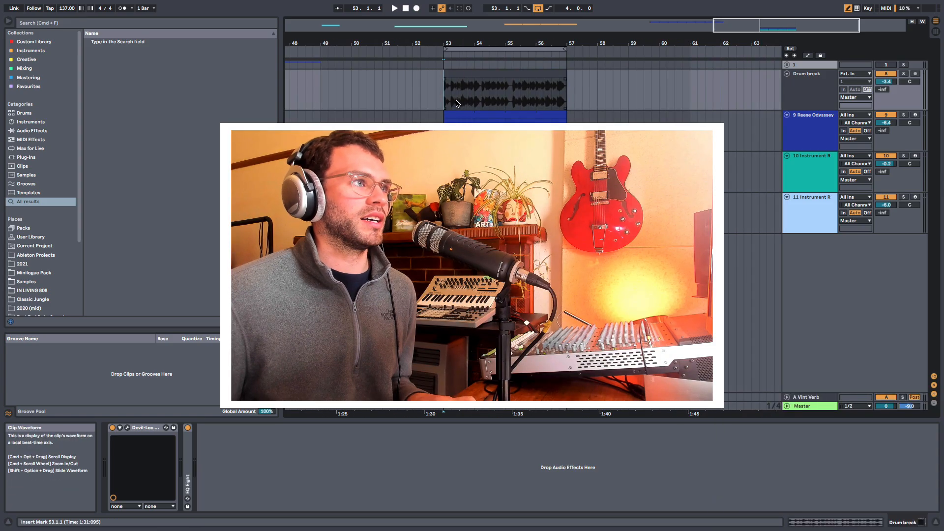
Review the device chains of the Reese Odyssey and stab tracks and select bars 53 to 57 on the stab track.
{"action": "left_click", "coordinate": [795, 132]}
{"action": "left_click", "coordinate": [801, 160]}
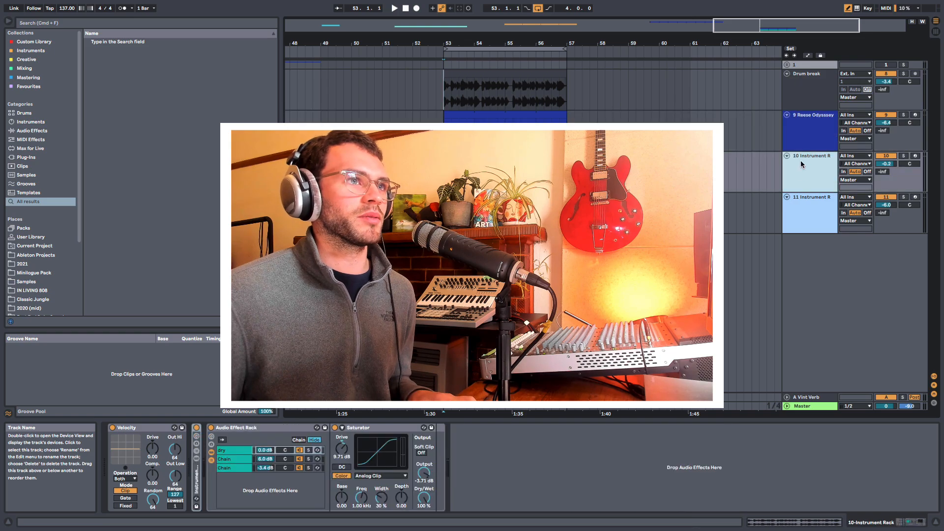
{"action": "left_click", "coordinate": [801, 138]}
{"action": "left_click", "coordinate": [803, 164]}
{"action": "left_click_drag", "start_coordinate": [567, 177], "coordinate": [444, 177]}
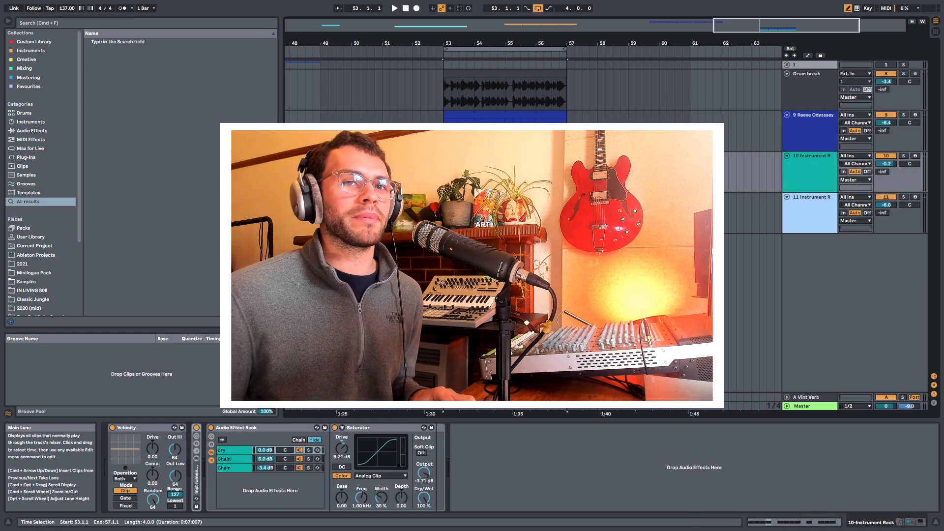